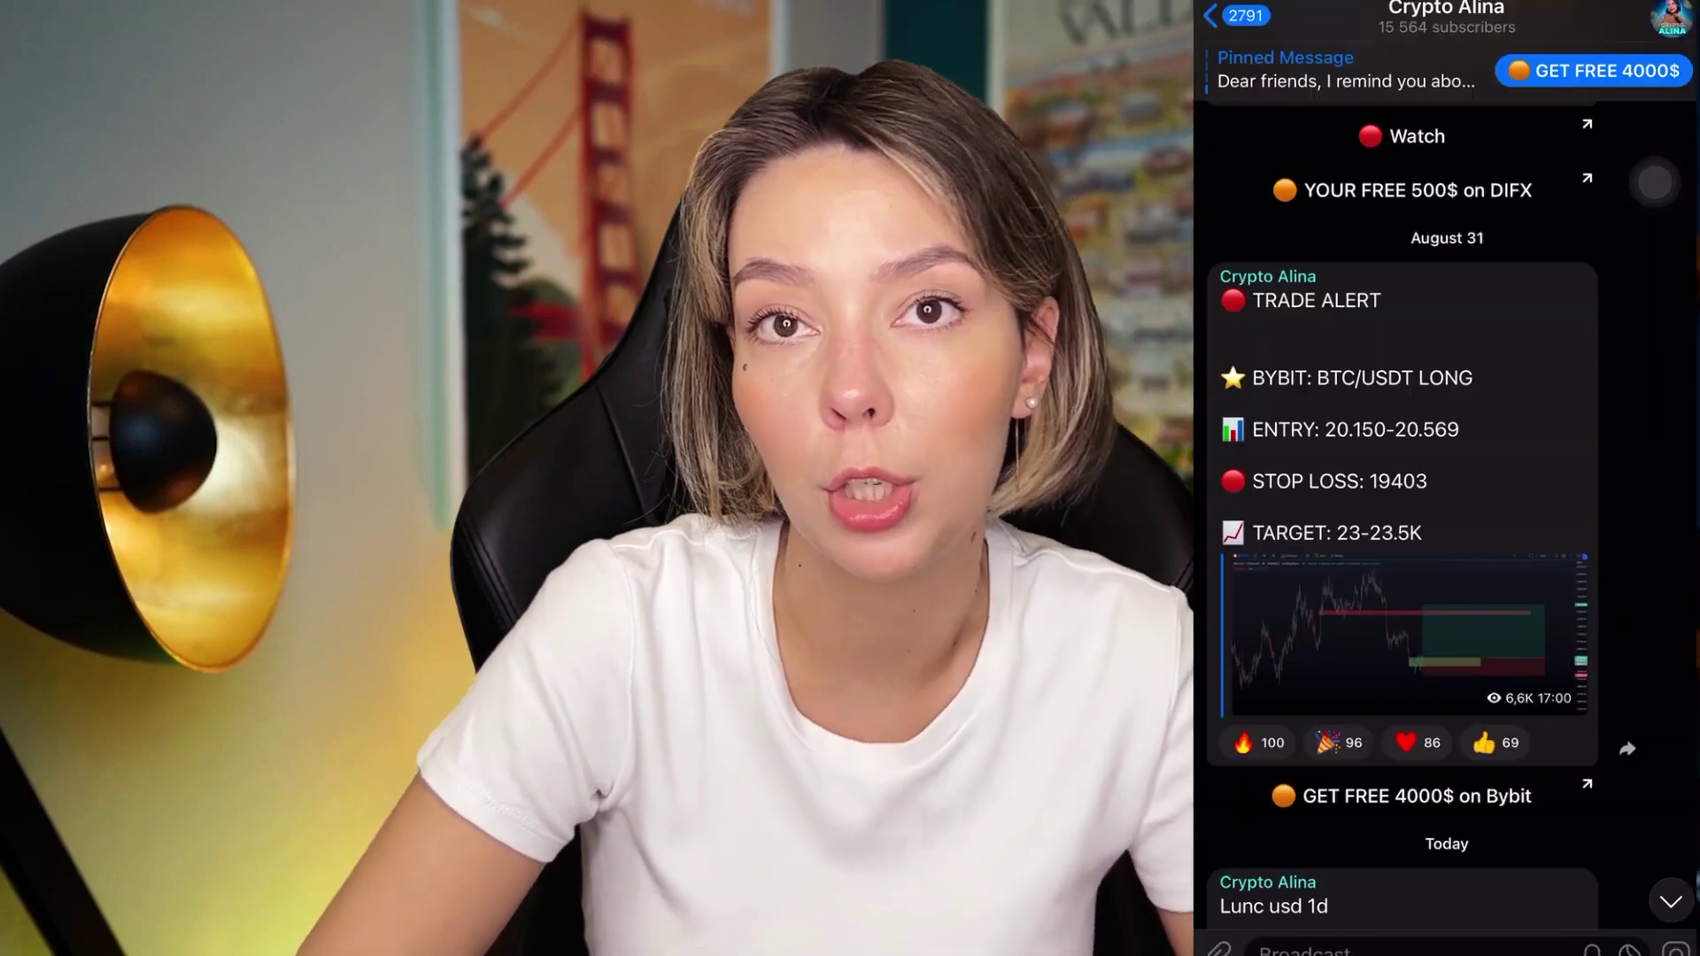
# Step: Fill Bybit's Create Account form with a Gmail address and a password, then go to Bitget
pyautogui.scroll(5, 1427, 514)
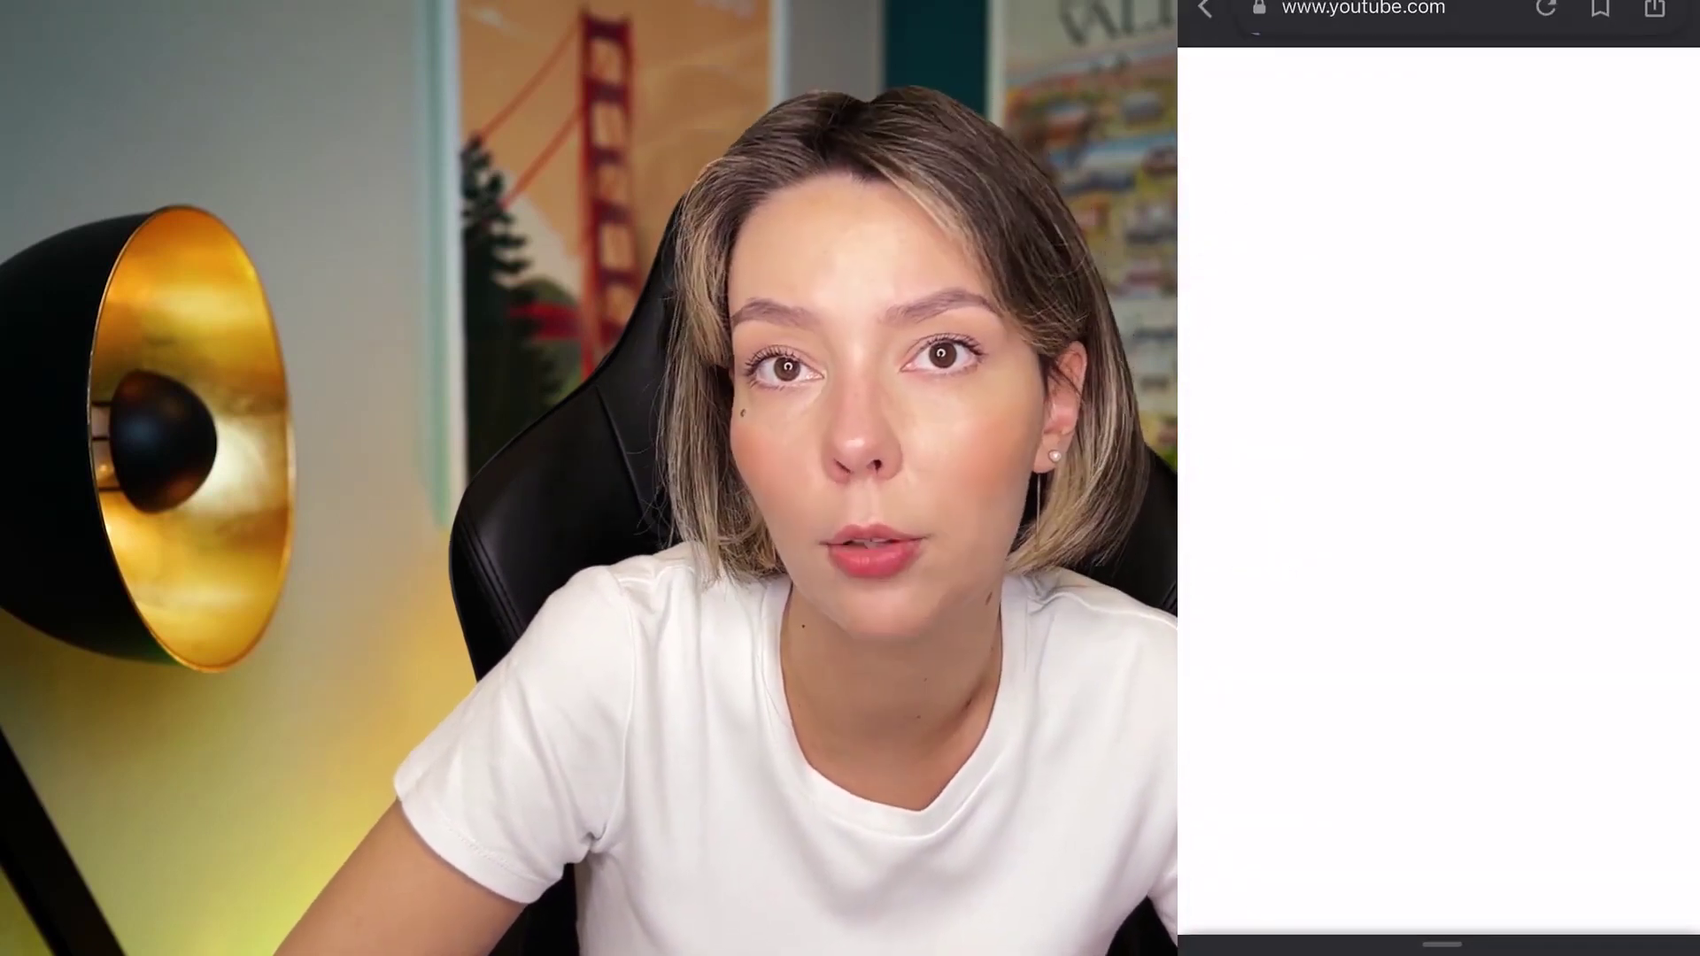
pyautogui.click(1441, 345)
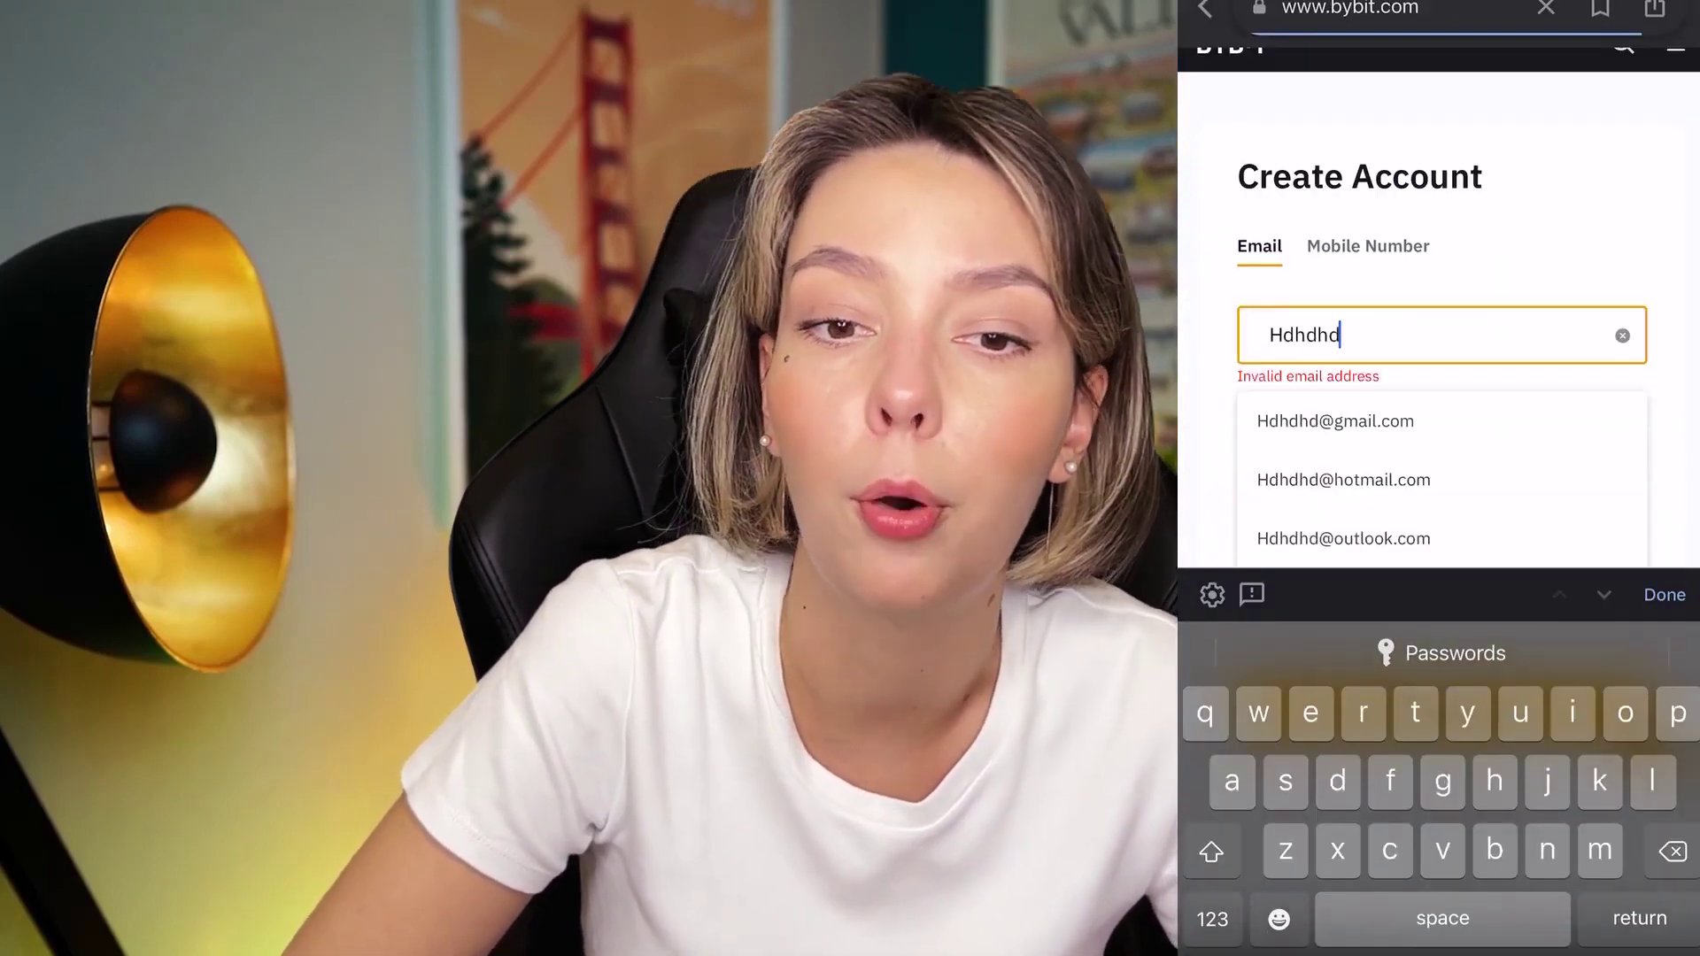
pyautogui.click(1347, 417)
pyautogui.click(1385, 428)
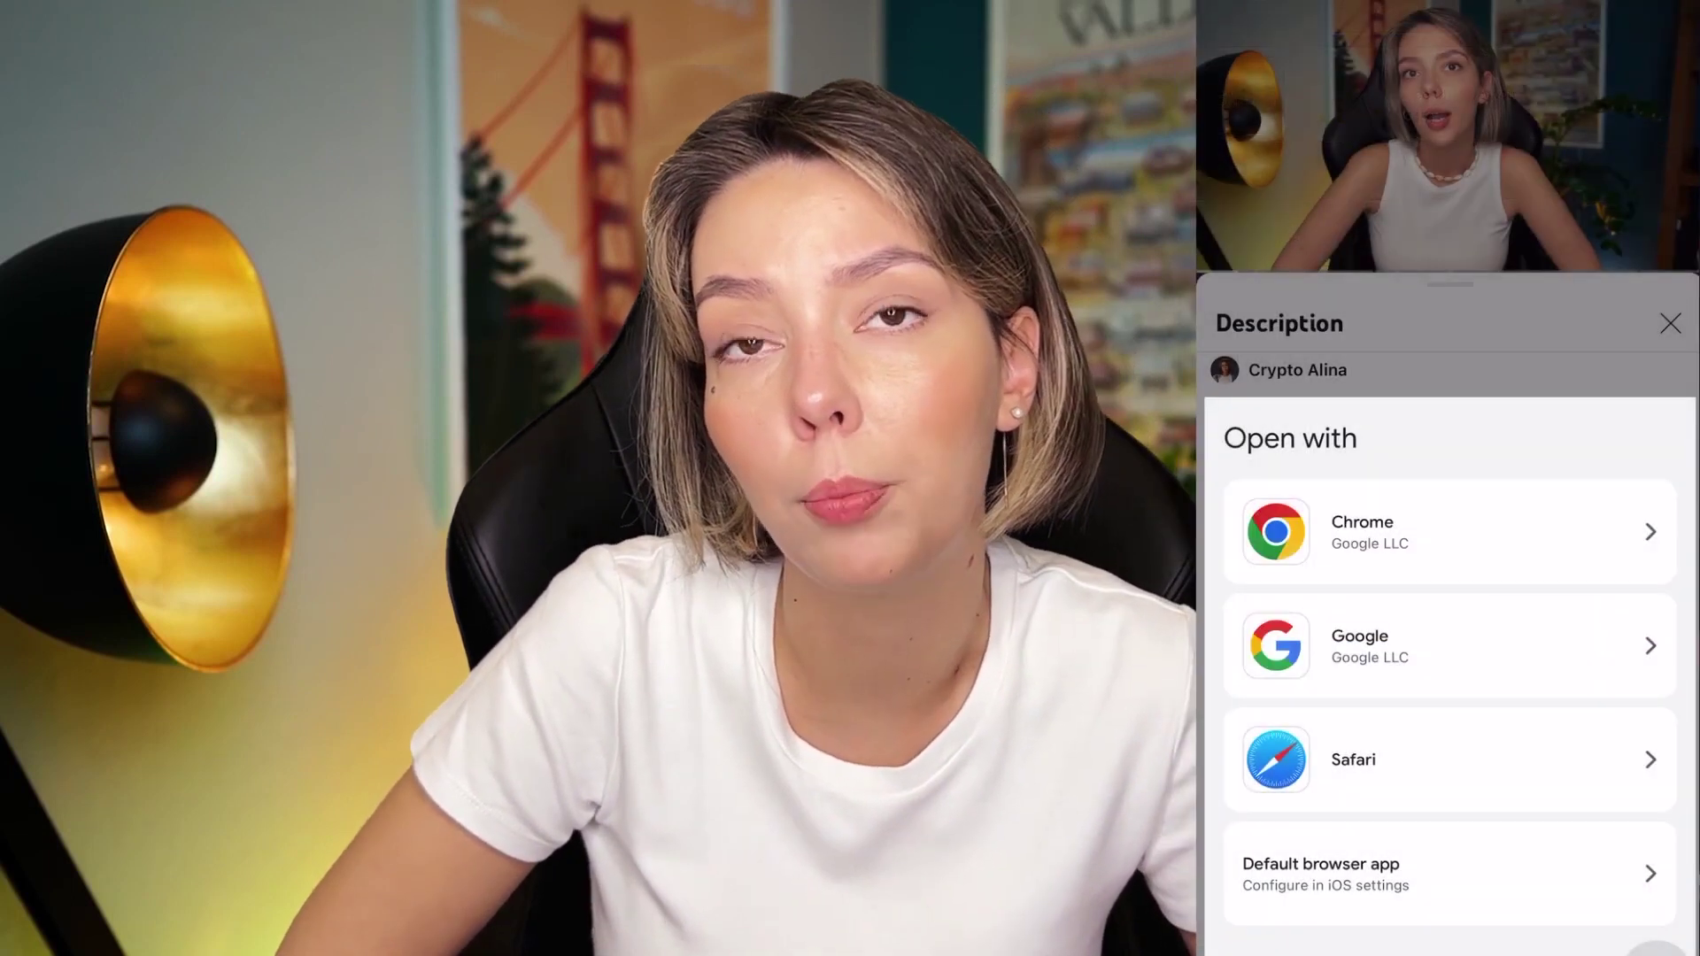
pyautogui.click(1360, 645)
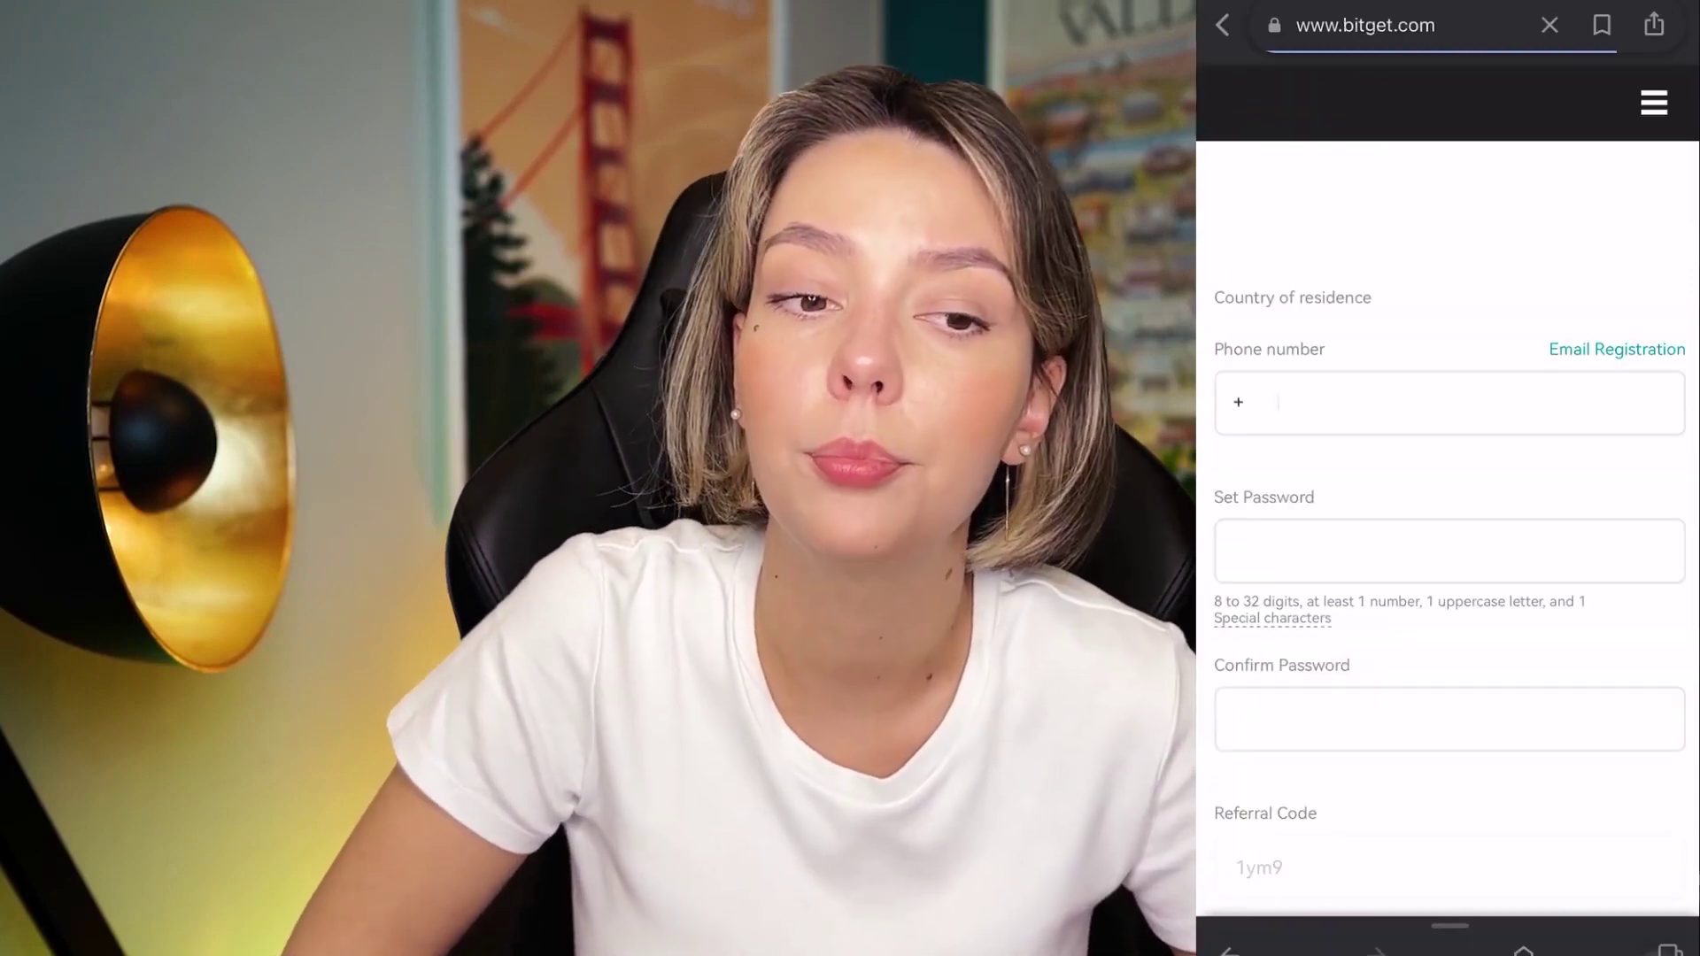
# Step: Scroll the Bitget sign-up page down to the $3 KYC and $50 coupon cards
pyautogui.scroll(-15, 1448, 510)
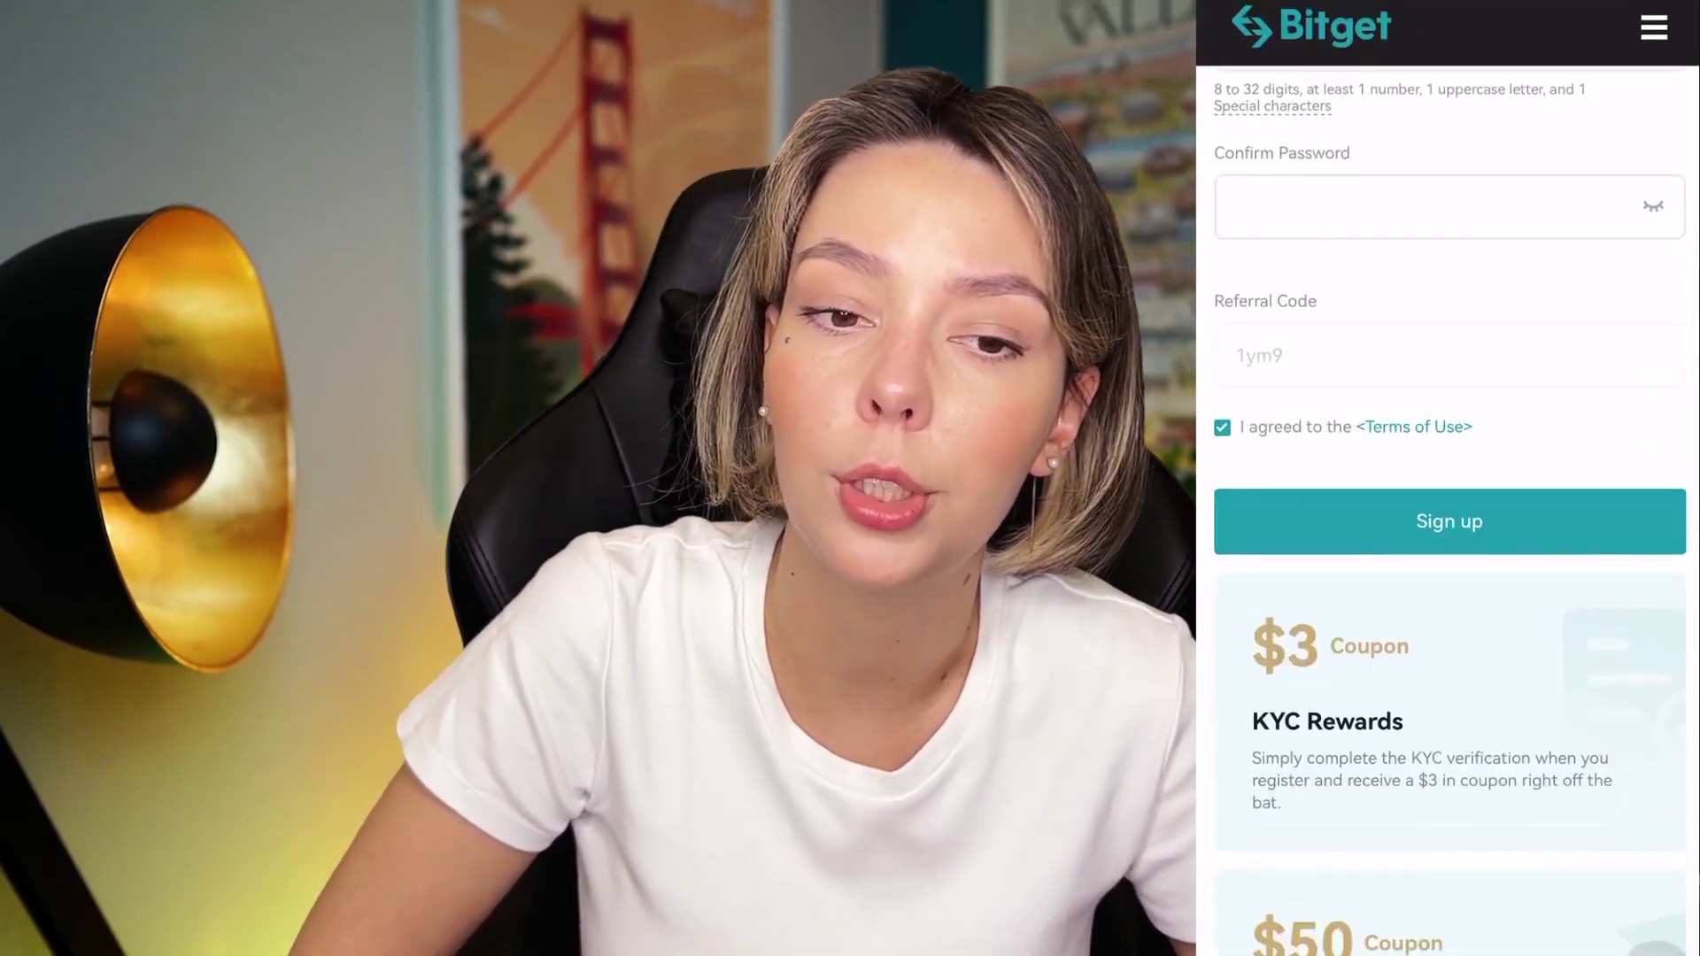
pyautogui.scroll(-10, 1448, 510)
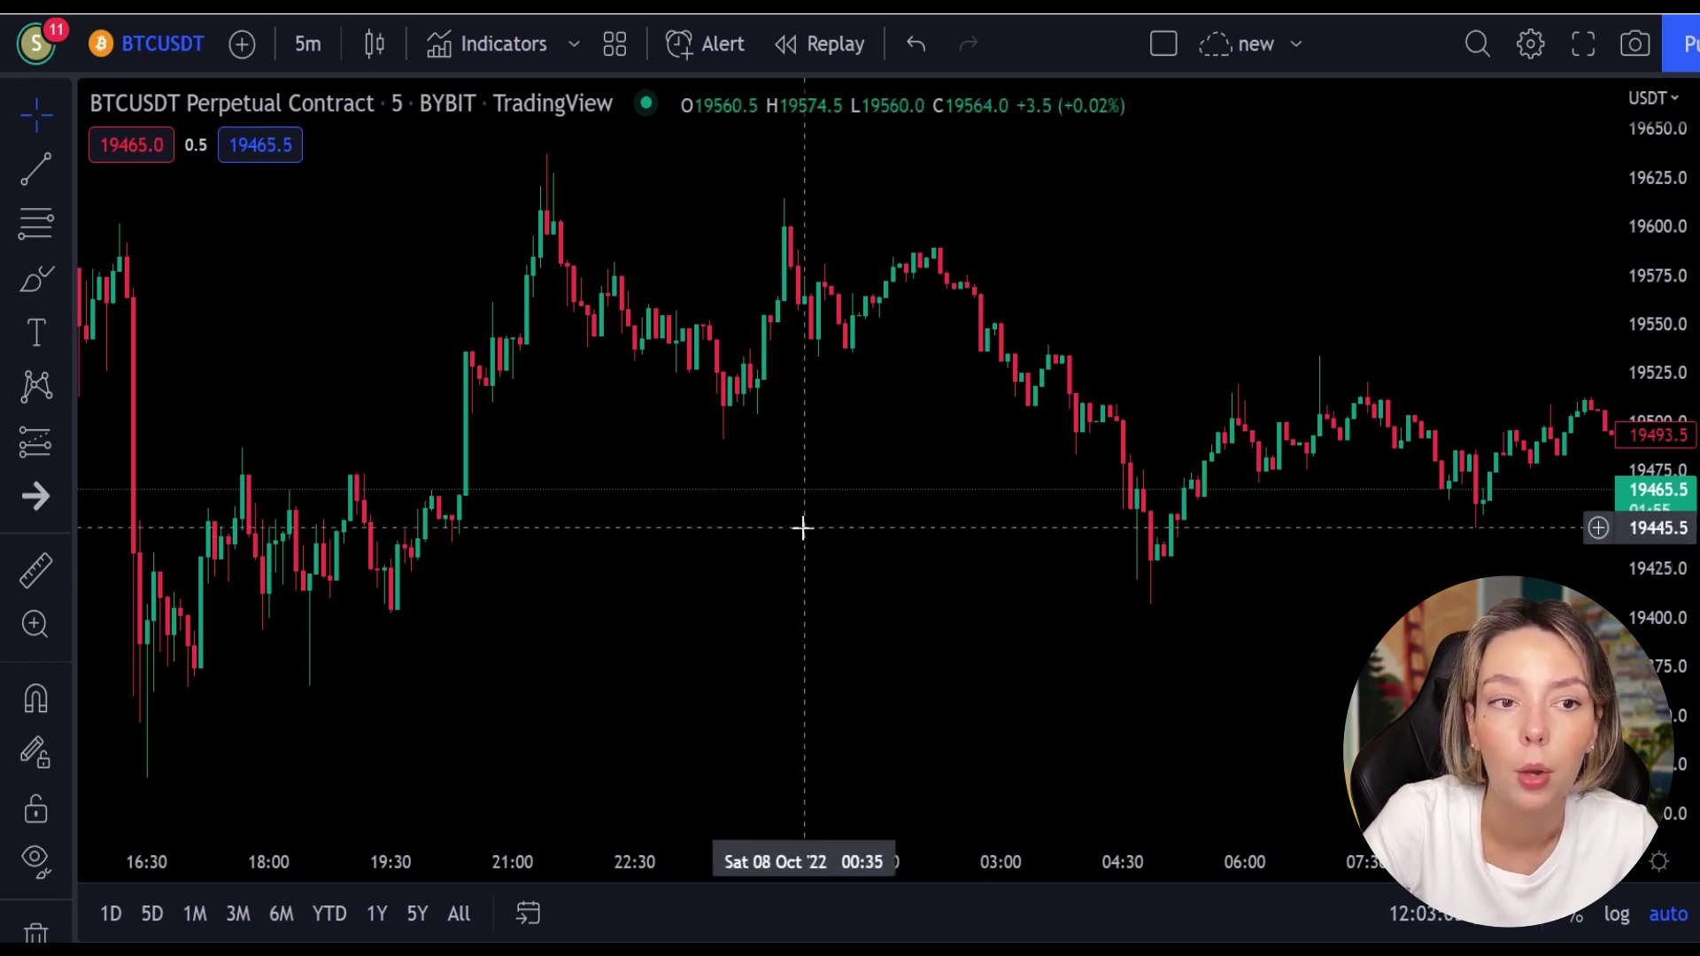
# Step: Pan the 5-minute BTCUSDT chart back from 8 October to the morning of 6 October
pyautogui.moveTo(938, 466); pyautogui.dragTo(623, 535)
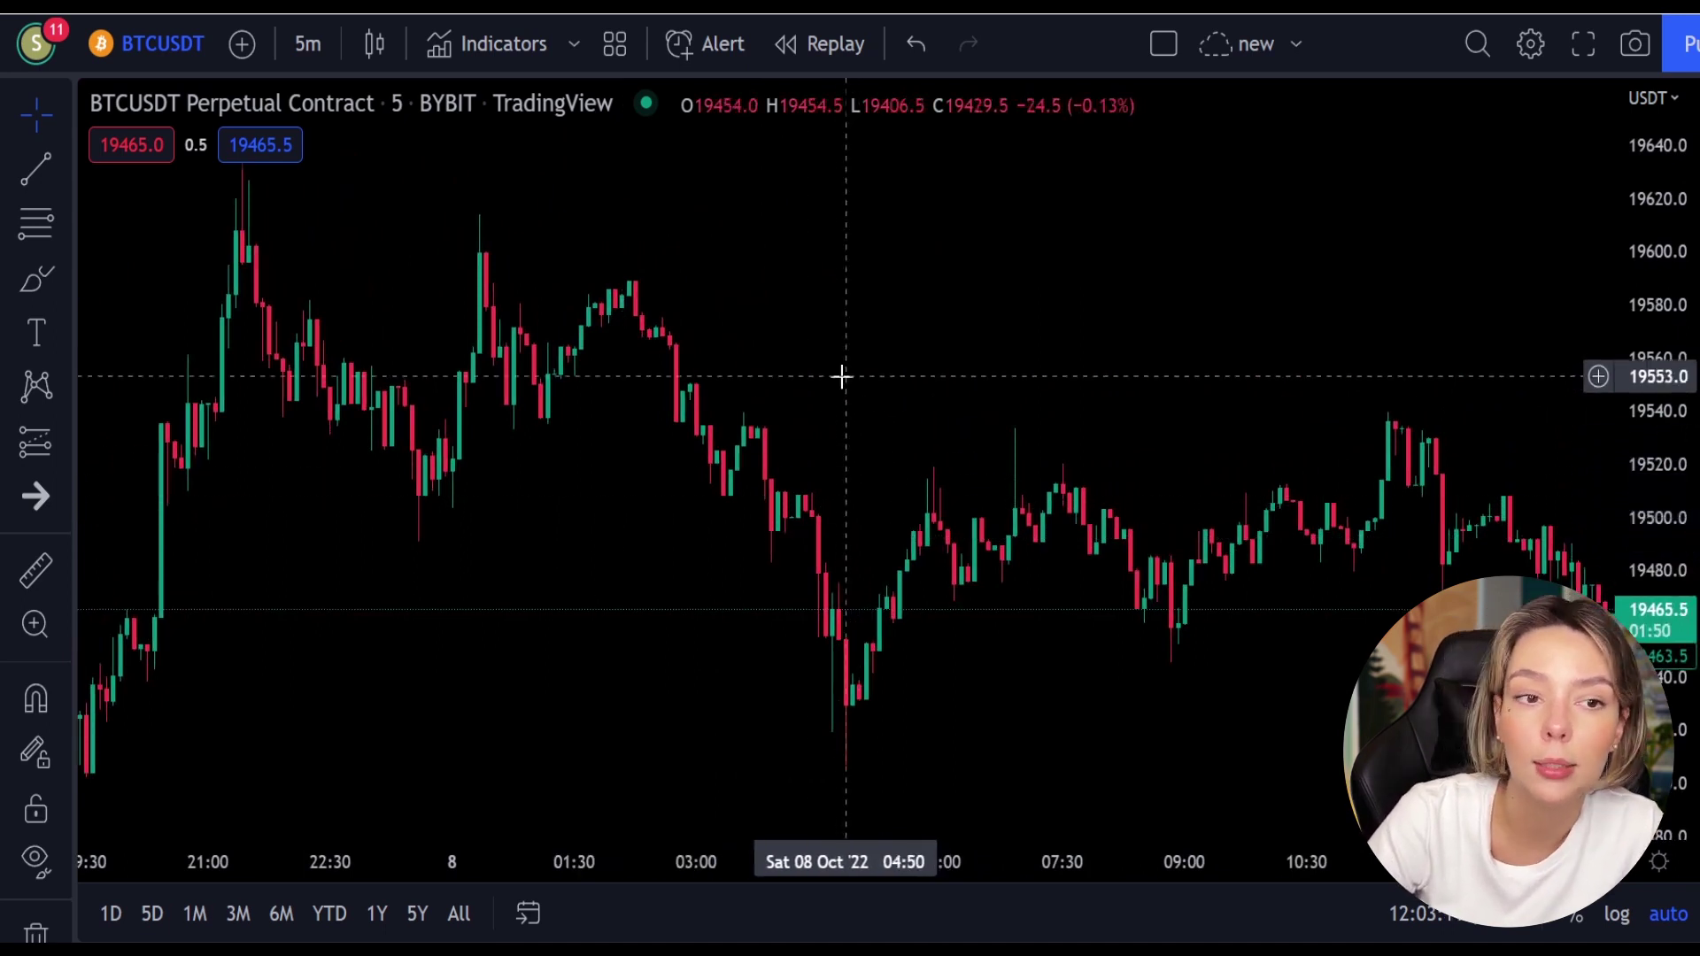
pyautogui.moveTo(841, 377); pyautogui.dragTo(979, 407)
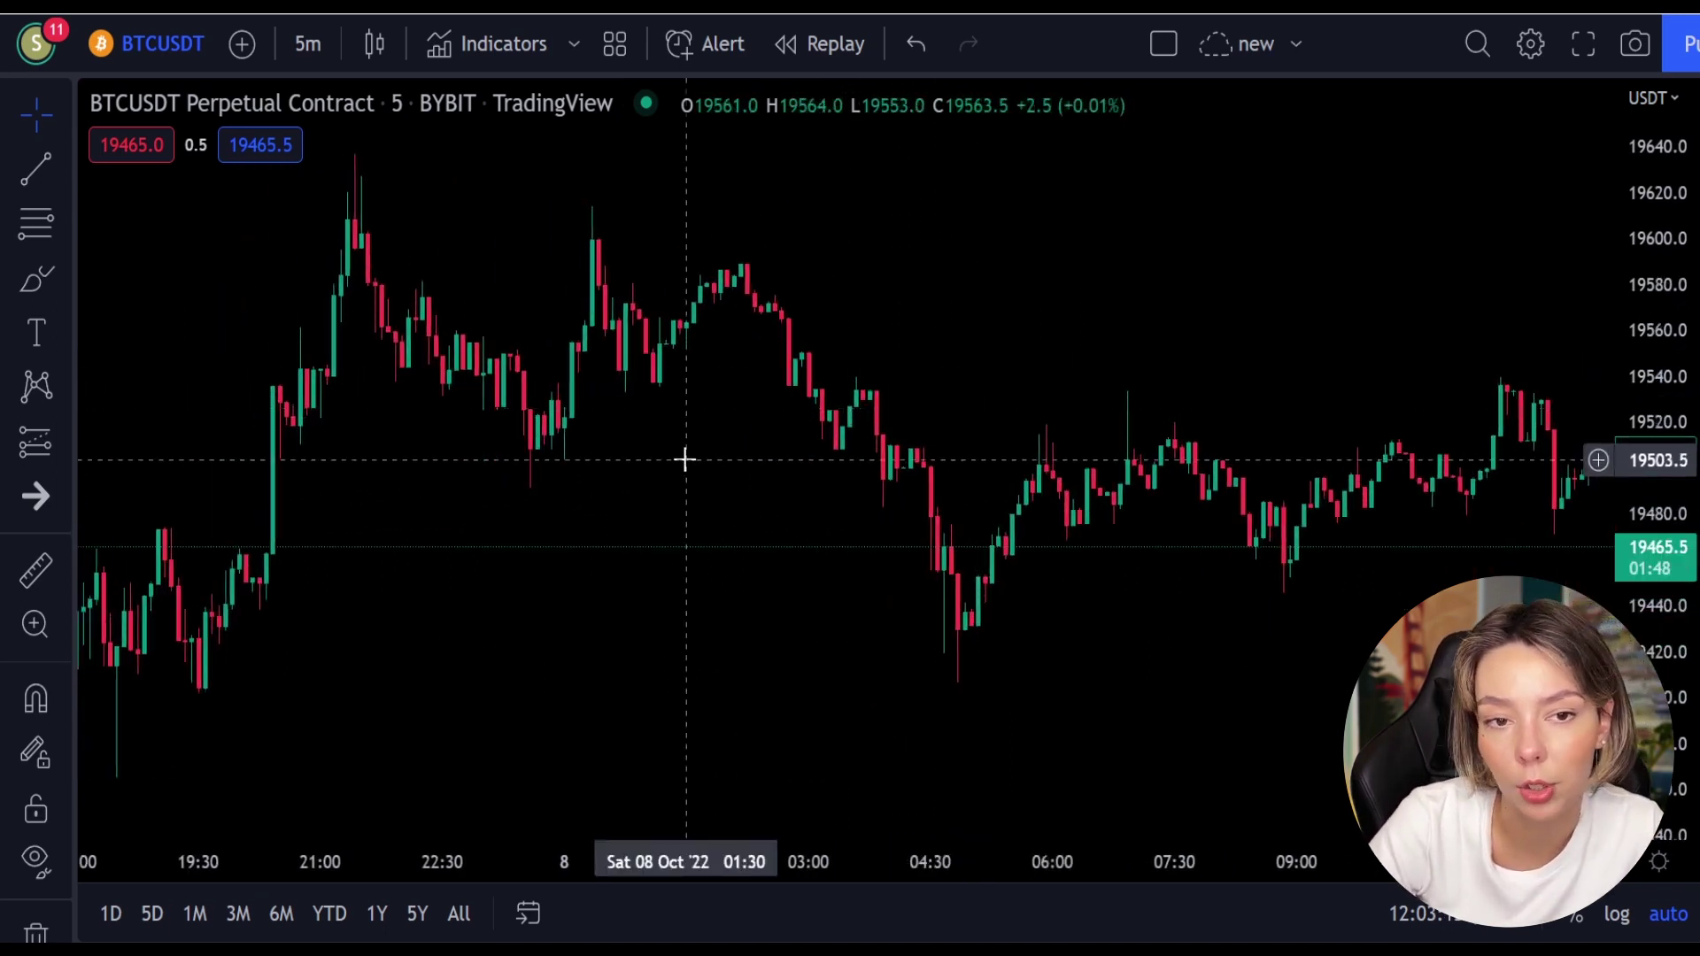
pyautogui.moveTo(558, 478); pyautogui.dragTo(893, 616)
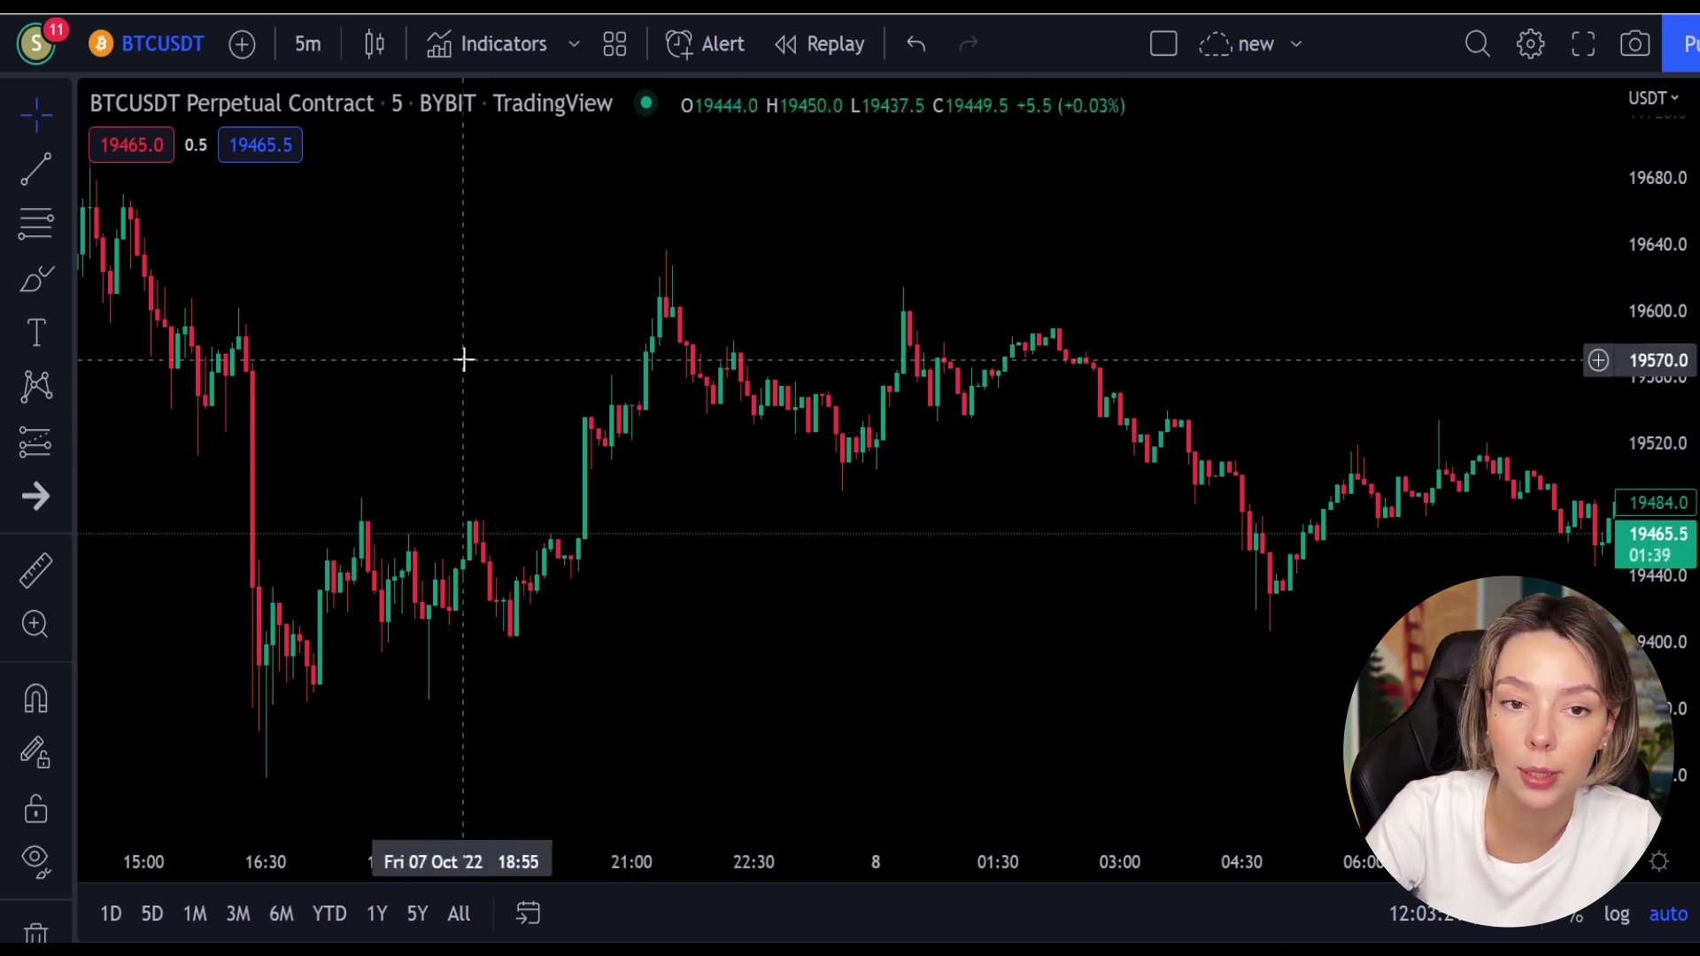
pyautogui.moveTo(460, 360); pyautogui.dragTo(960, 542)
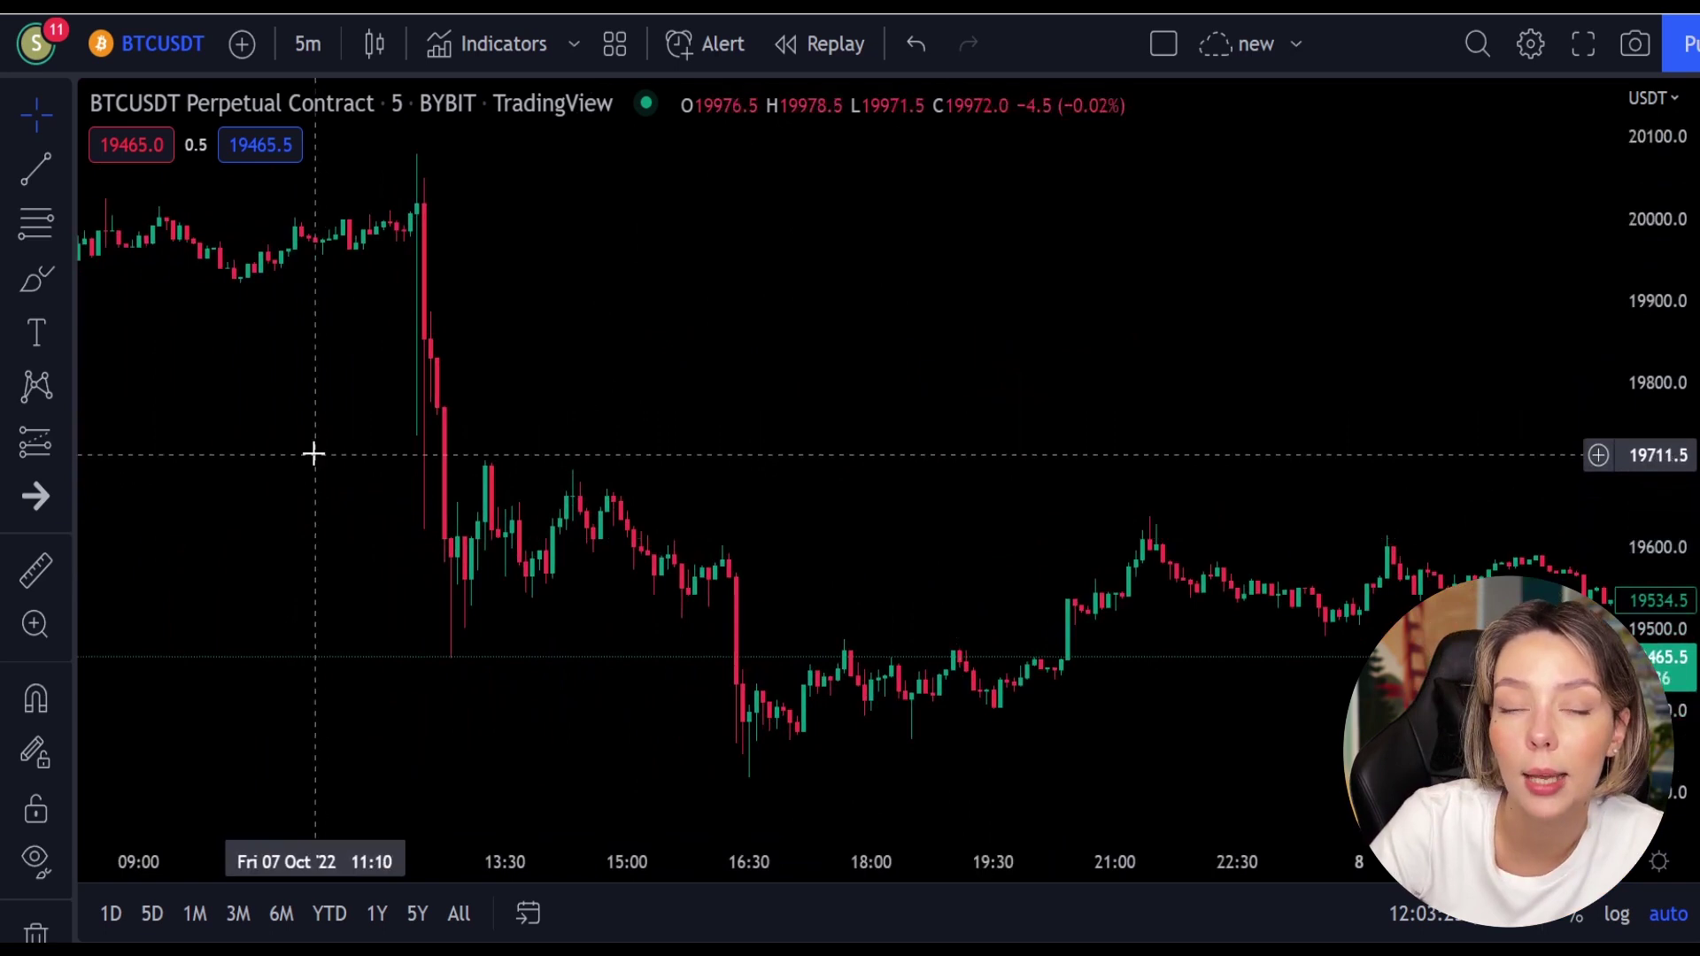
pyautogui.moveTo(300, 448); pyautogui.dragTo(1043, 691)
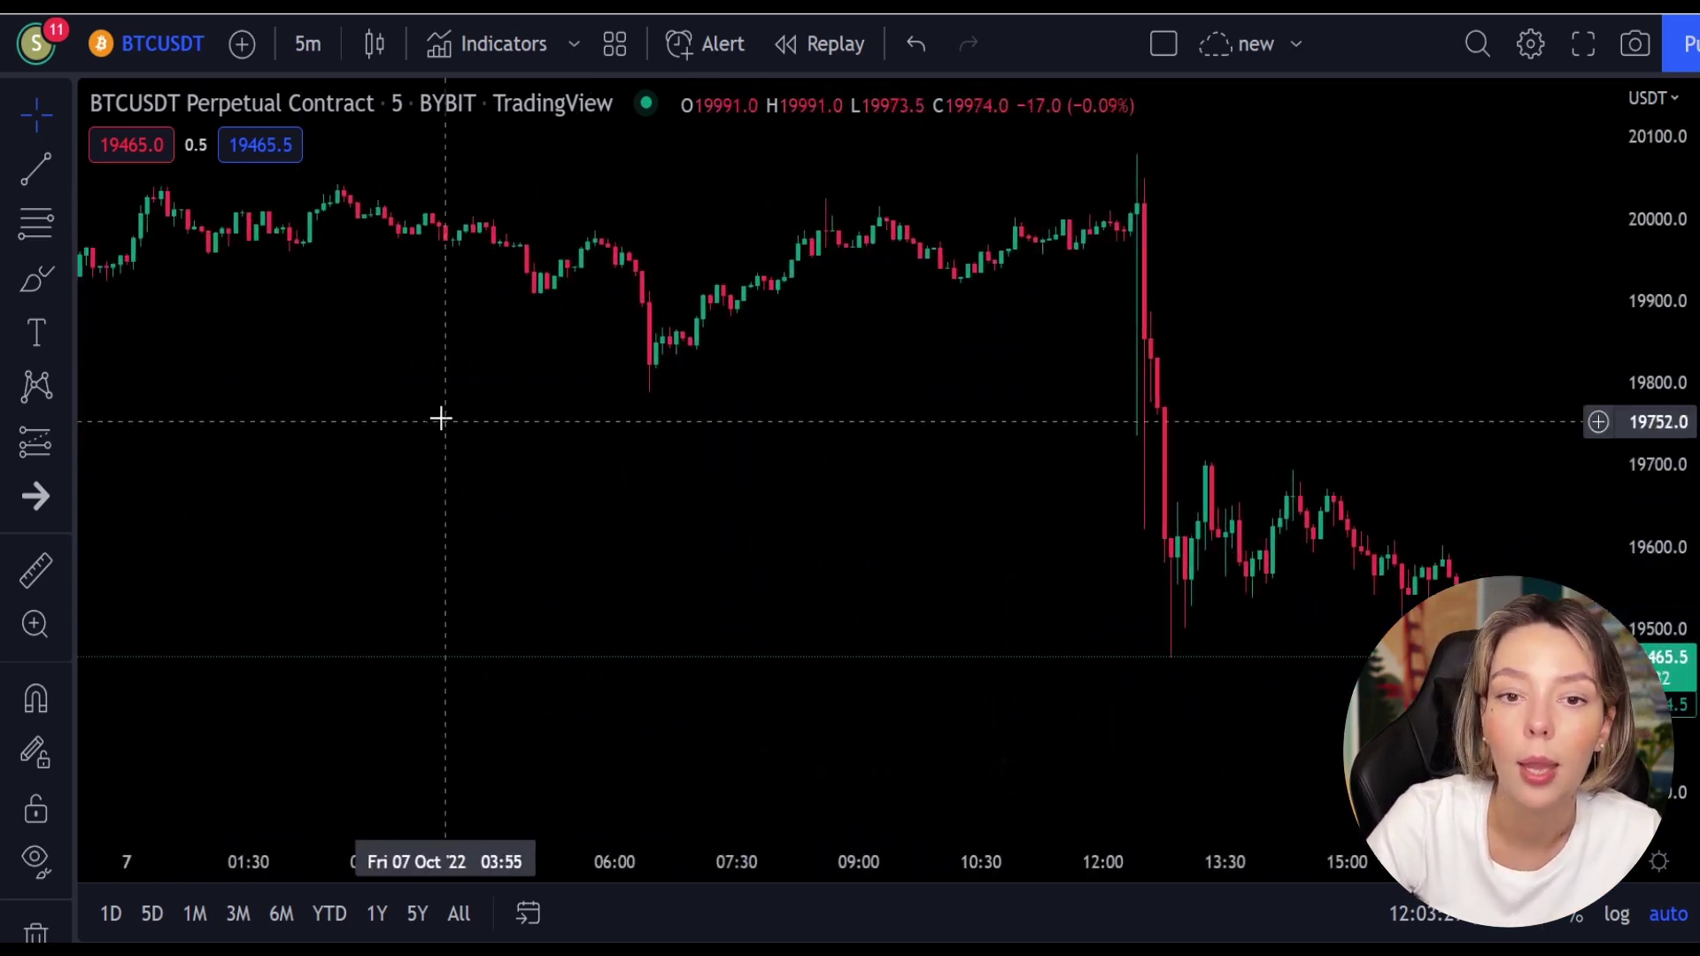
pyautogui.moveTo(429, 410); pyautogui.dragTo(819, 582)
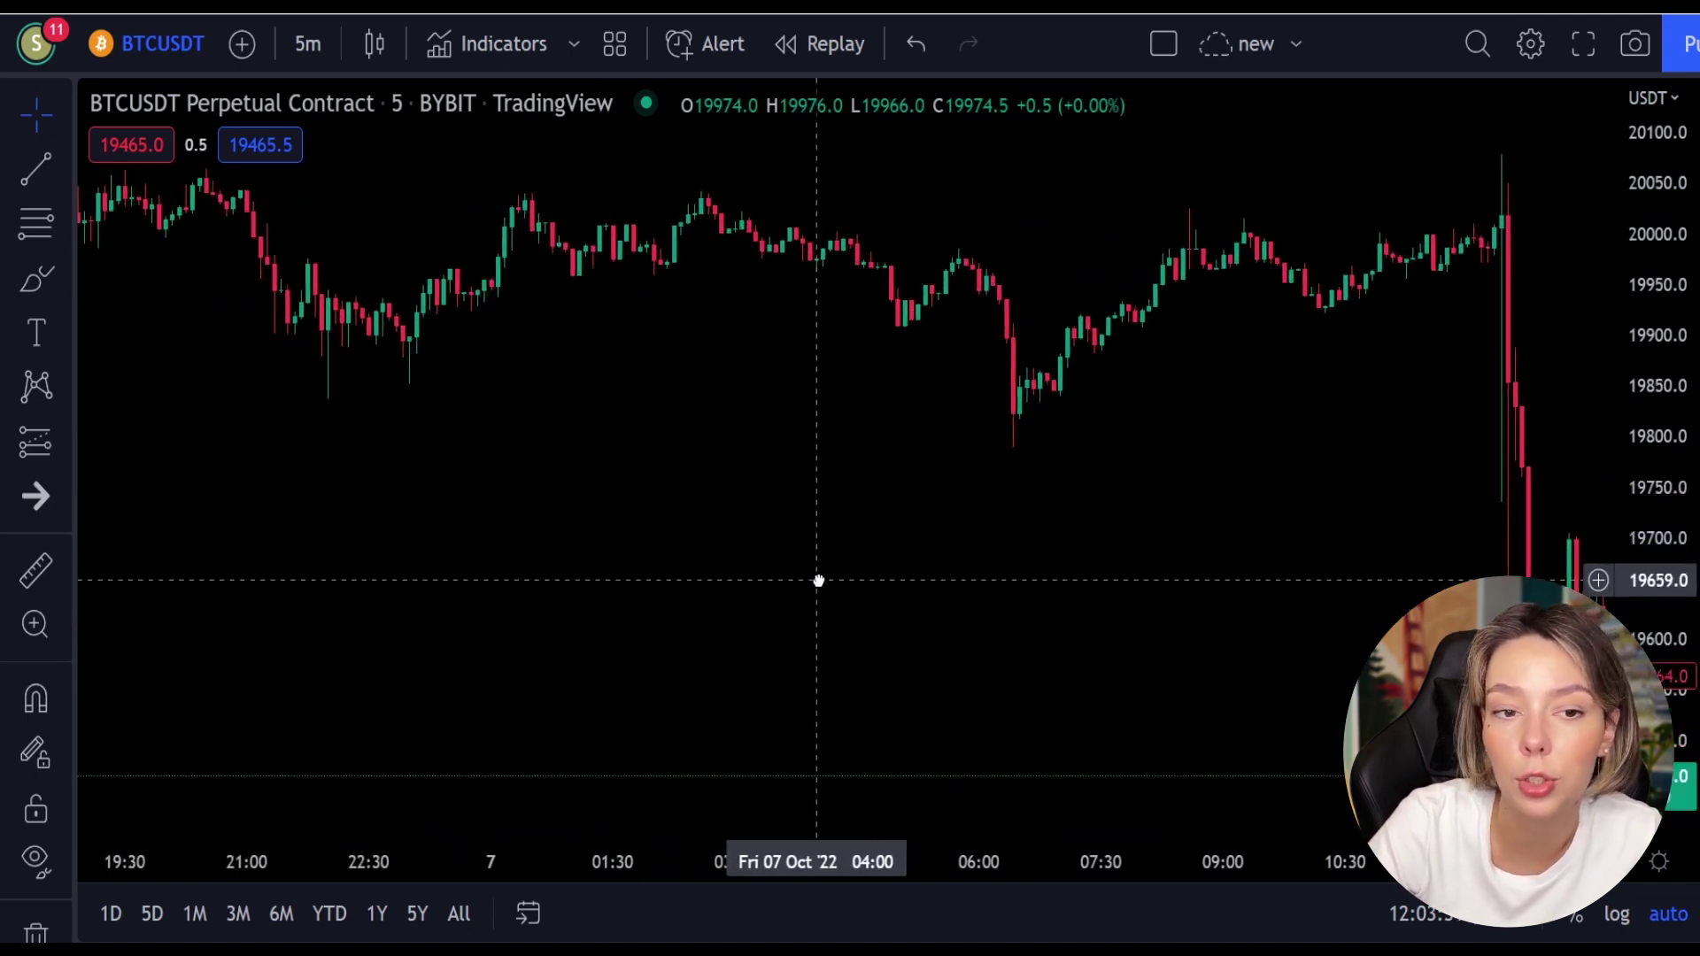
pyautogui.moveTo(402, 440); pyautogui.dragTo(777, 545)
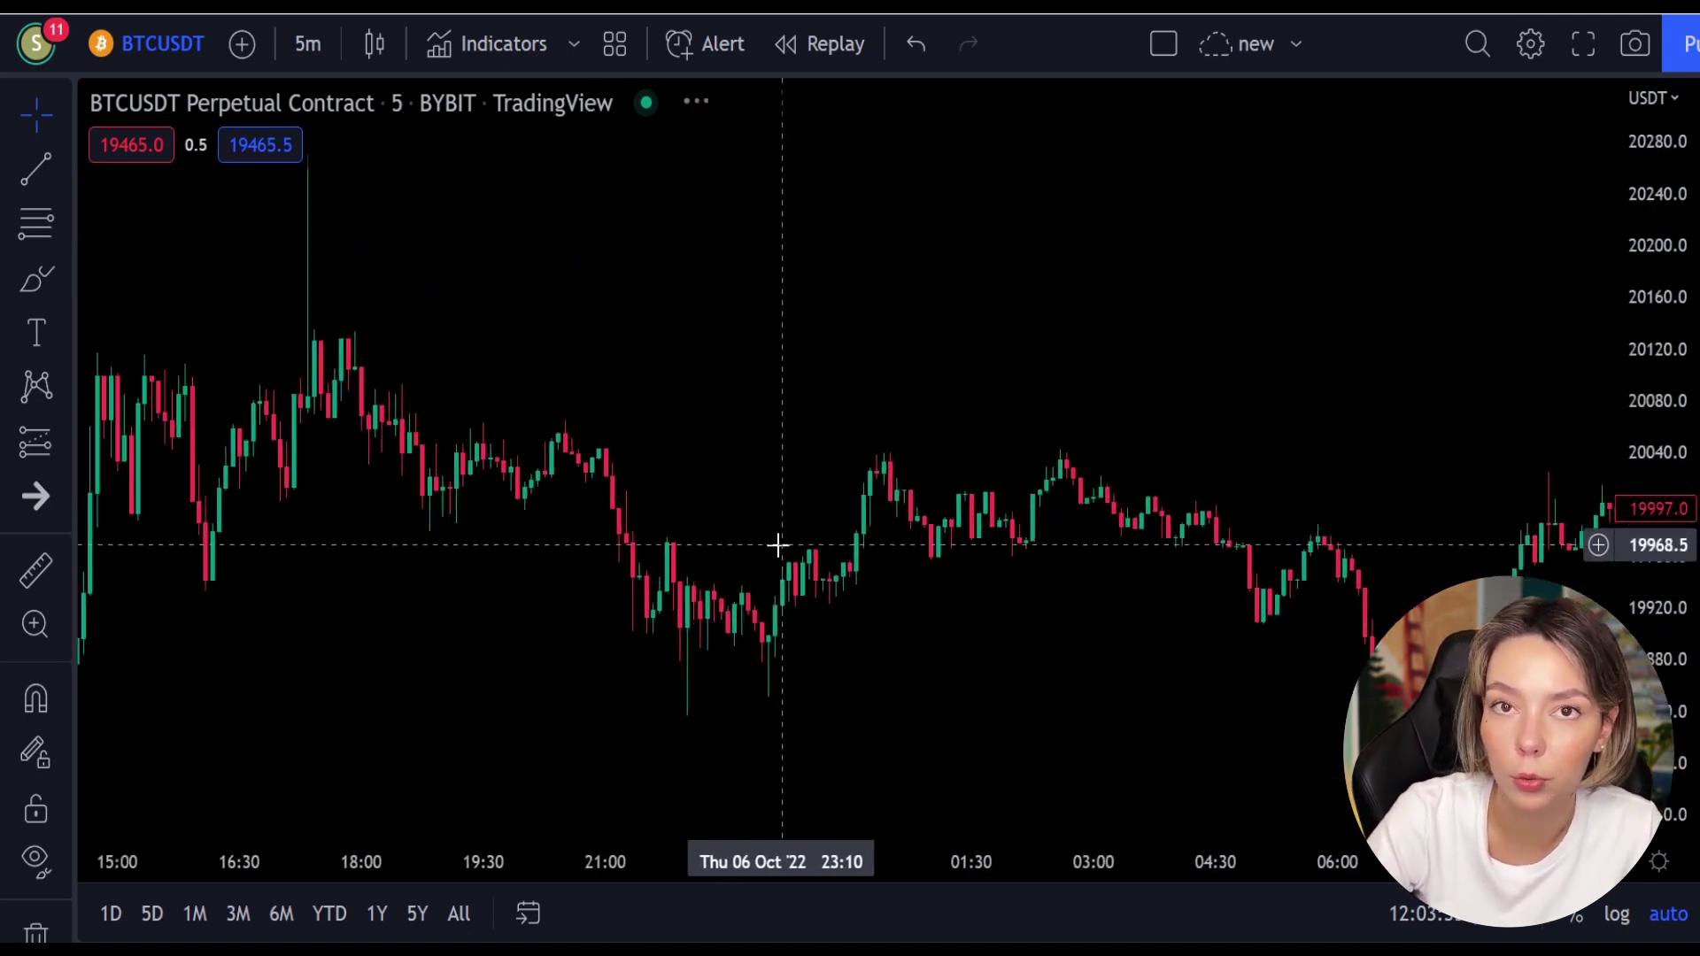
pyautogui.moveTo(345, 543); pyautogui.dragTo(835, 656)
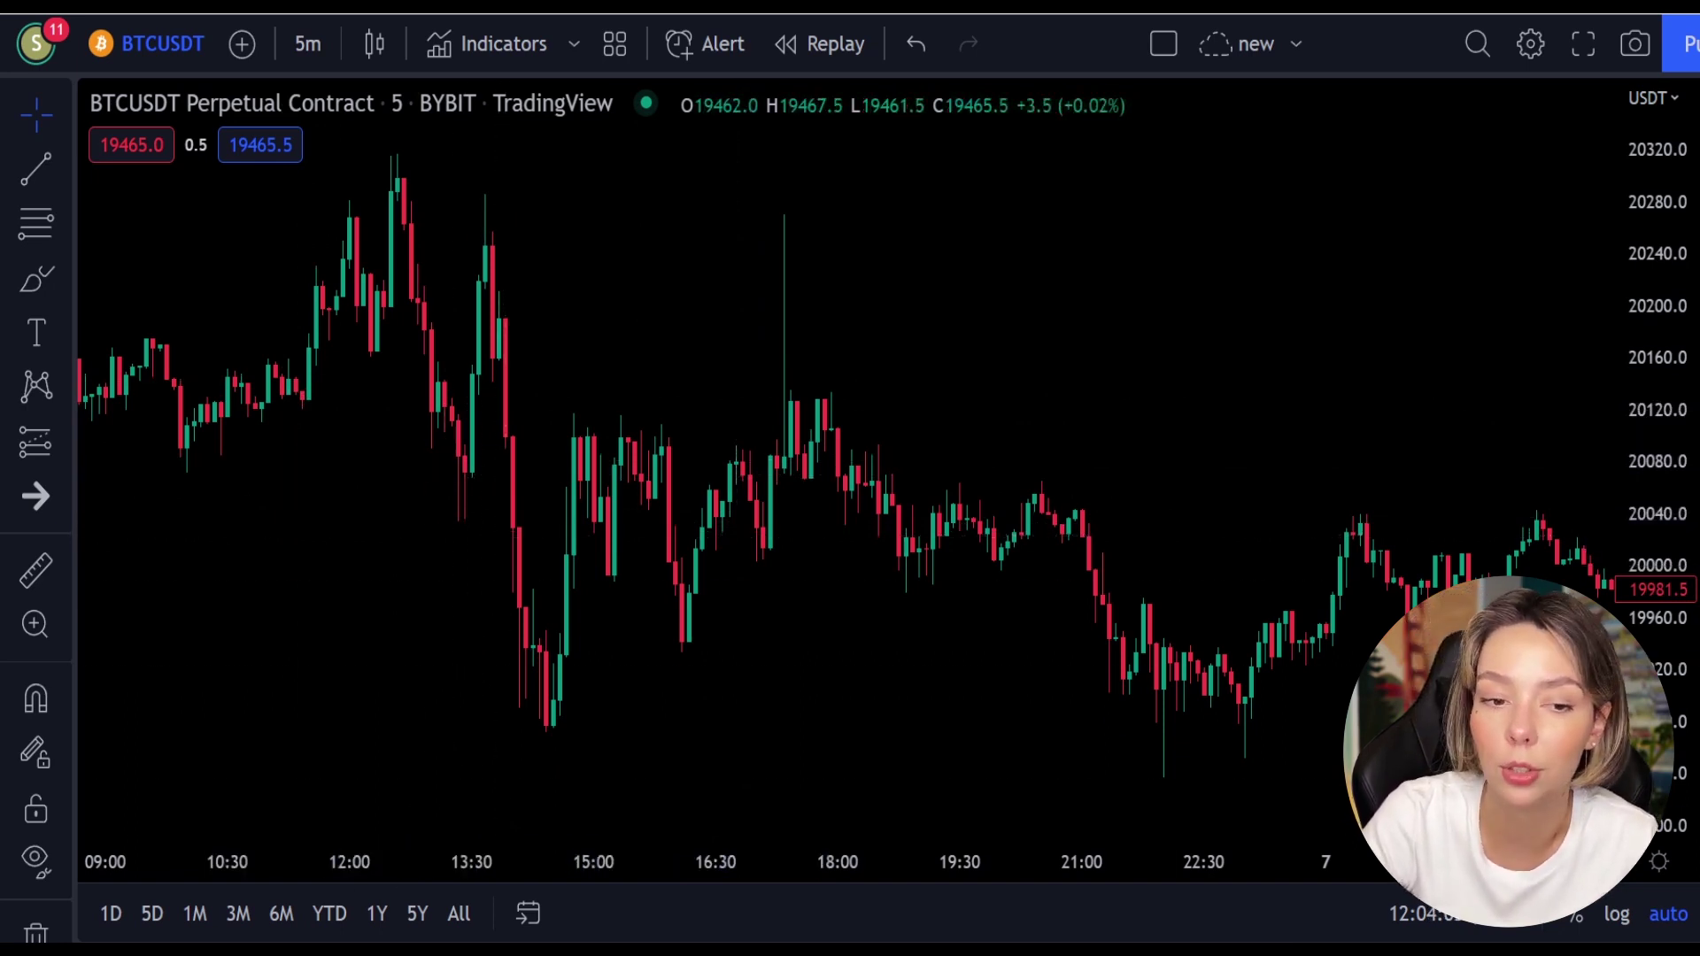
# Step: Search 'la rsi' and add the Laguerre RSI (LaRSI close 0.2) community script
pyautogui.click(497, 46)
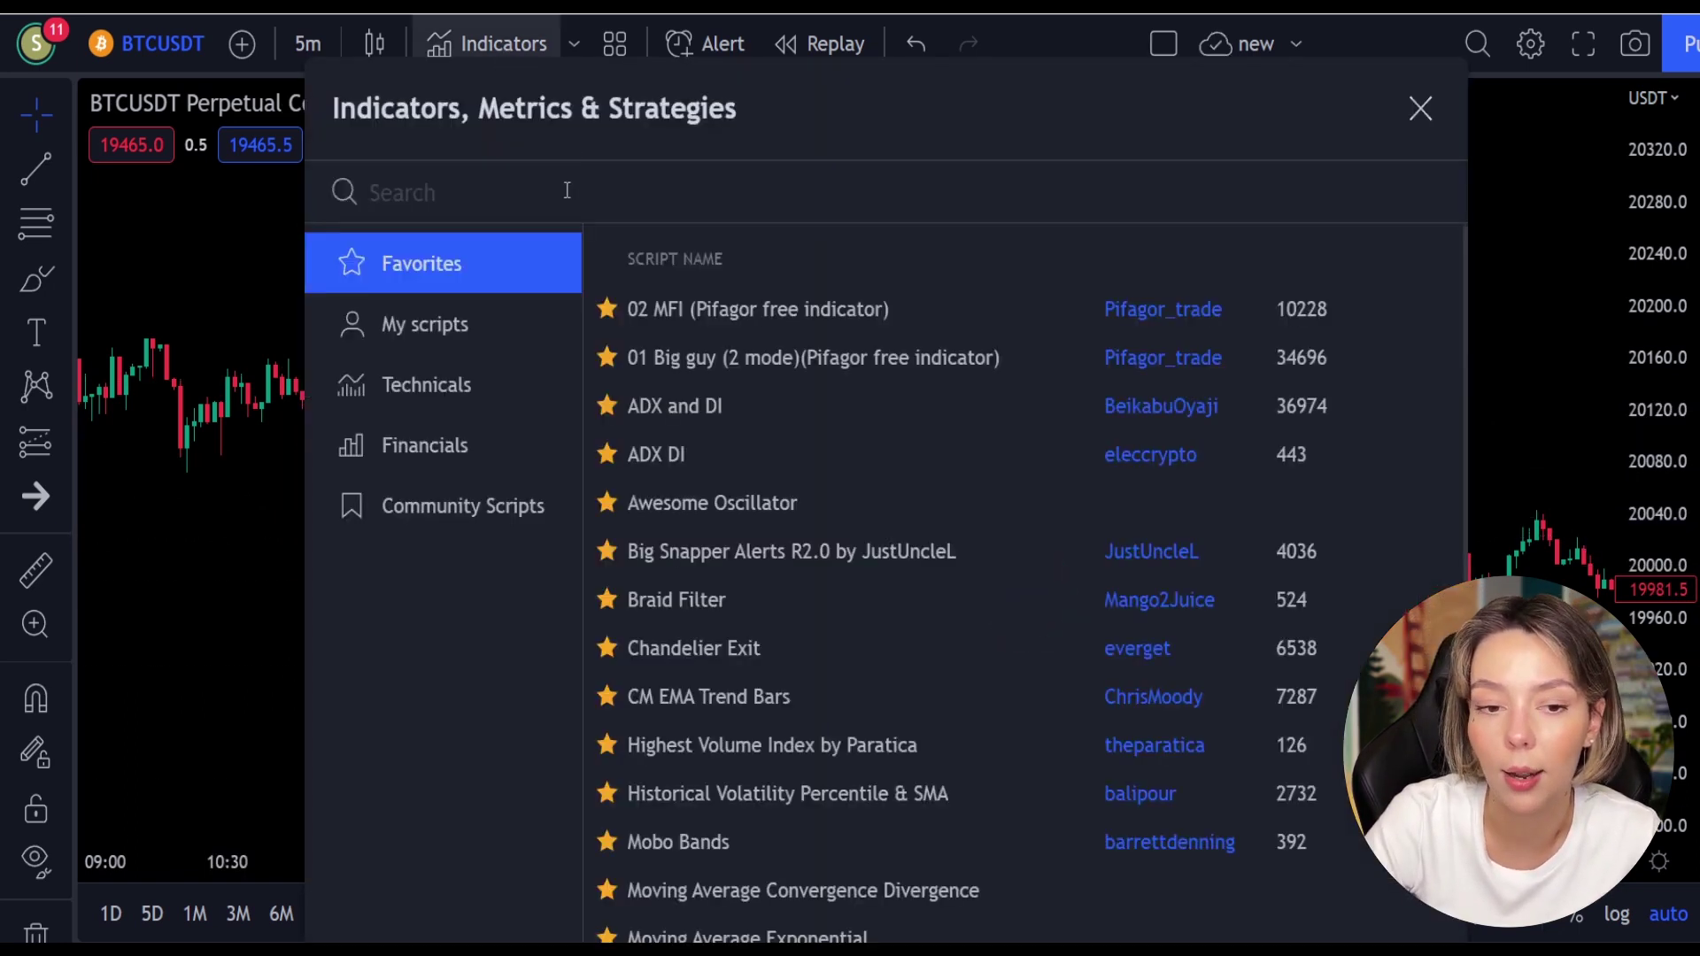
pyautogui.write('la rsi')
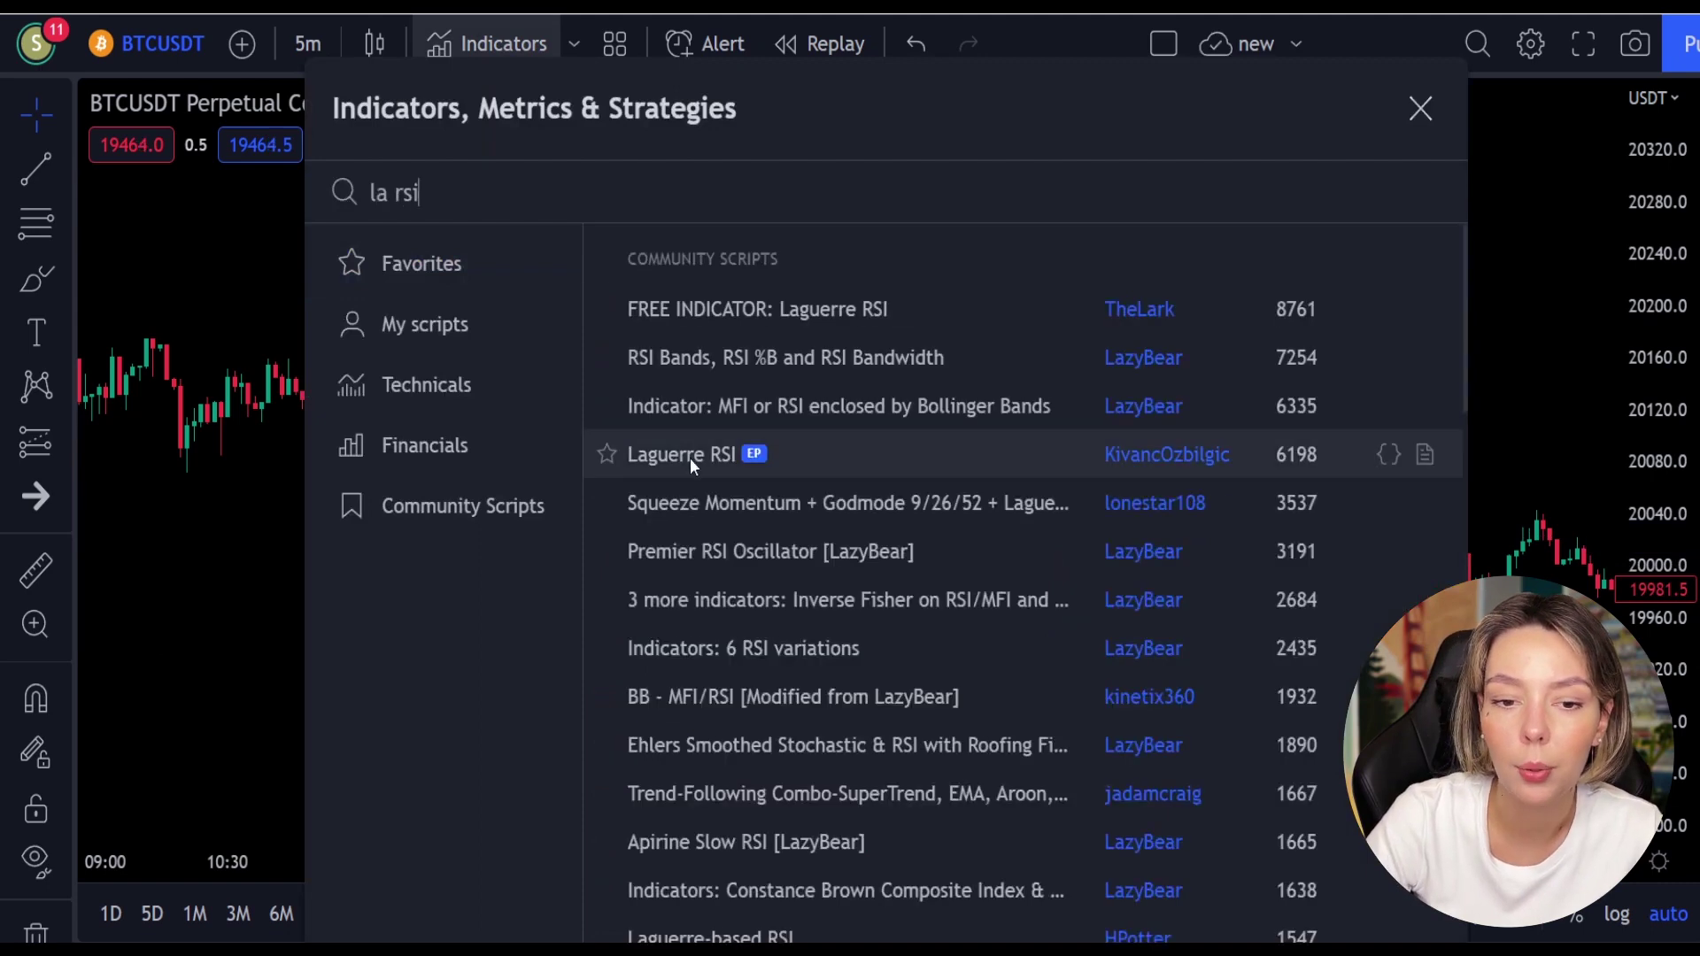
pyautogui.click(690, 453)
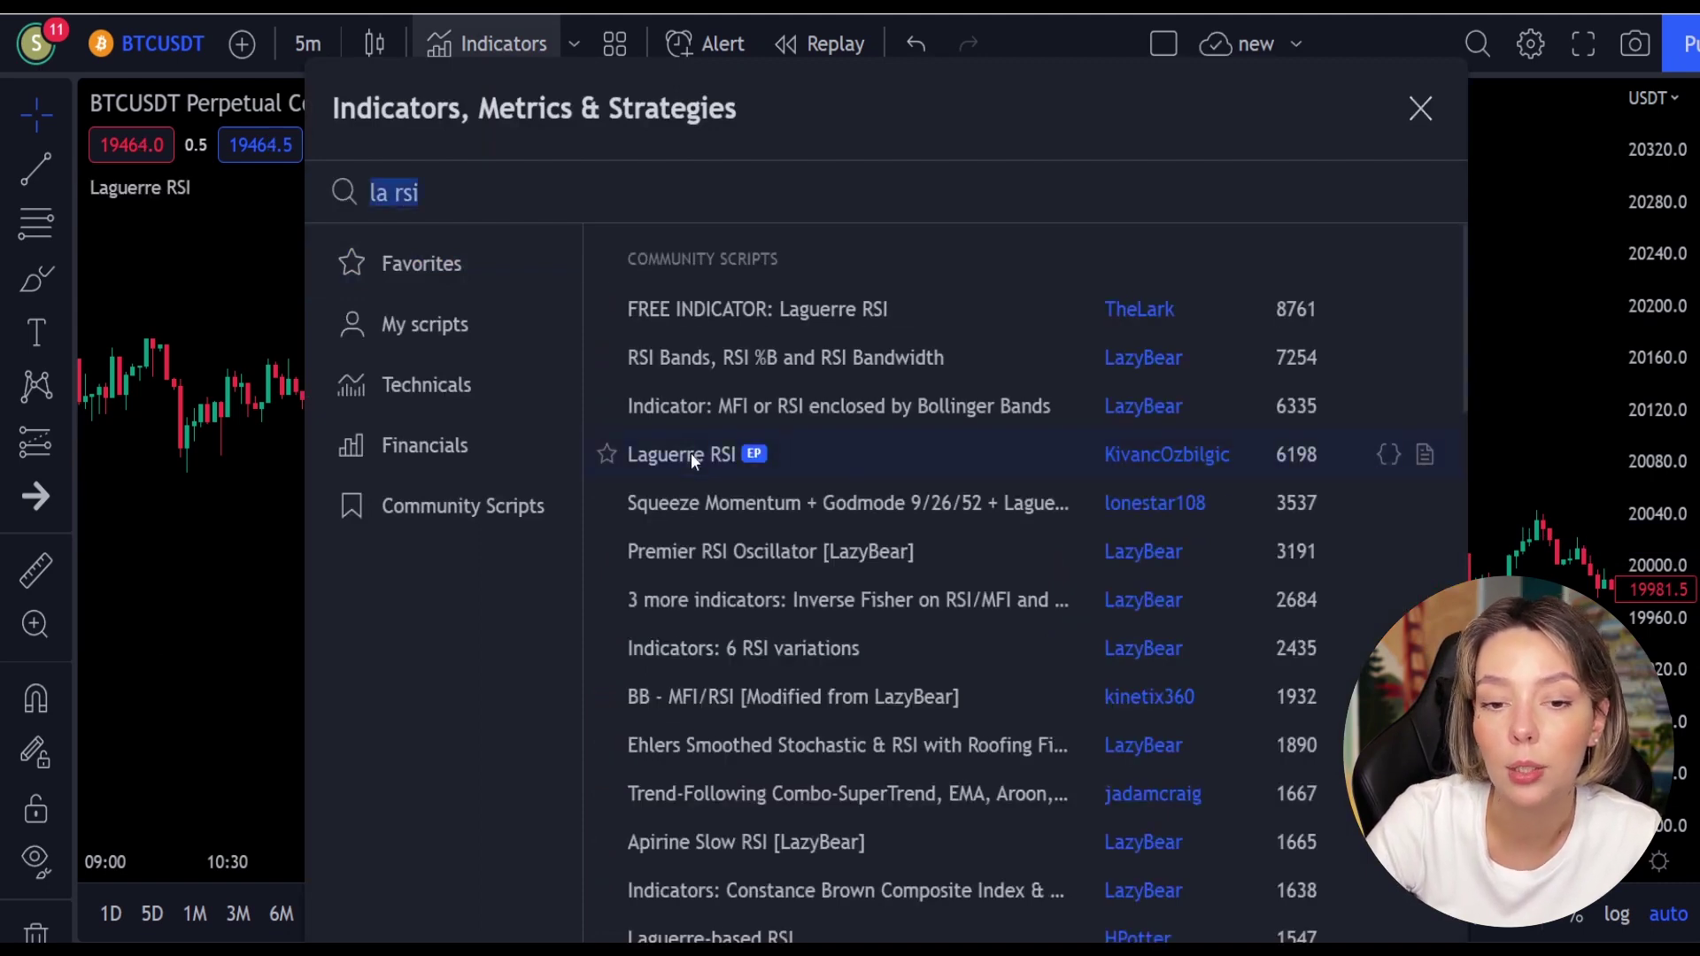
pyautogui.click(1422, 109)
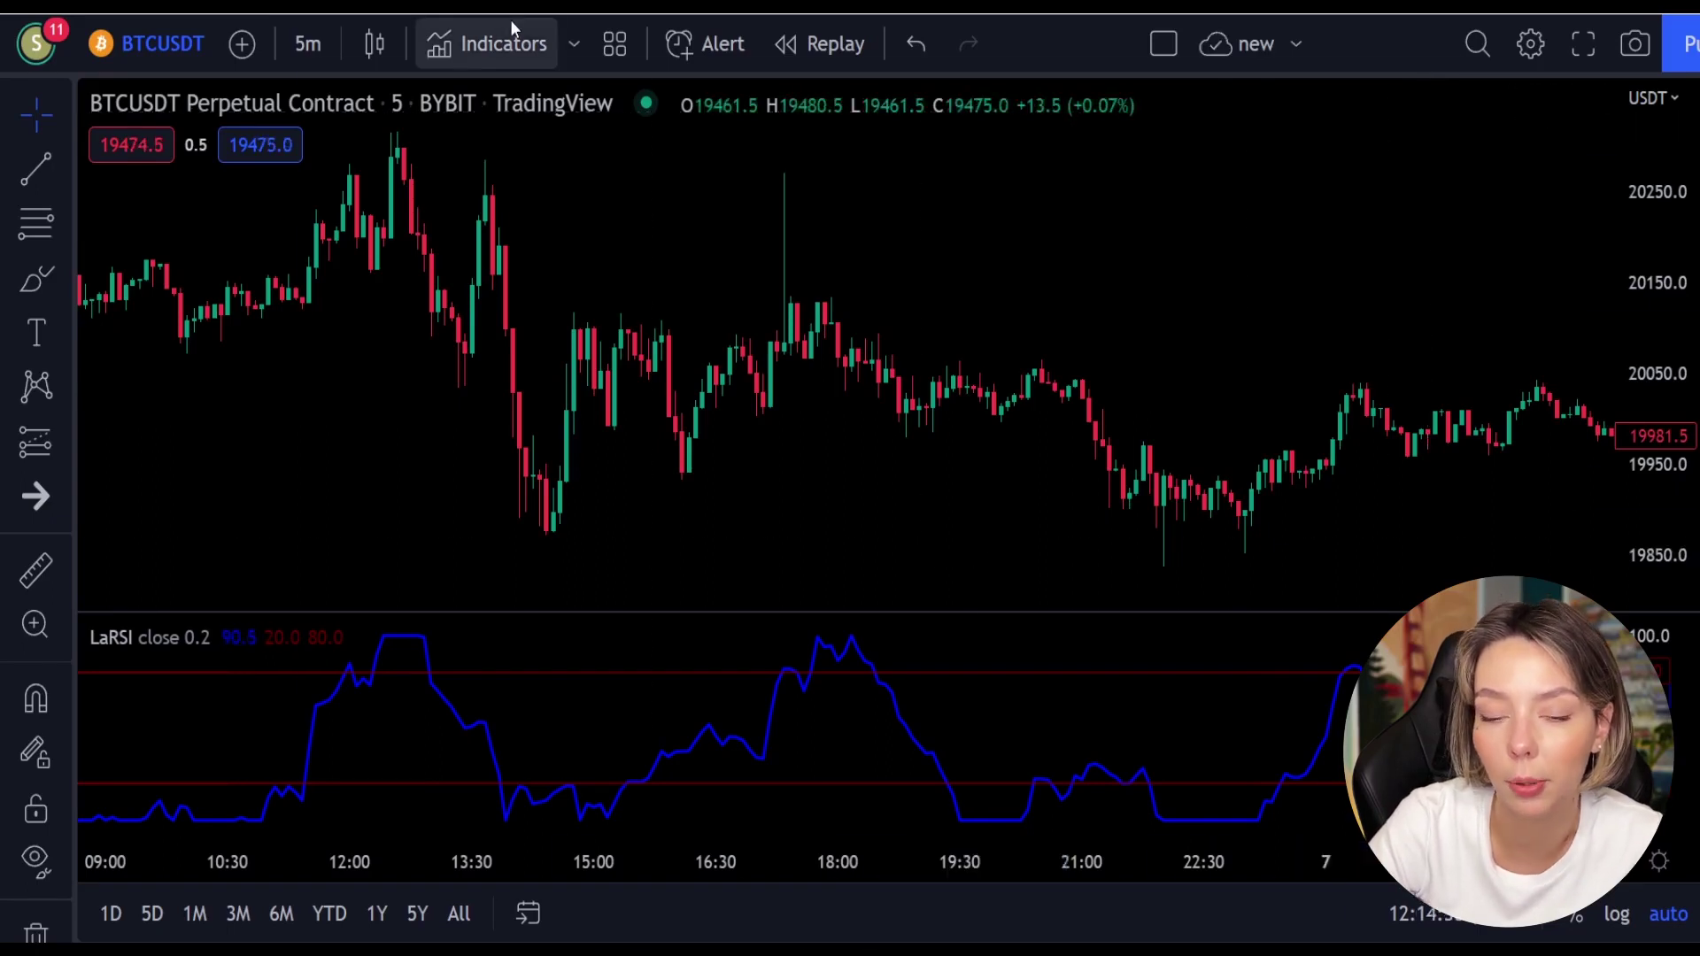
# Step: Search 'supertrend+' and add the SuperTrend+ indicator to the chart
pyautogui.click(507, 43)
pyautogui.write('supertrend+')
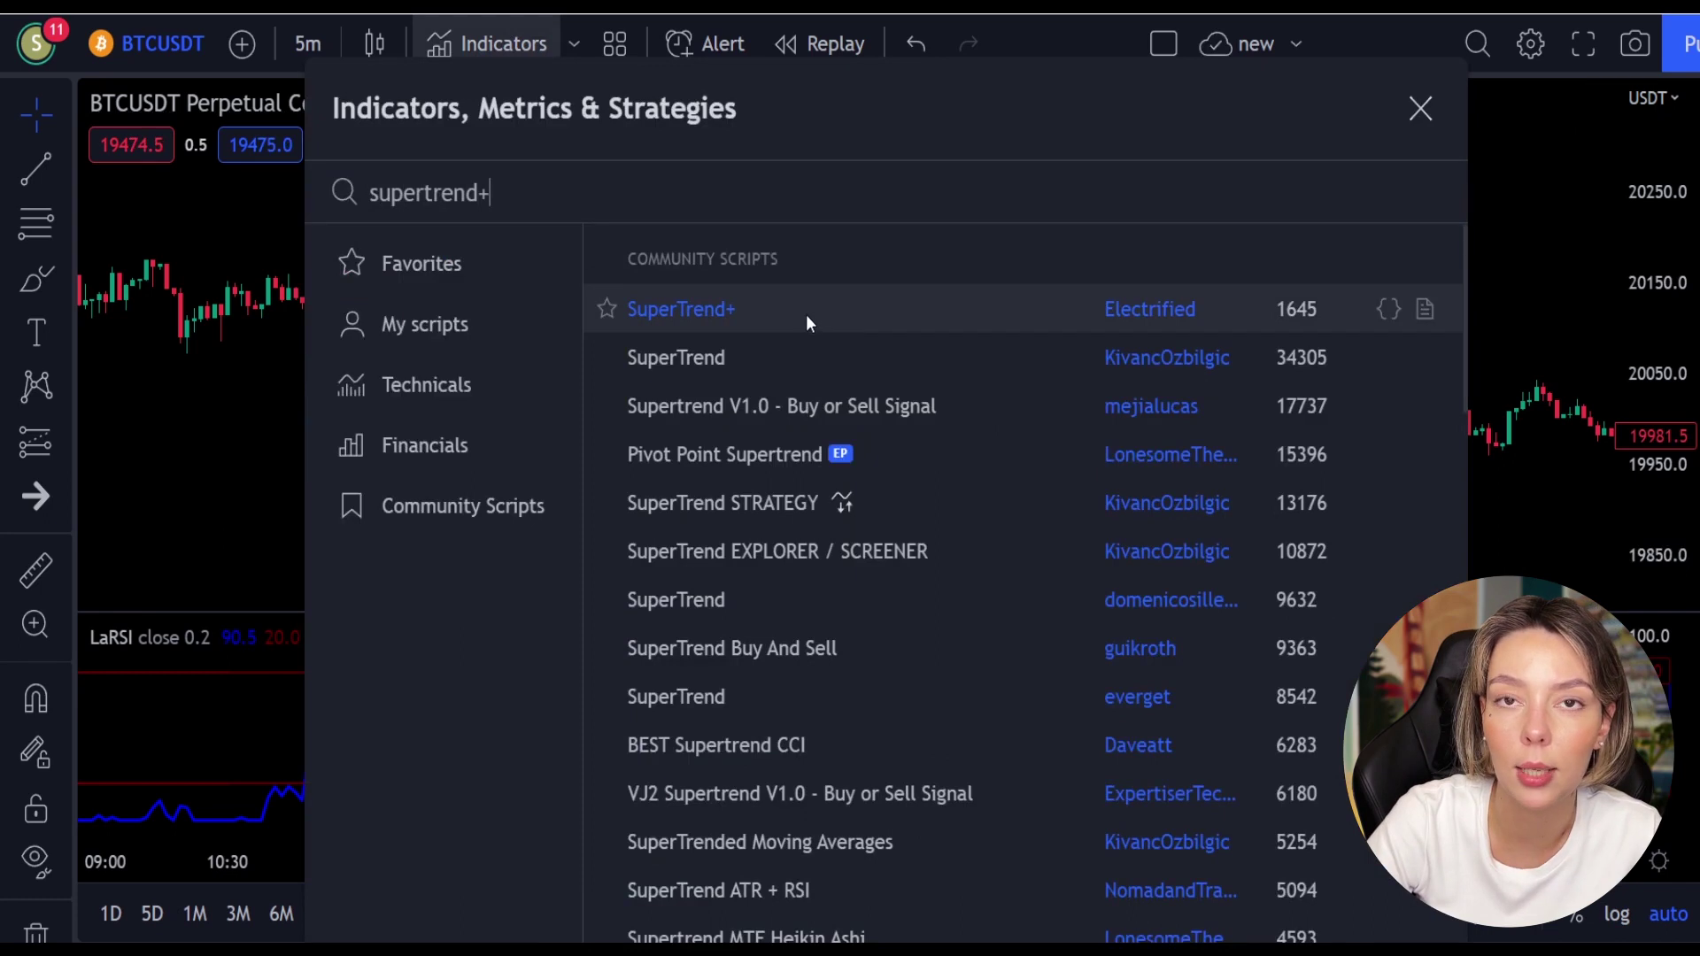
pyautogui.click(806, 315)
pyautogui.click(1422, 114)
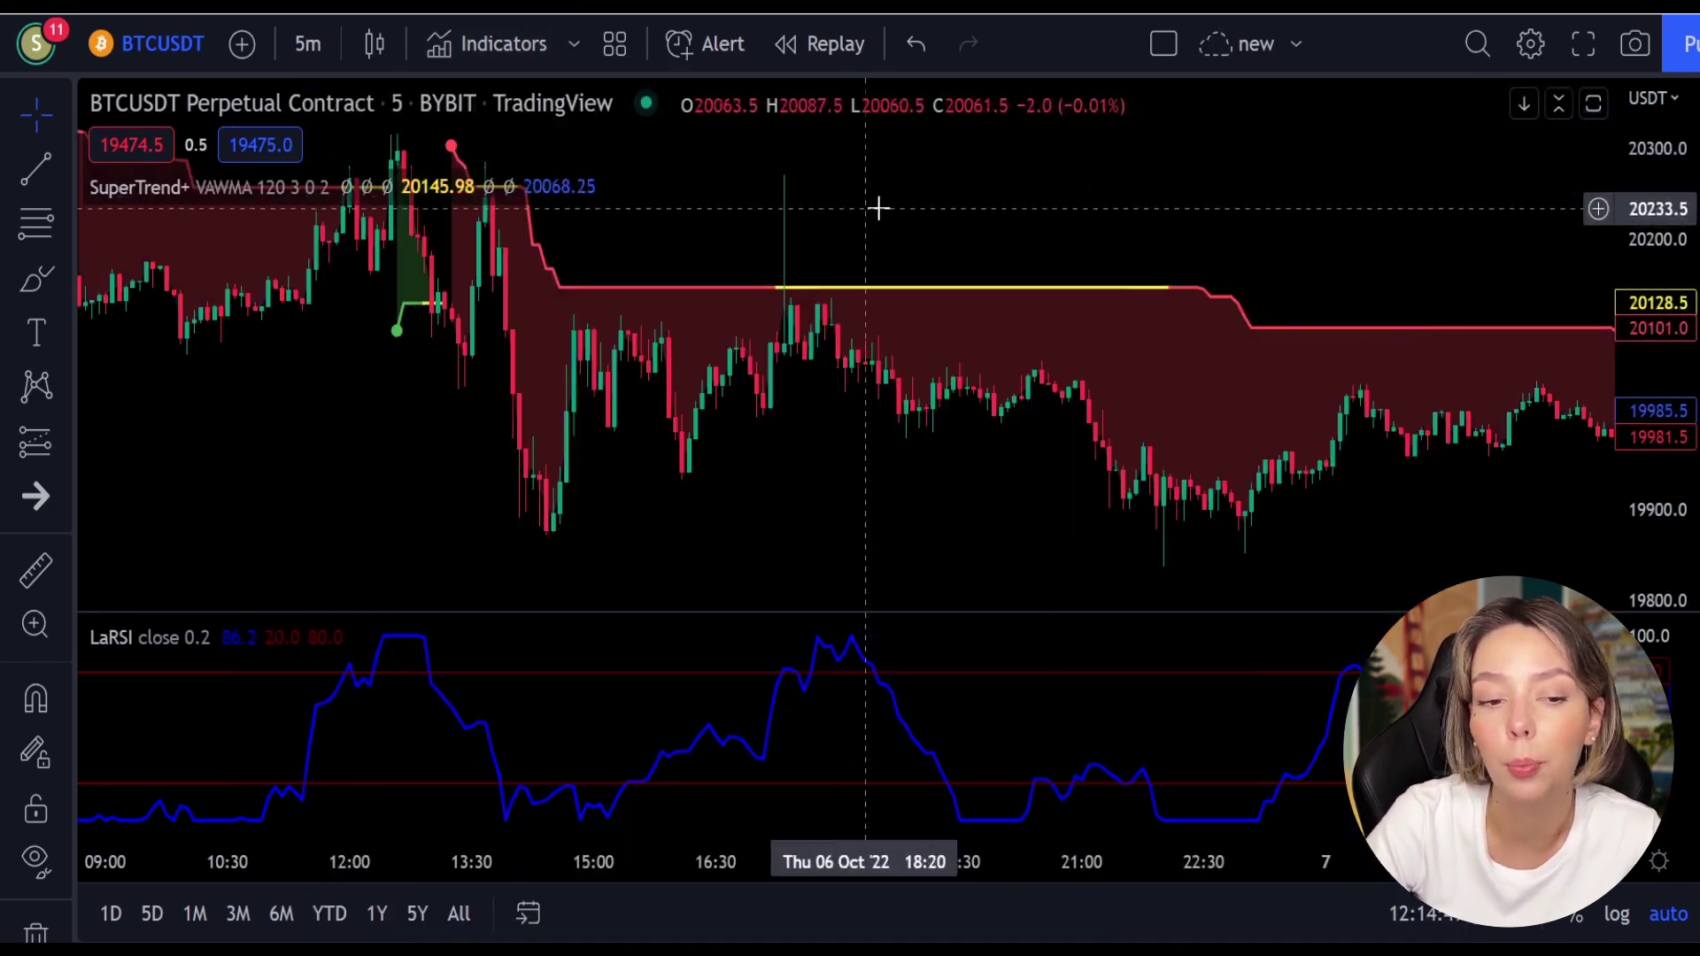
# Step: Pan the chart back to show late 5 October through the morning of 6 October
pyautogui.moveTo(876, 209); pyautogui.dragTo(1254, 359)
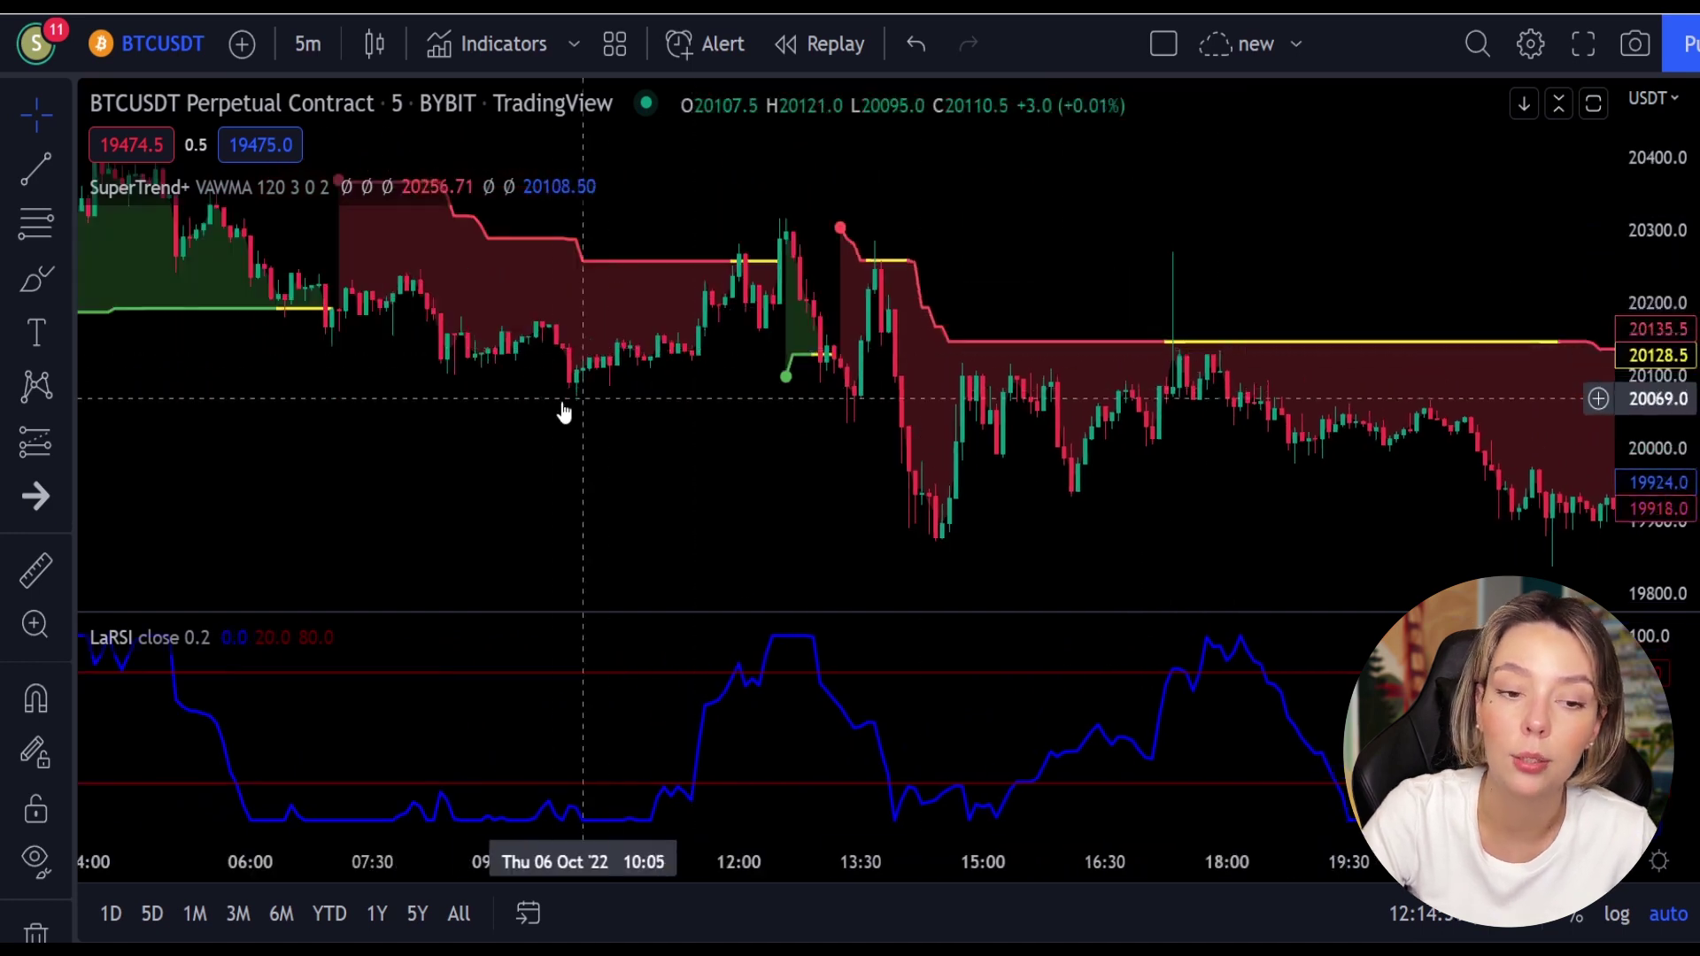
pyautogui.moveTo(546, 399); pyautogui.dragTo(1188, 537)
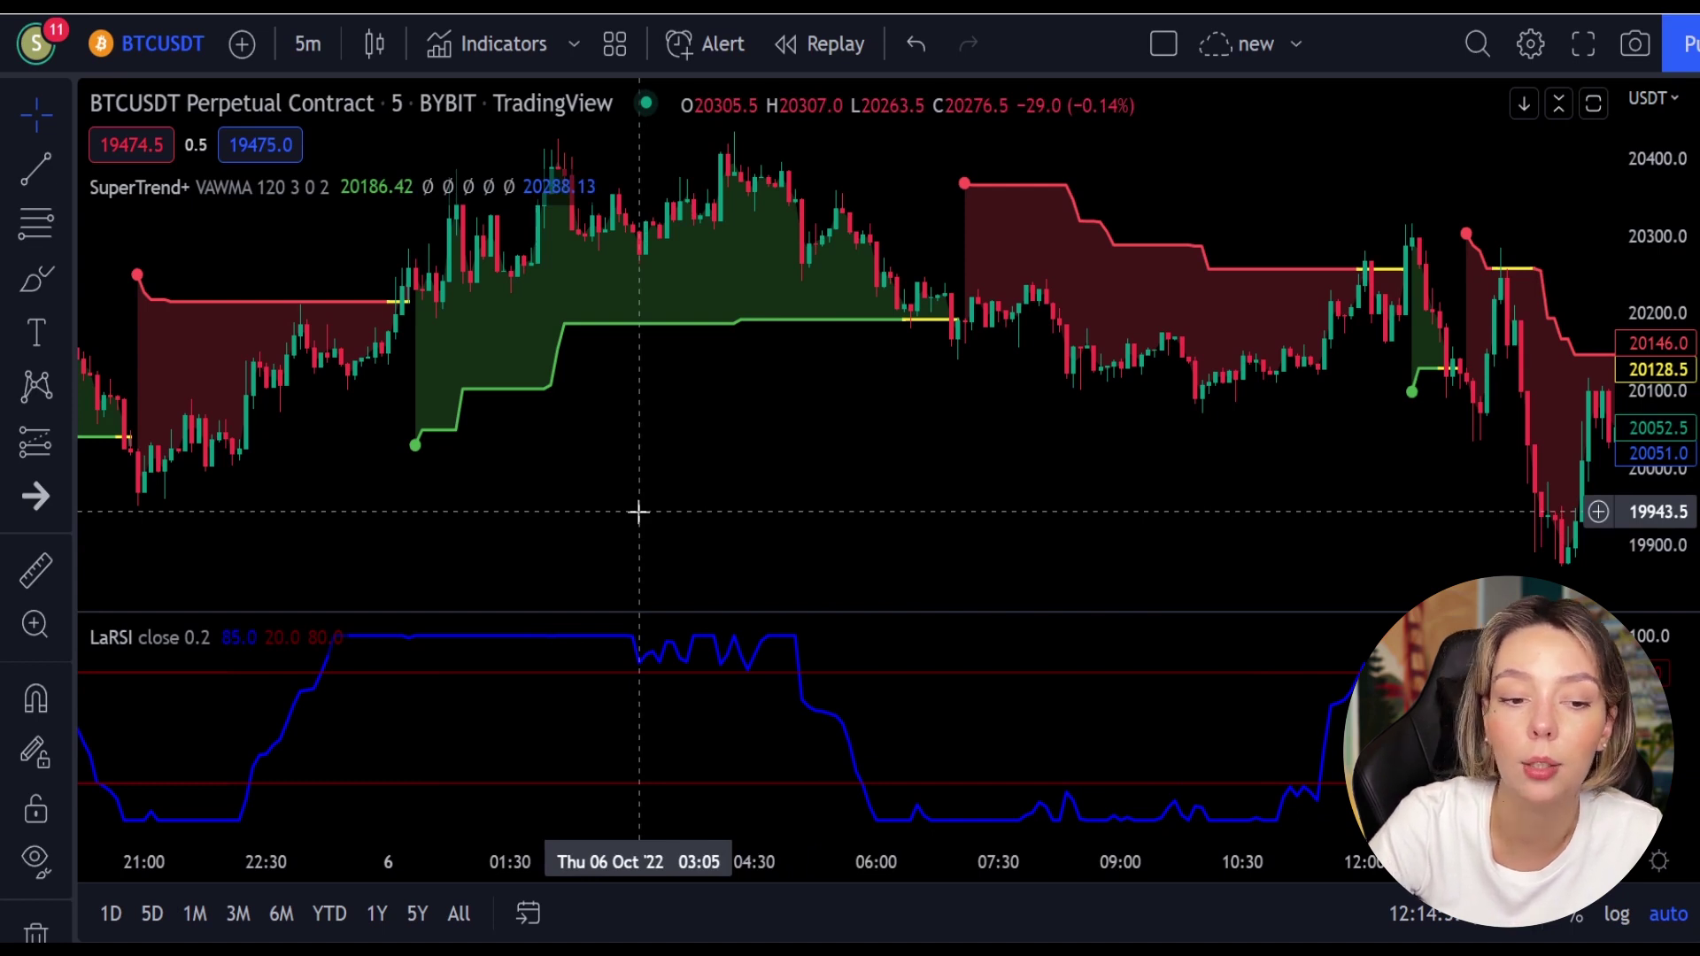
pyautogui.moveTo(638, 512); pyautogui.dragTo(873, 526)
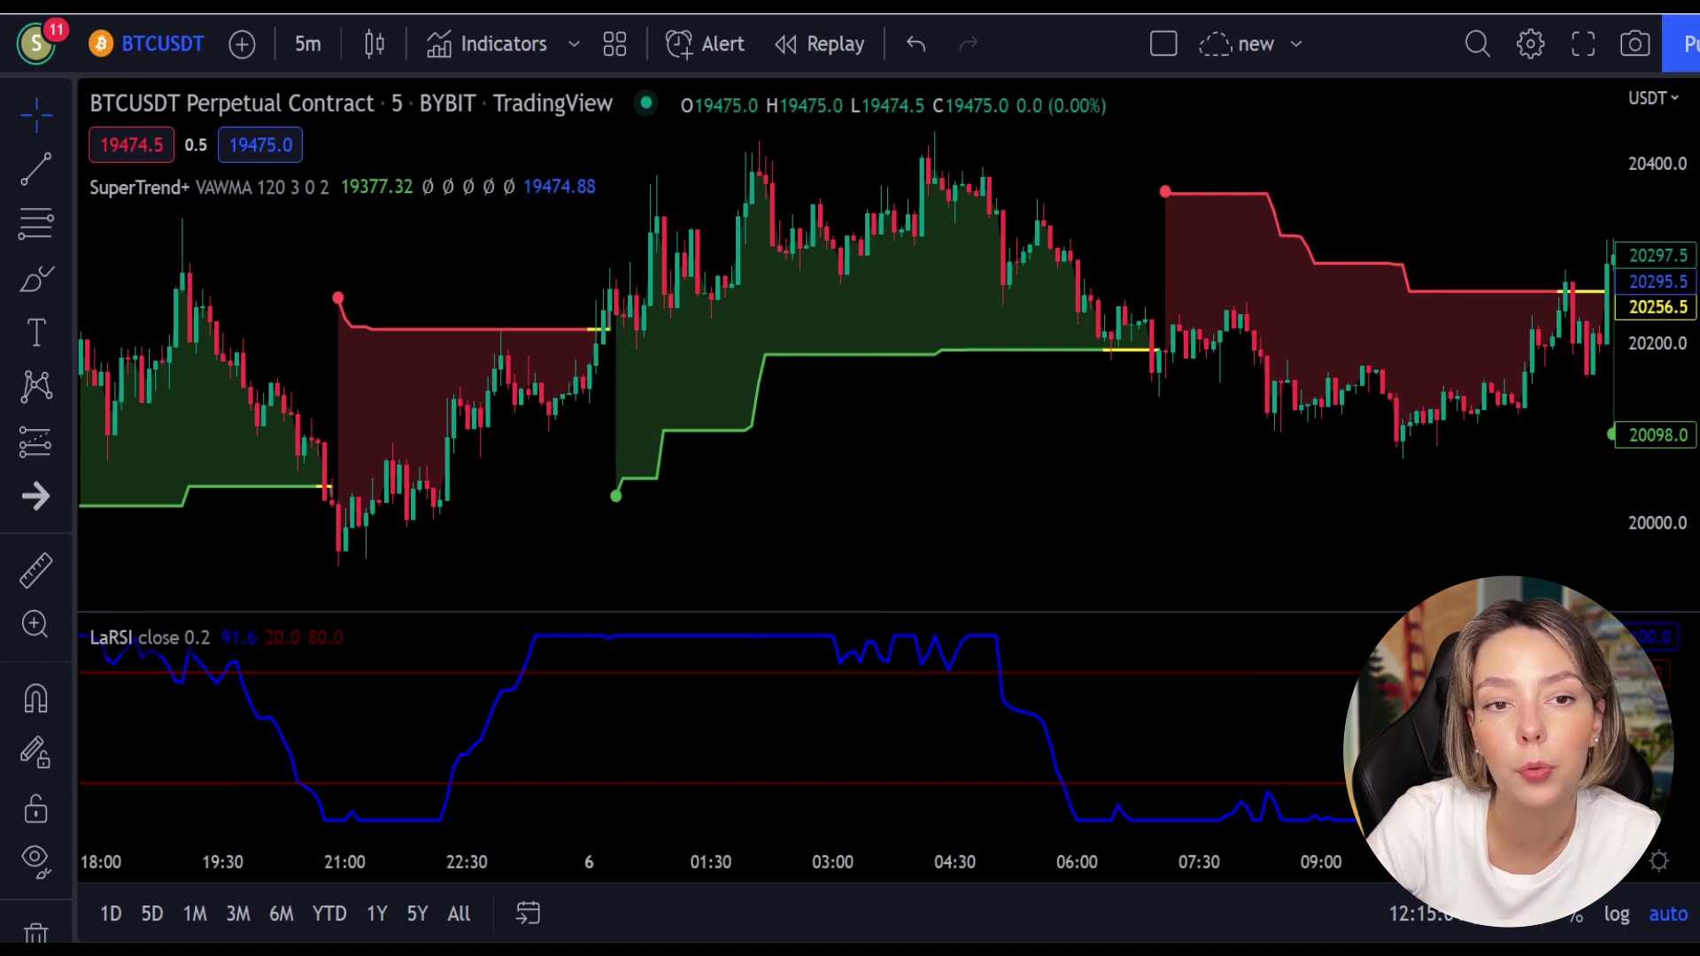
pyautogui.click(470, 44)
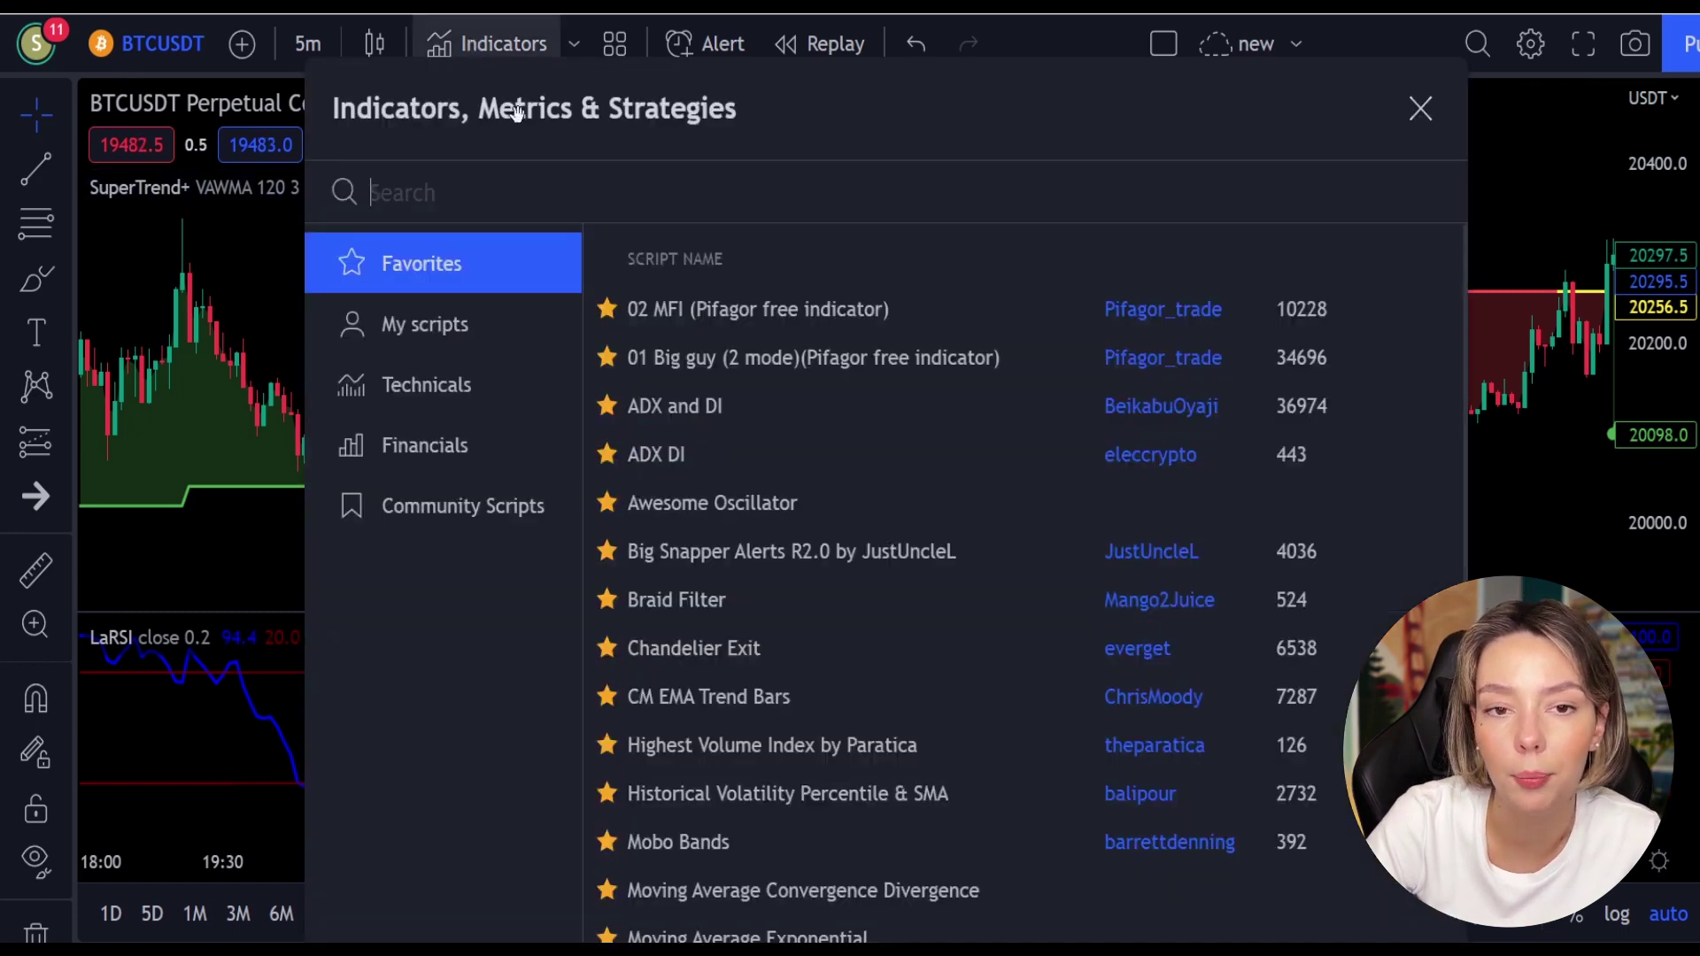
pyautogui.write('waddag')
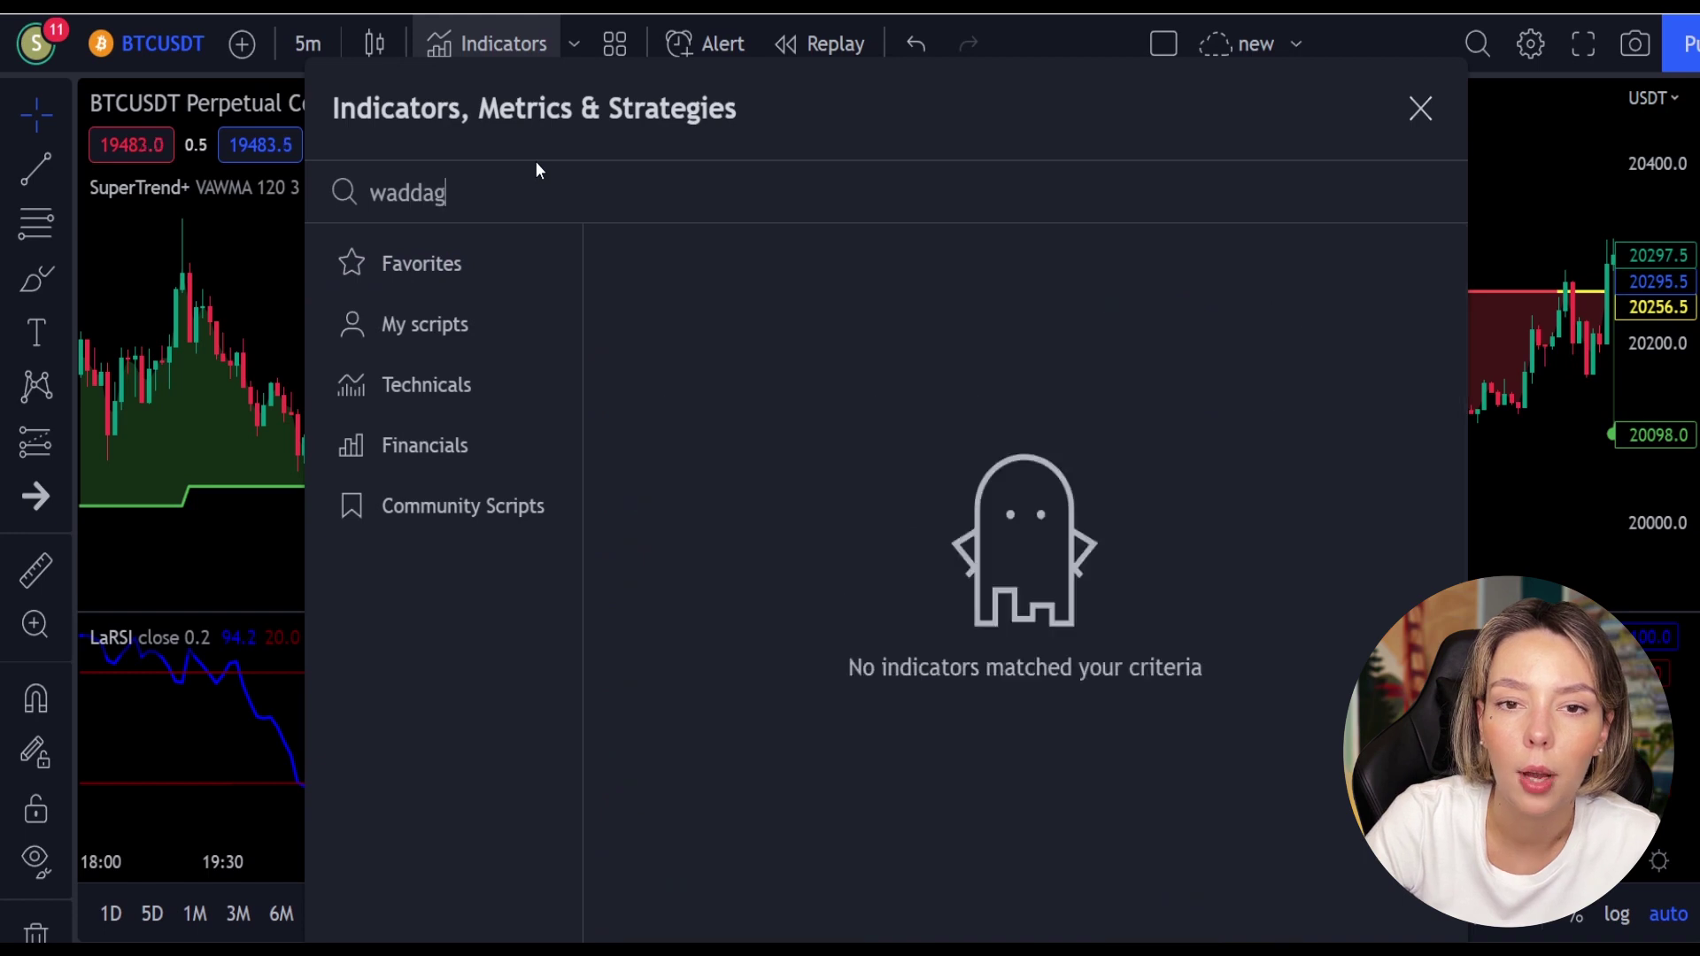
pyautogui.press('BackSpace')
pyautogui.write('h')
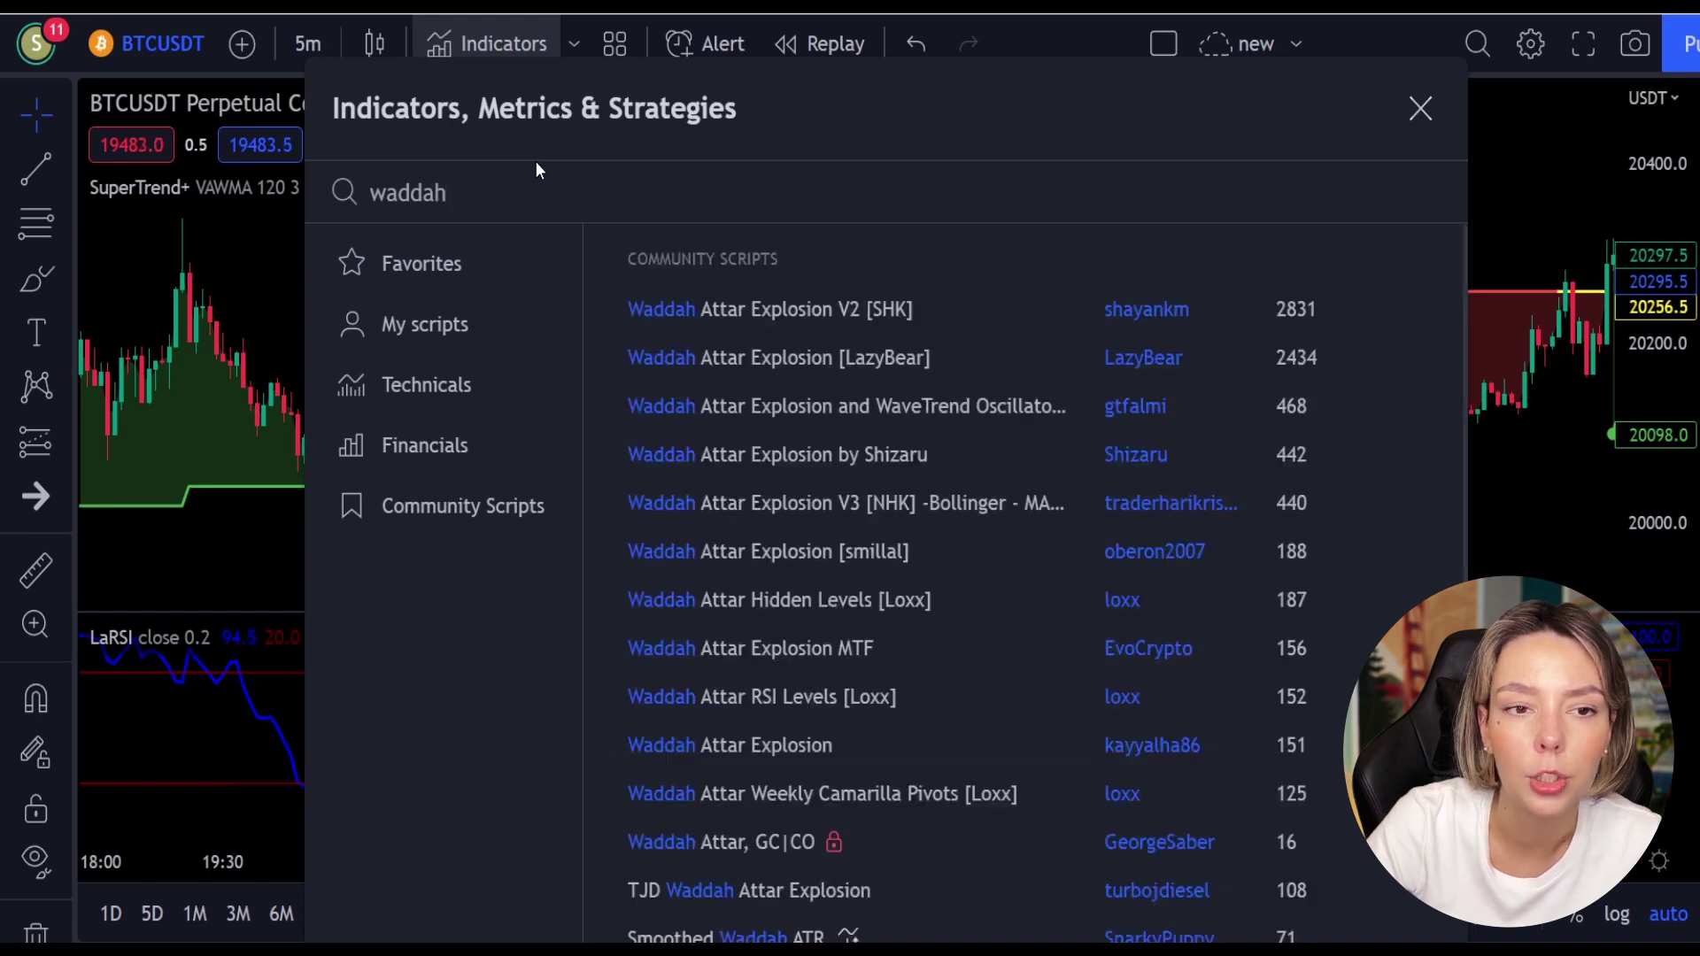
pyautogui.click(793, 304)
pyautogui.click(1421, 109)
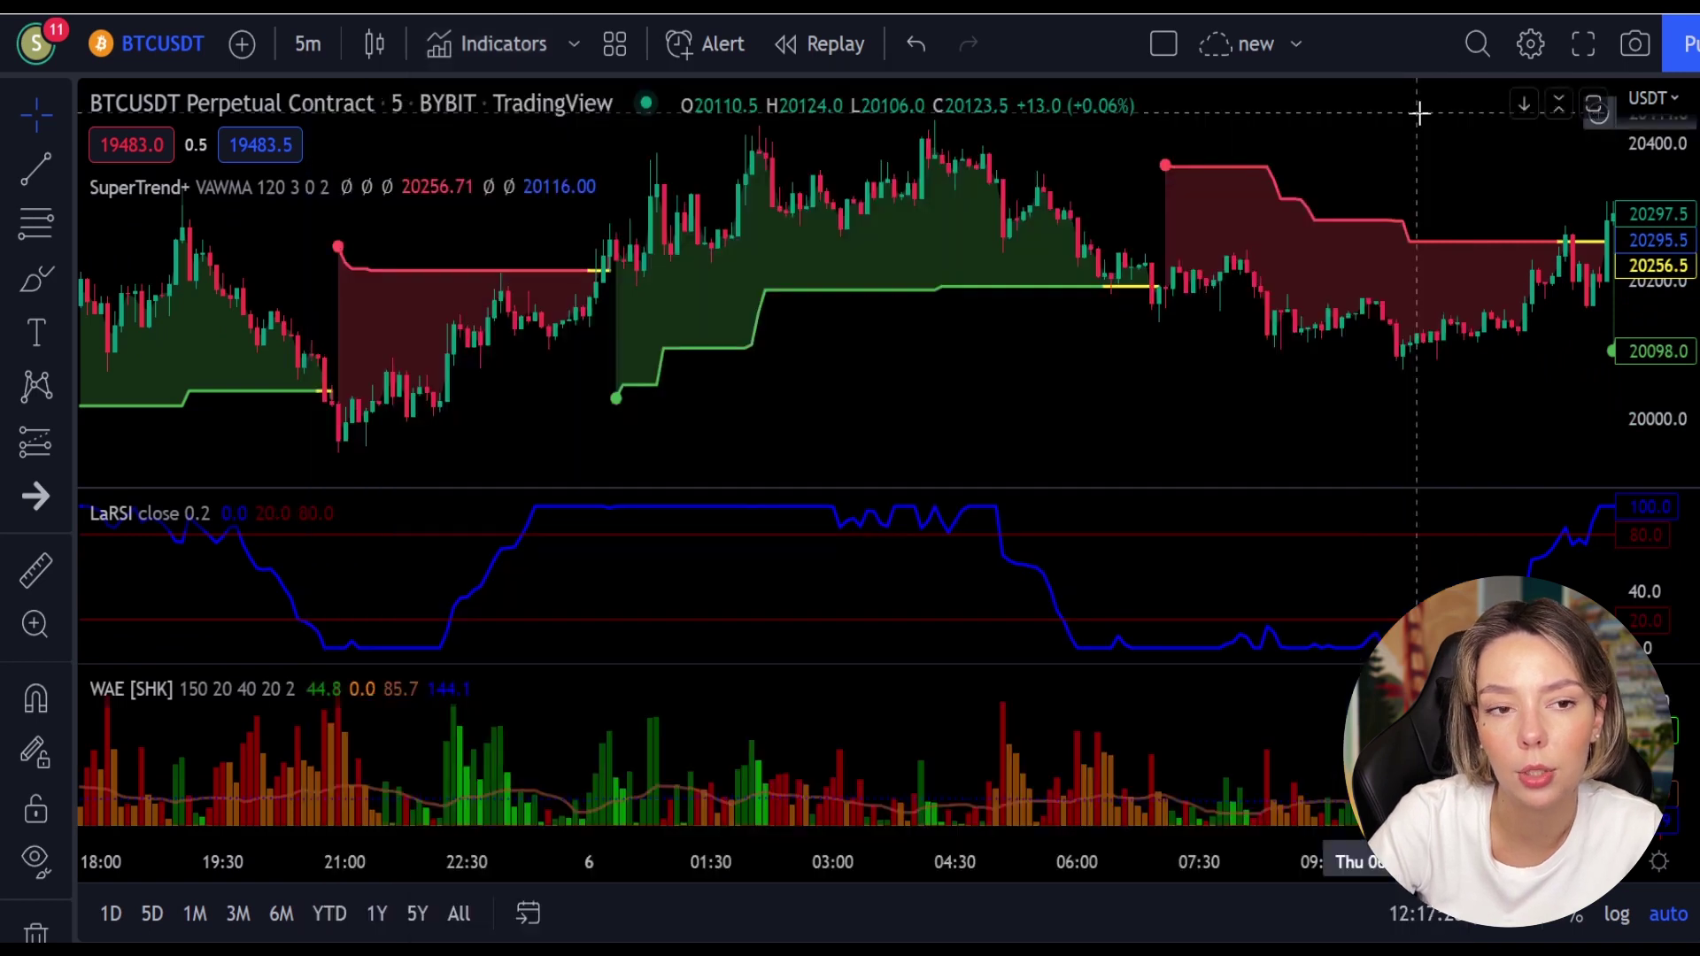
# Step: Raise the SuperTrend+ Multiplier input from 3 to 4
pyautogui.moveTo(342, 191)
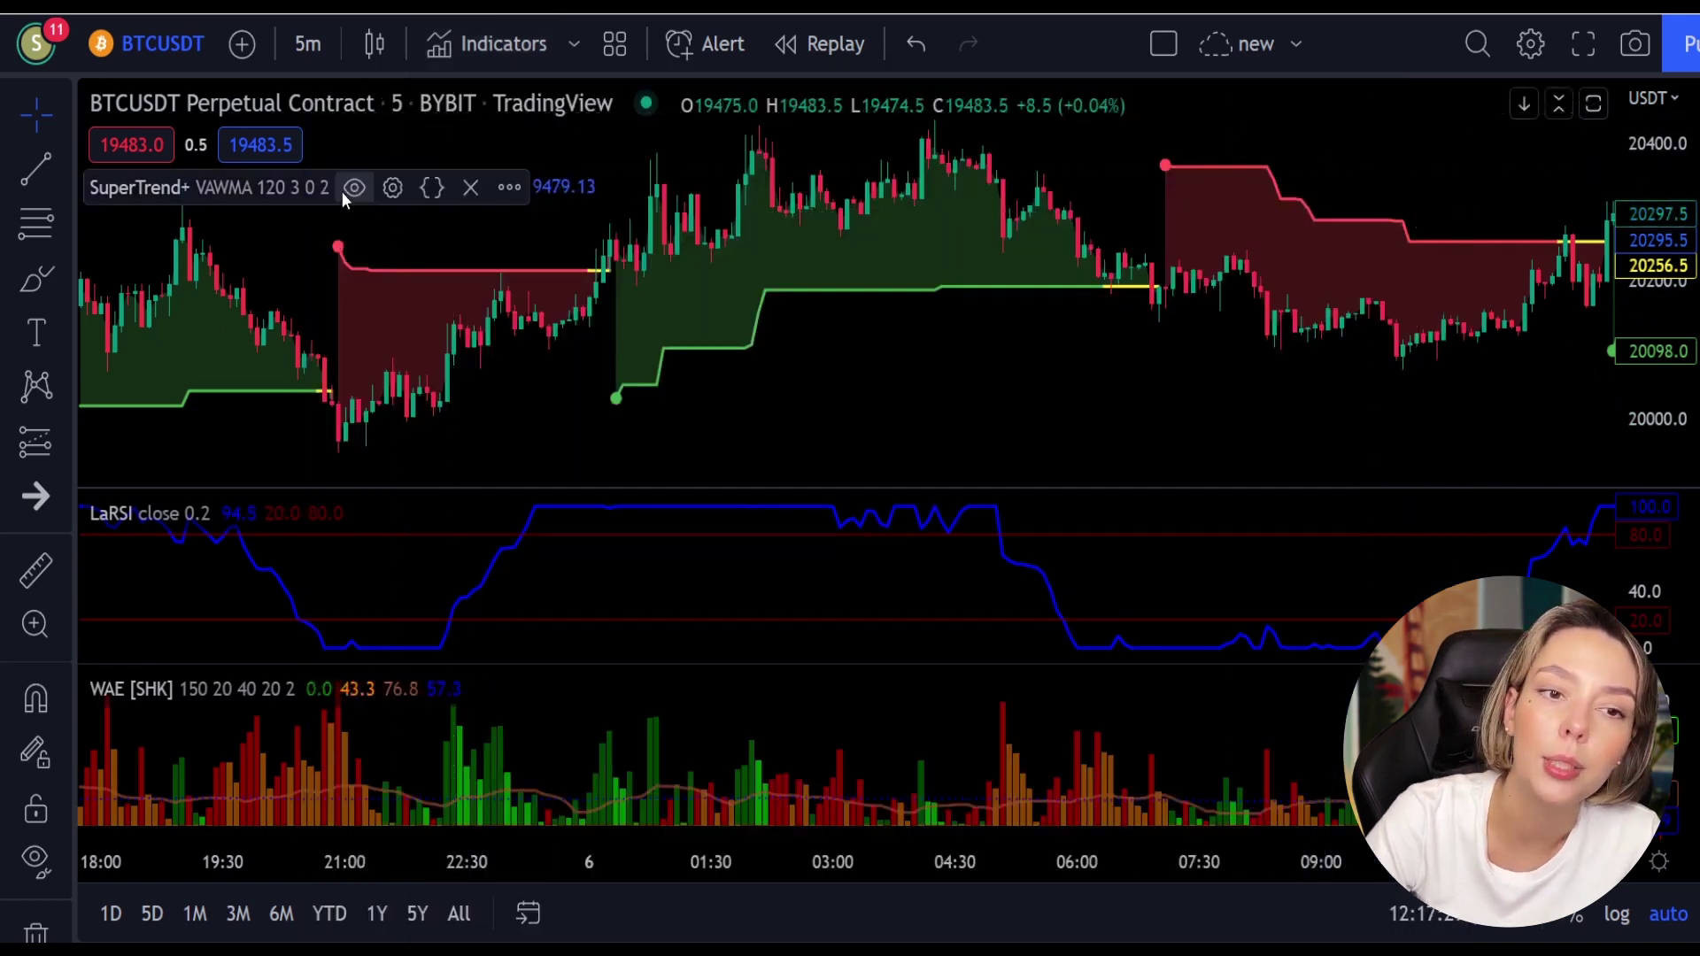
pyautogui.click(393, 188)
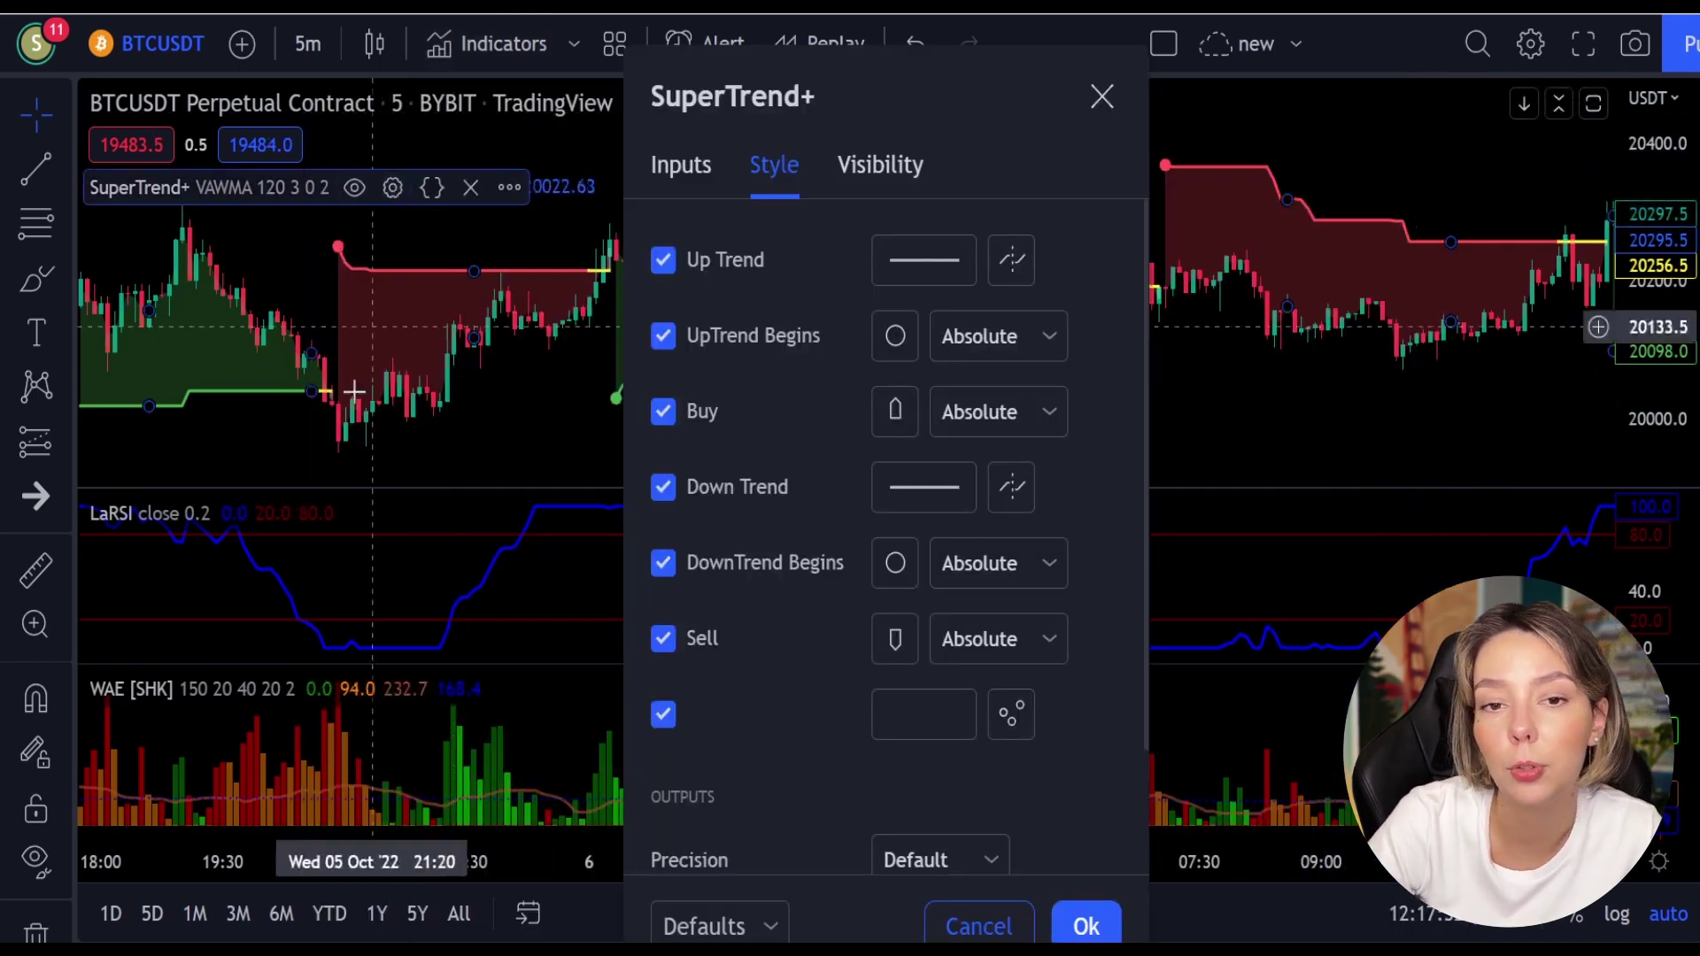
pyautogui.click(686, 169)
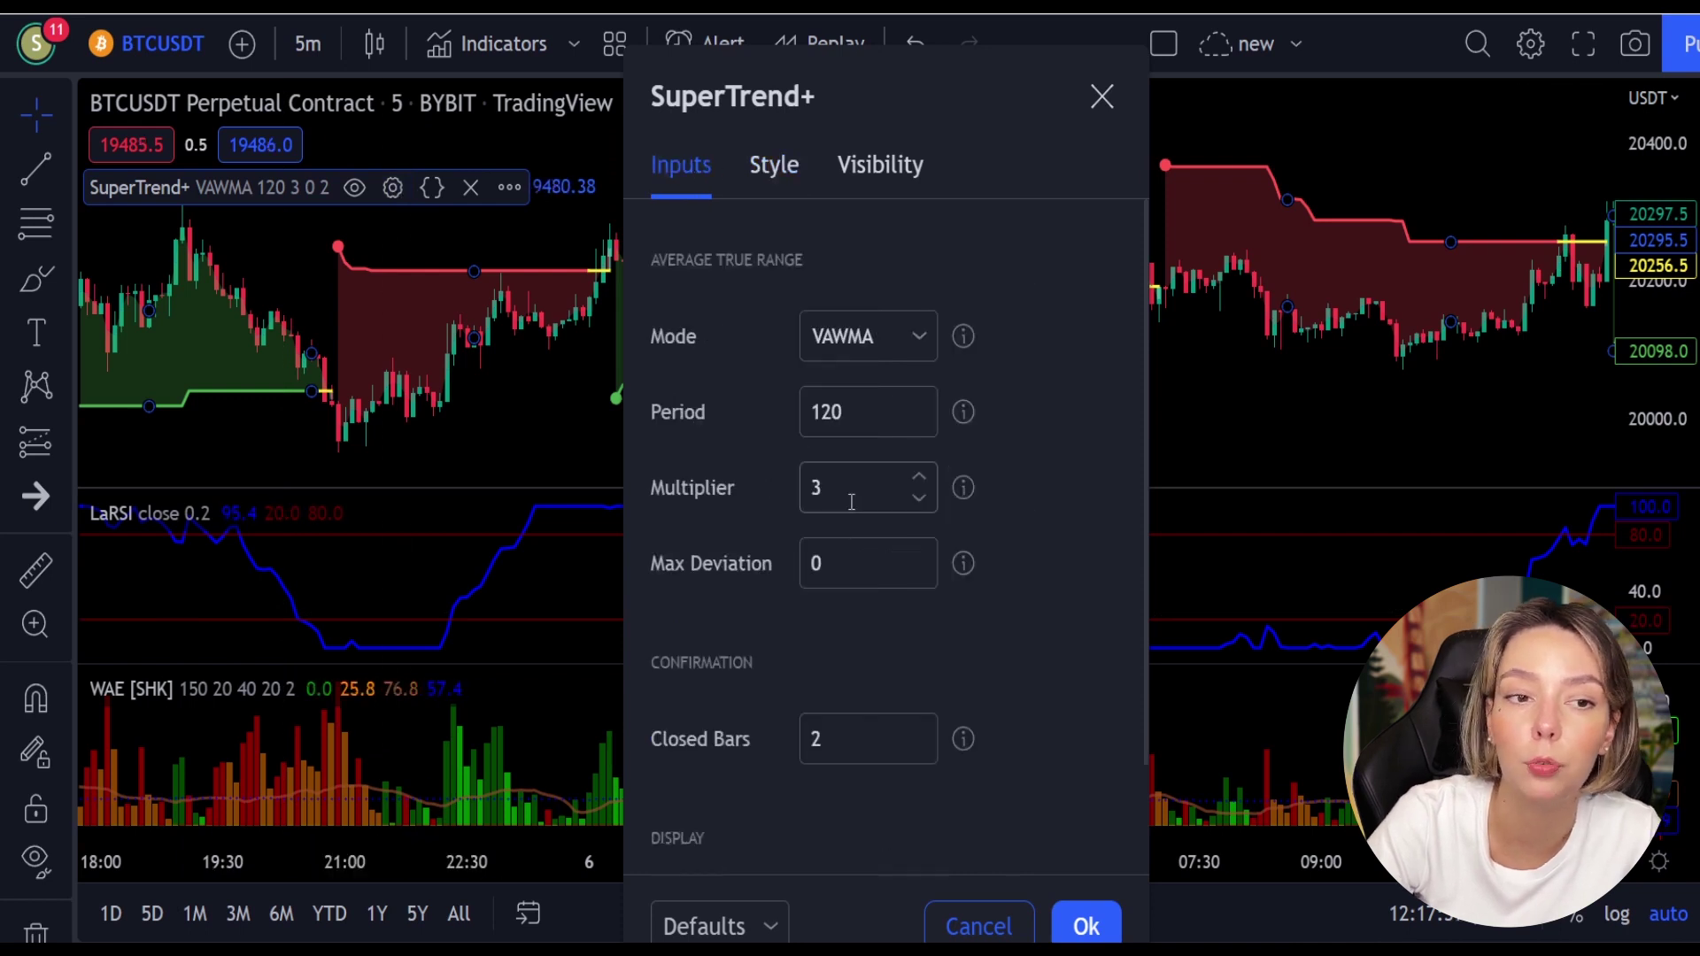
pyautogui.click(924, 477)
pyautogui.click(925, 476)
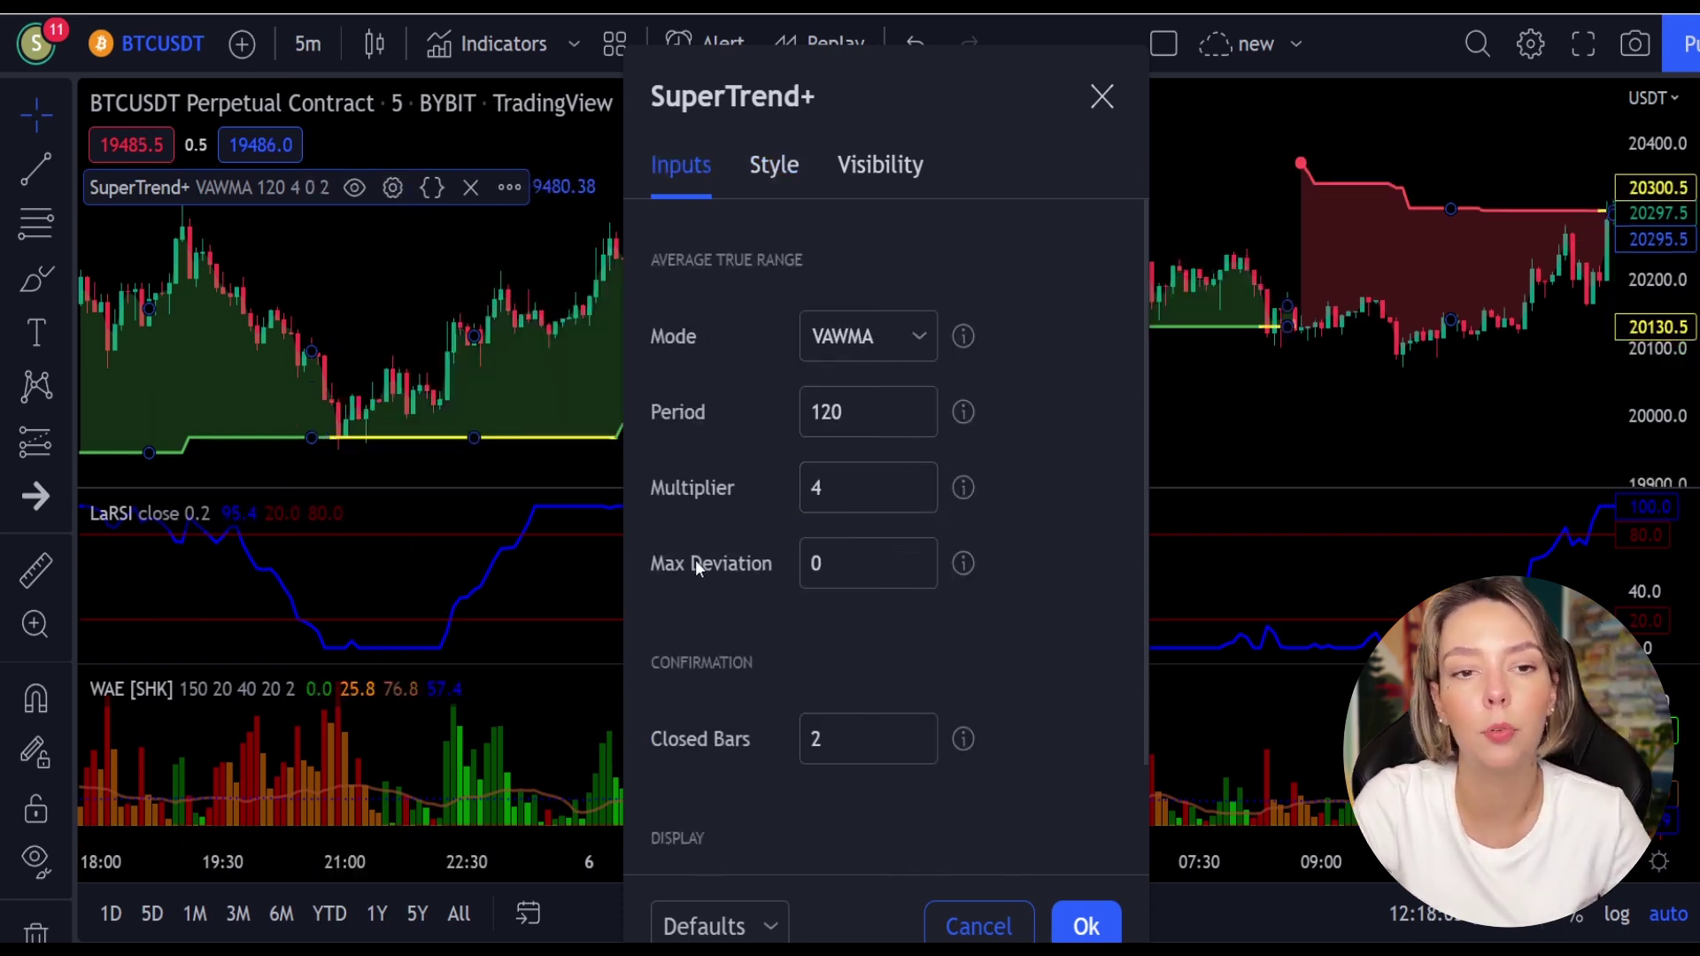
pyautogui.press('Return')
# Step: In WAE Style, hide DeadZoneLine and make ExplosionLine white at 100% opacity
pyautogui.click(356, 692)
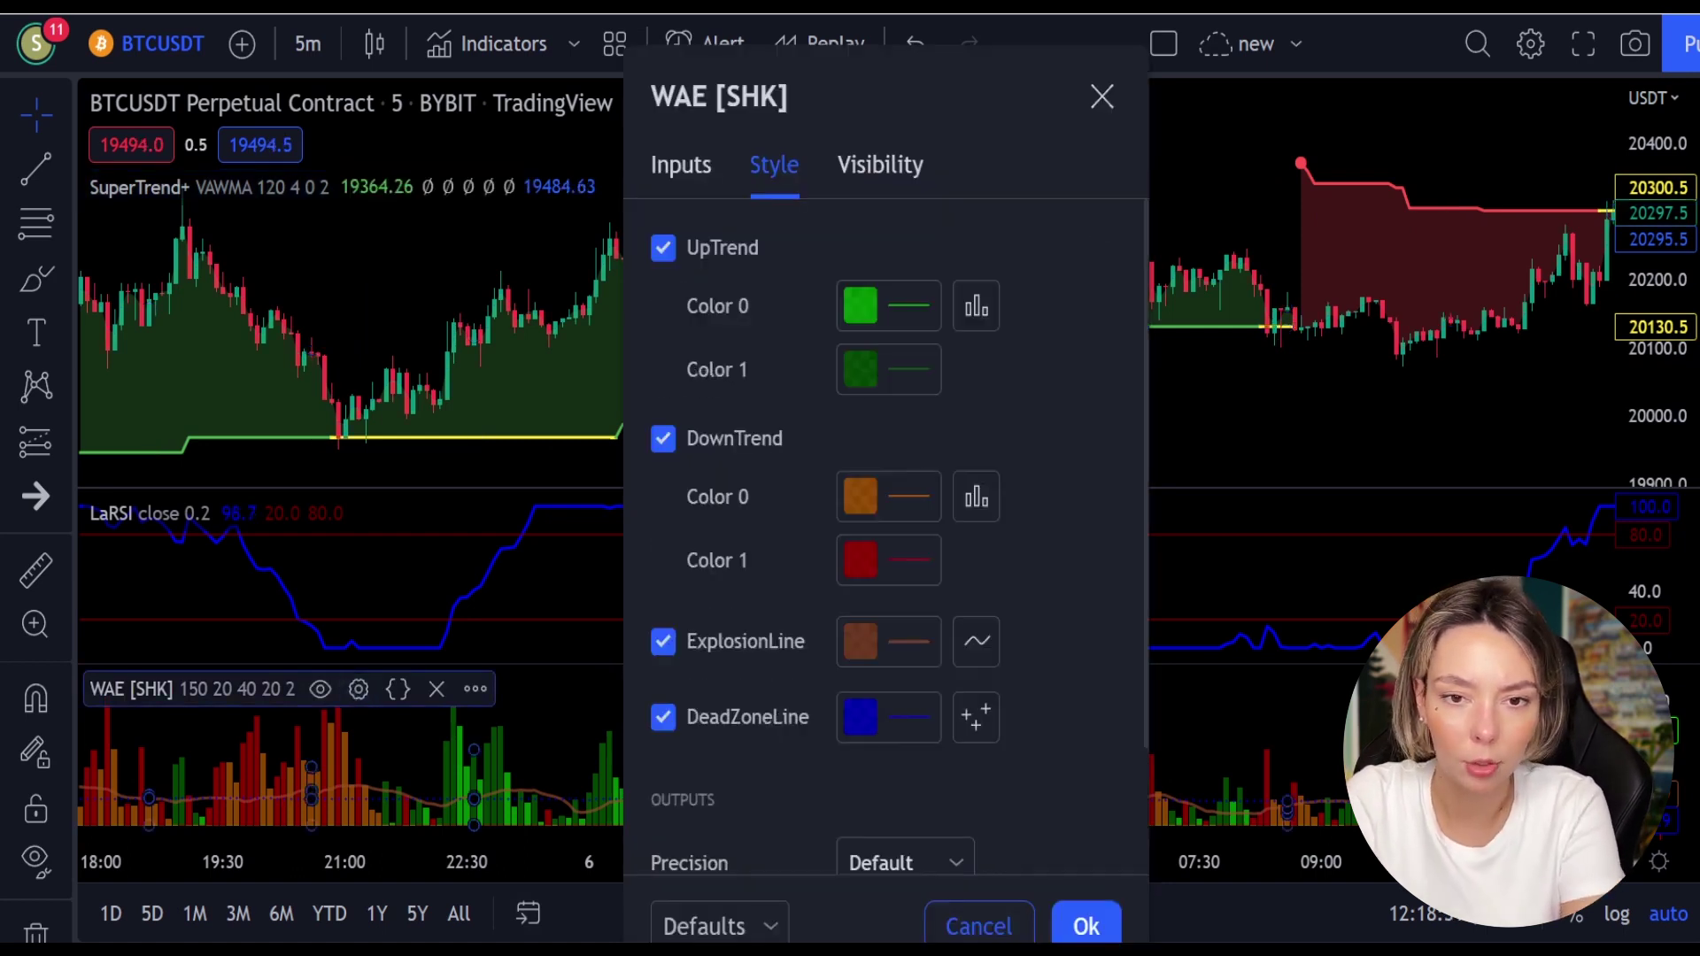
pyautogui.scroll(-1, 668, 650)
pyautogui.click(668, 650)
pyautogui.click(878, 574)
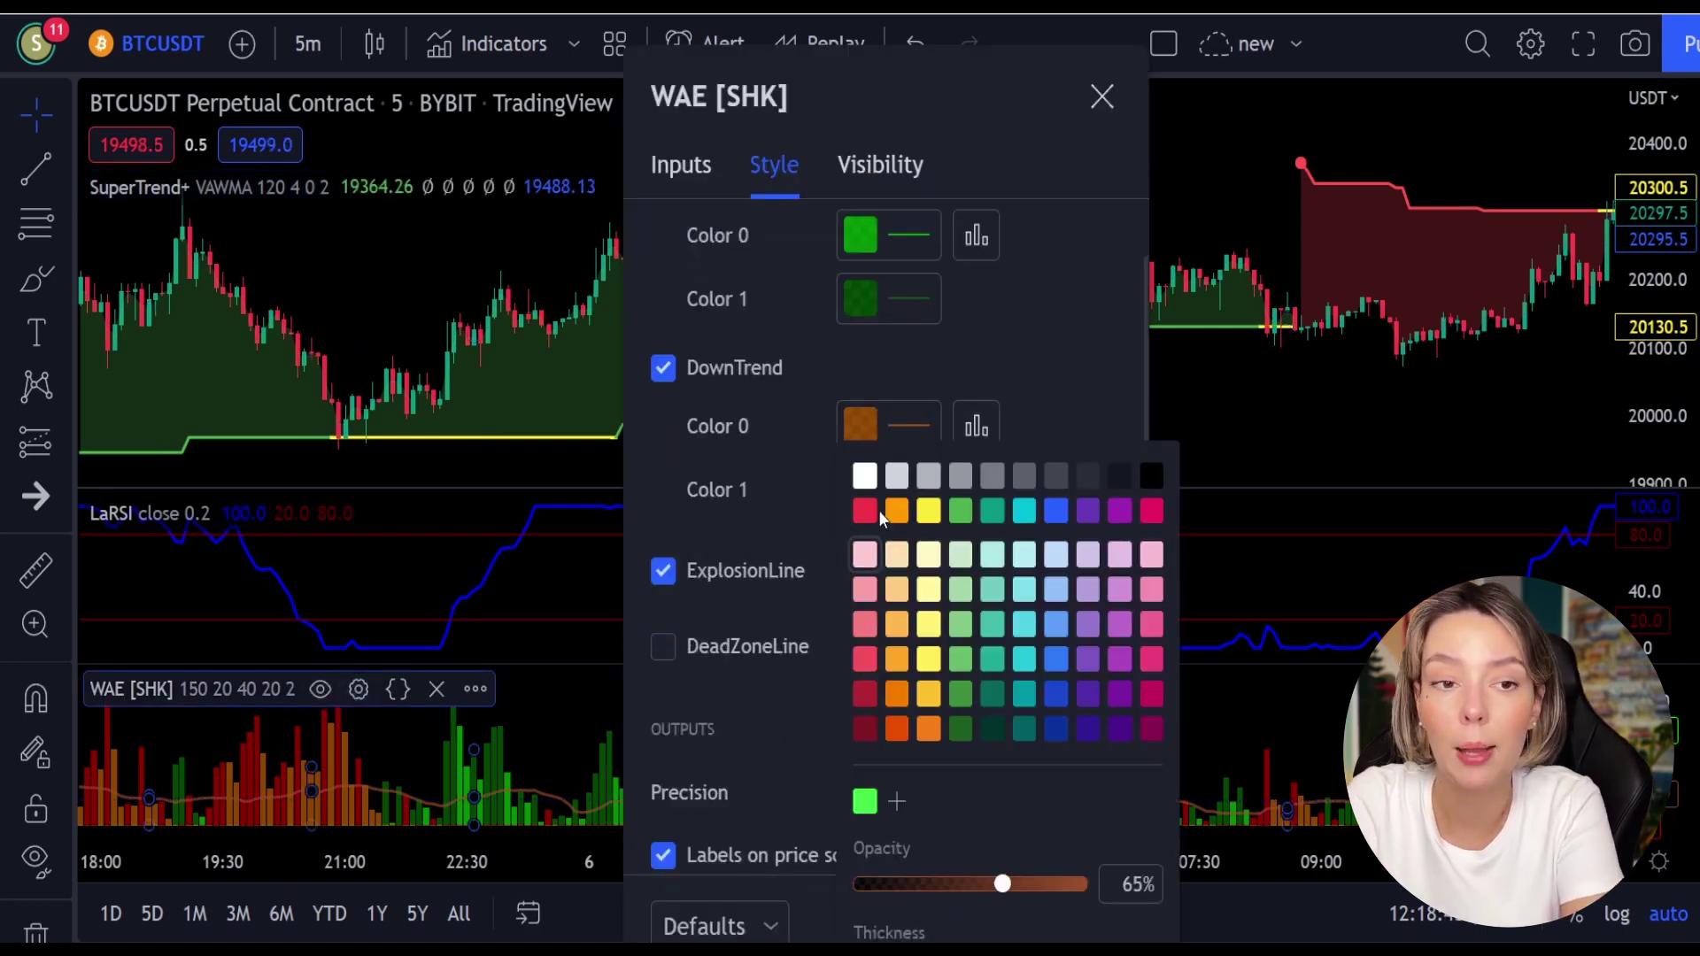
pyautogui.click(865, 478)
pyautogui.moveTo(1003, 885); pyautogui.dragTo(1107, 892)
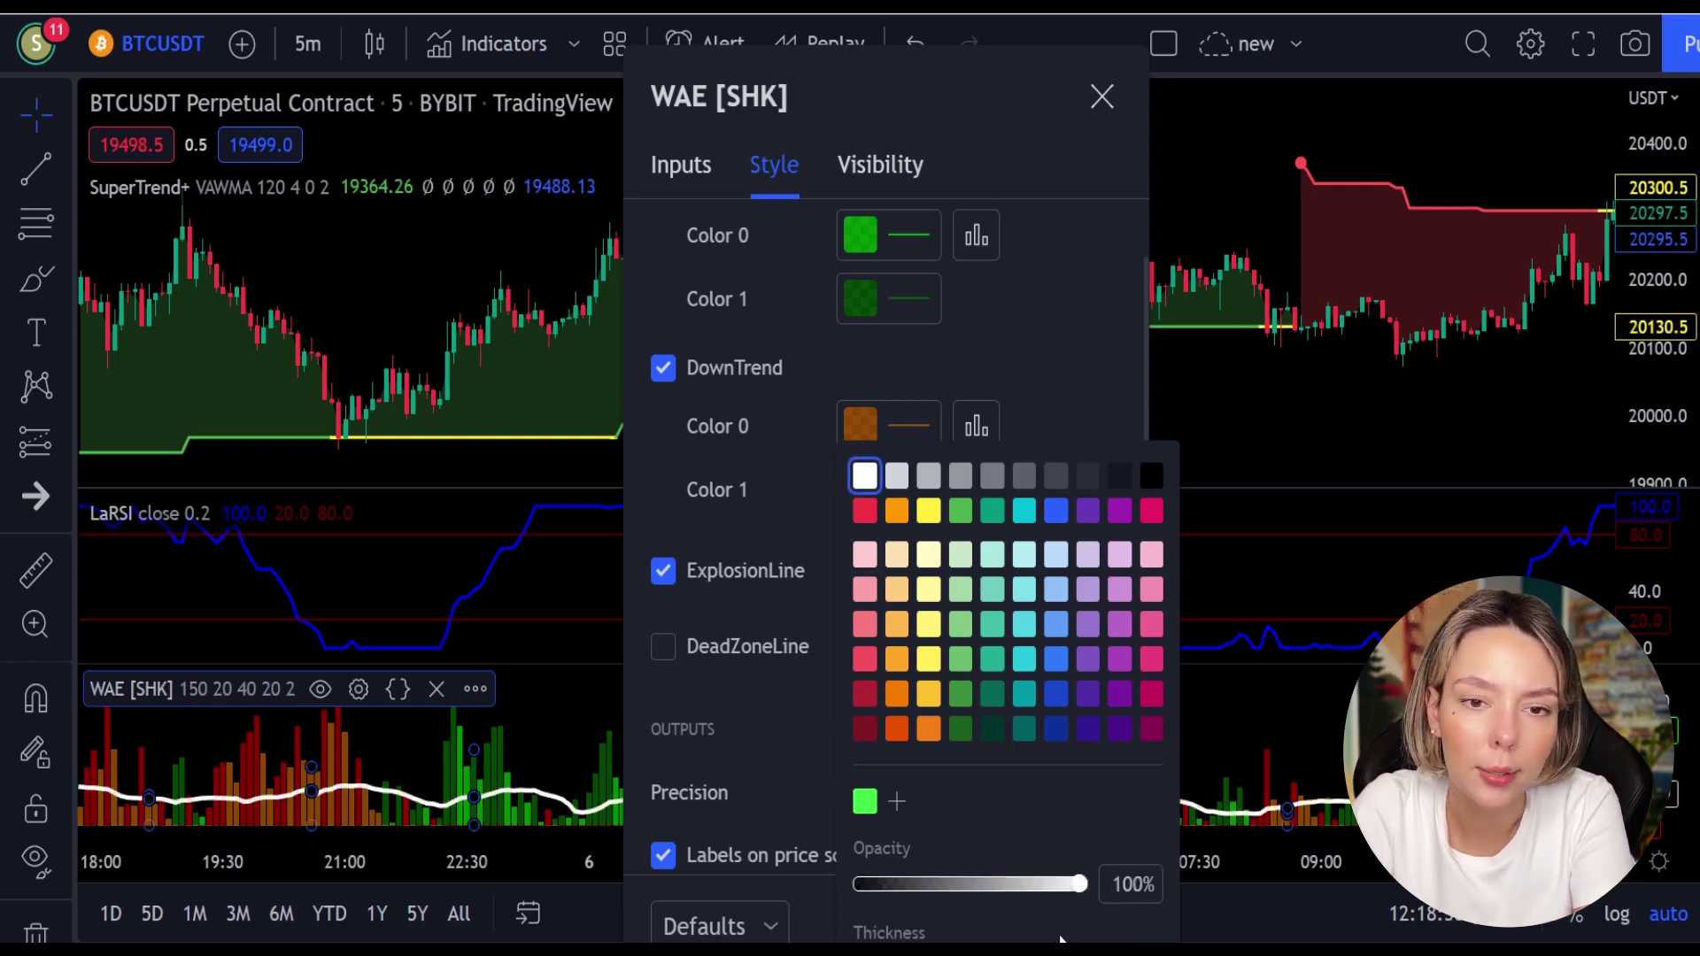
pyautogui.click(809, 756)
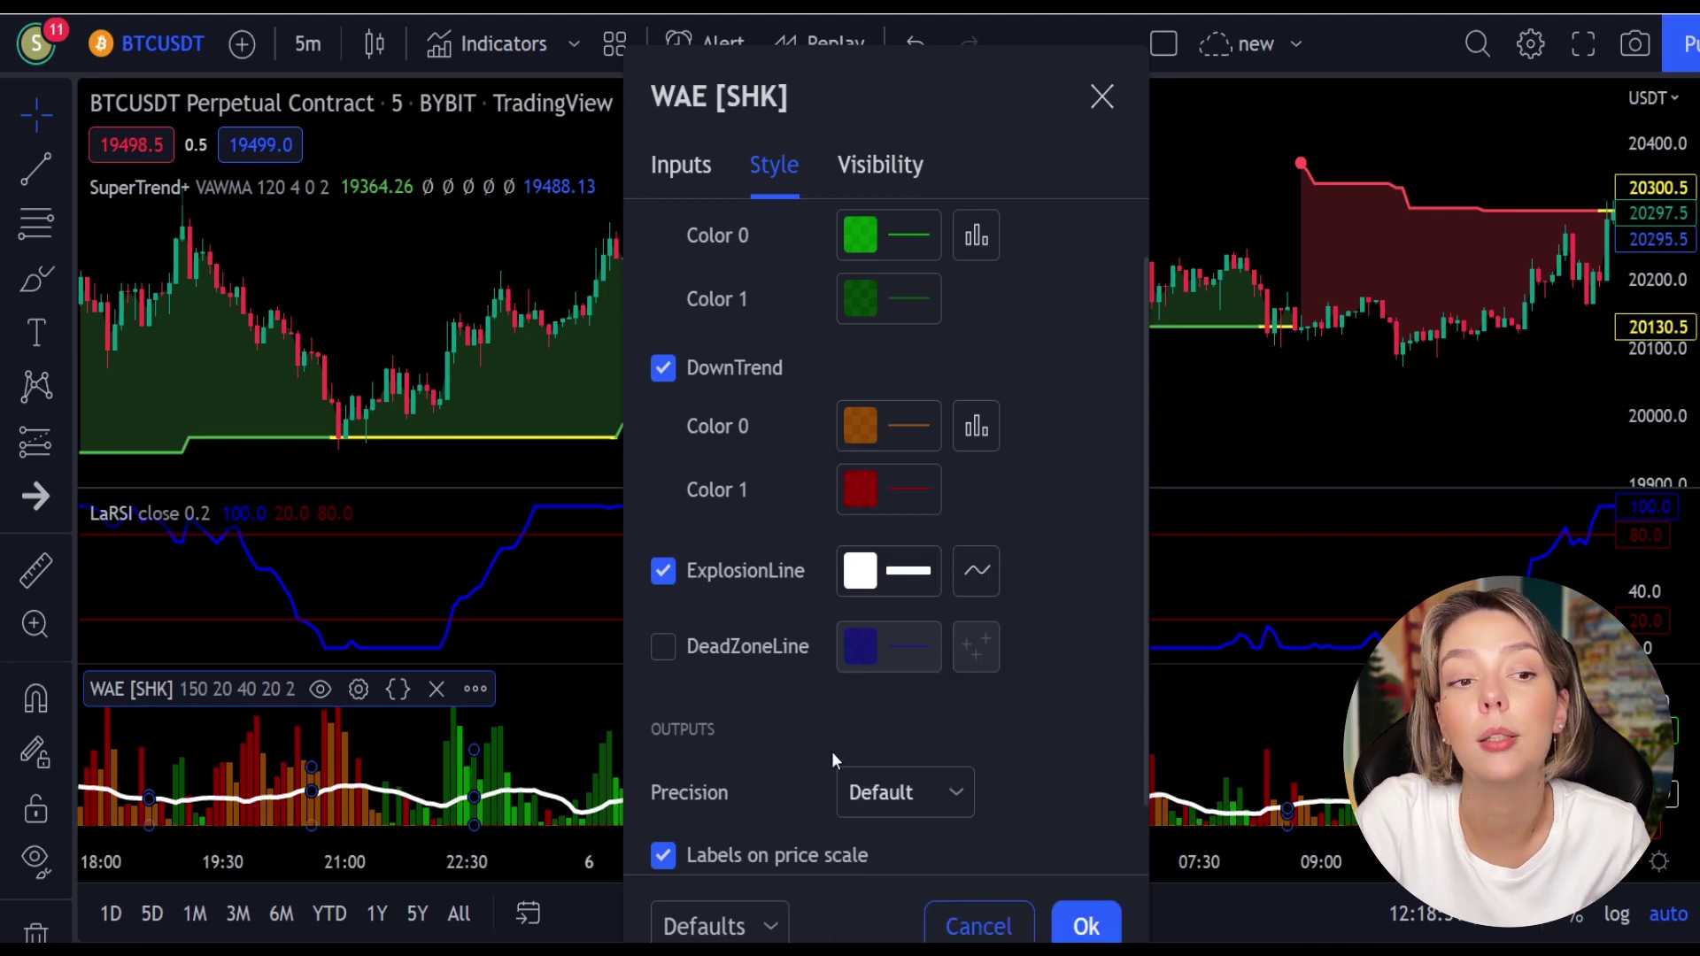
pyautogui.click(1098, 931)
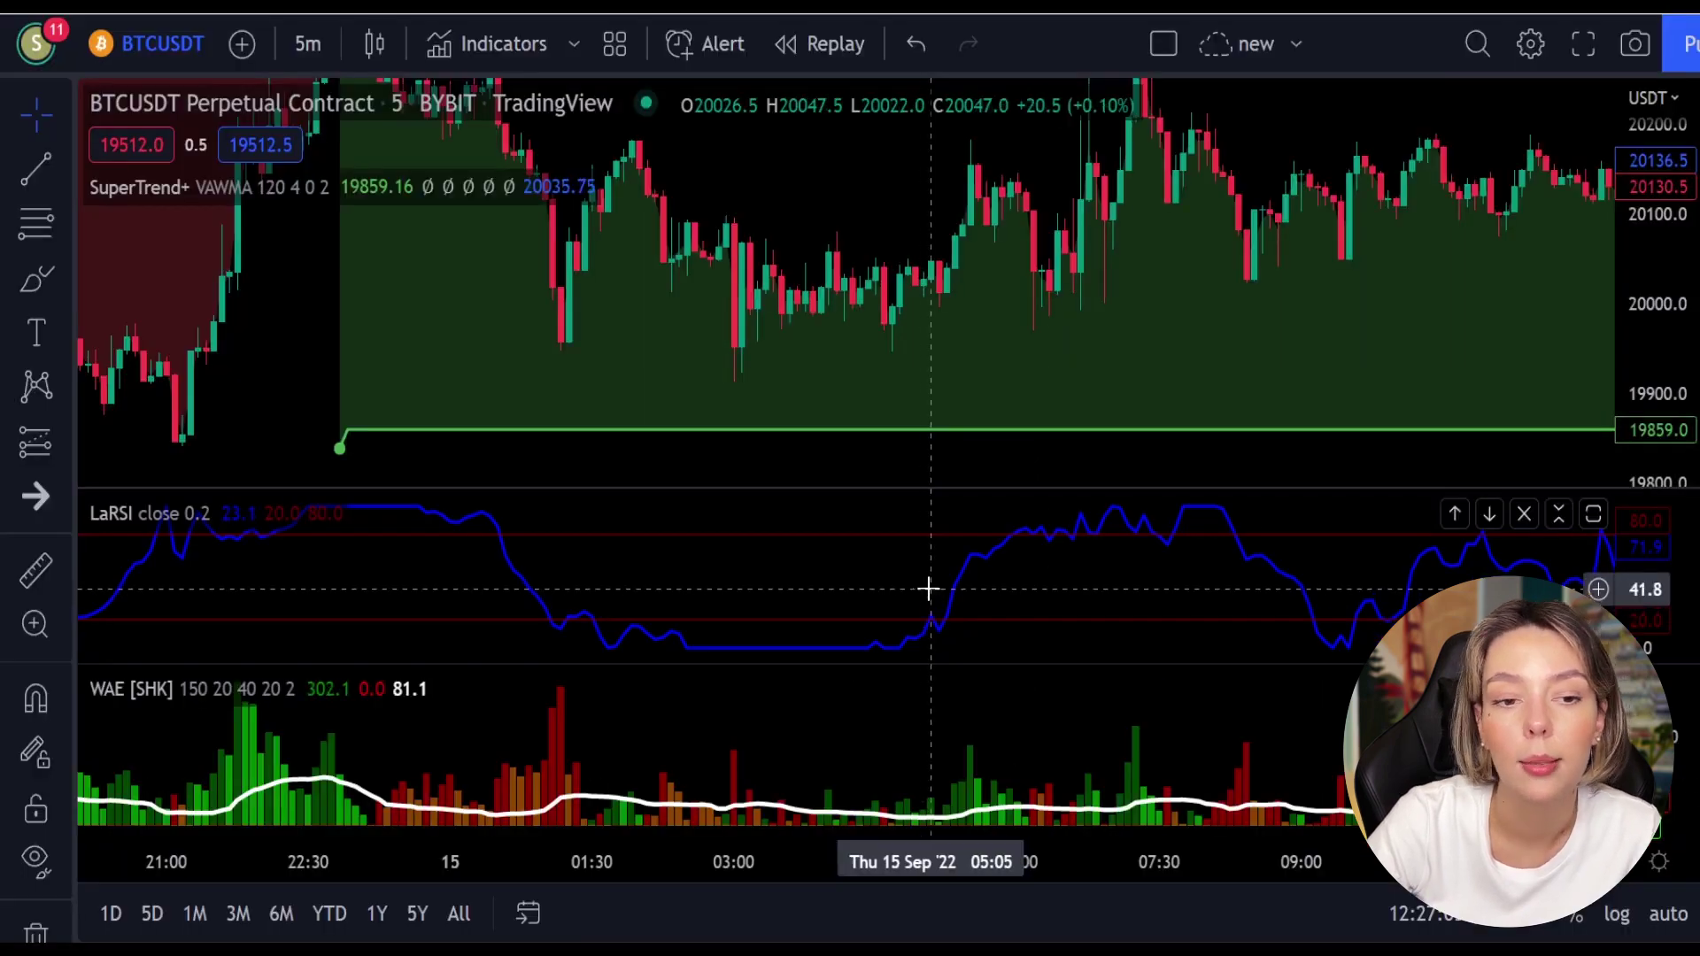
# Step: Bring the 15 Sep 2022 bars into view on the BTCUSDT chart
pyautogui.moveTo(941, 766)
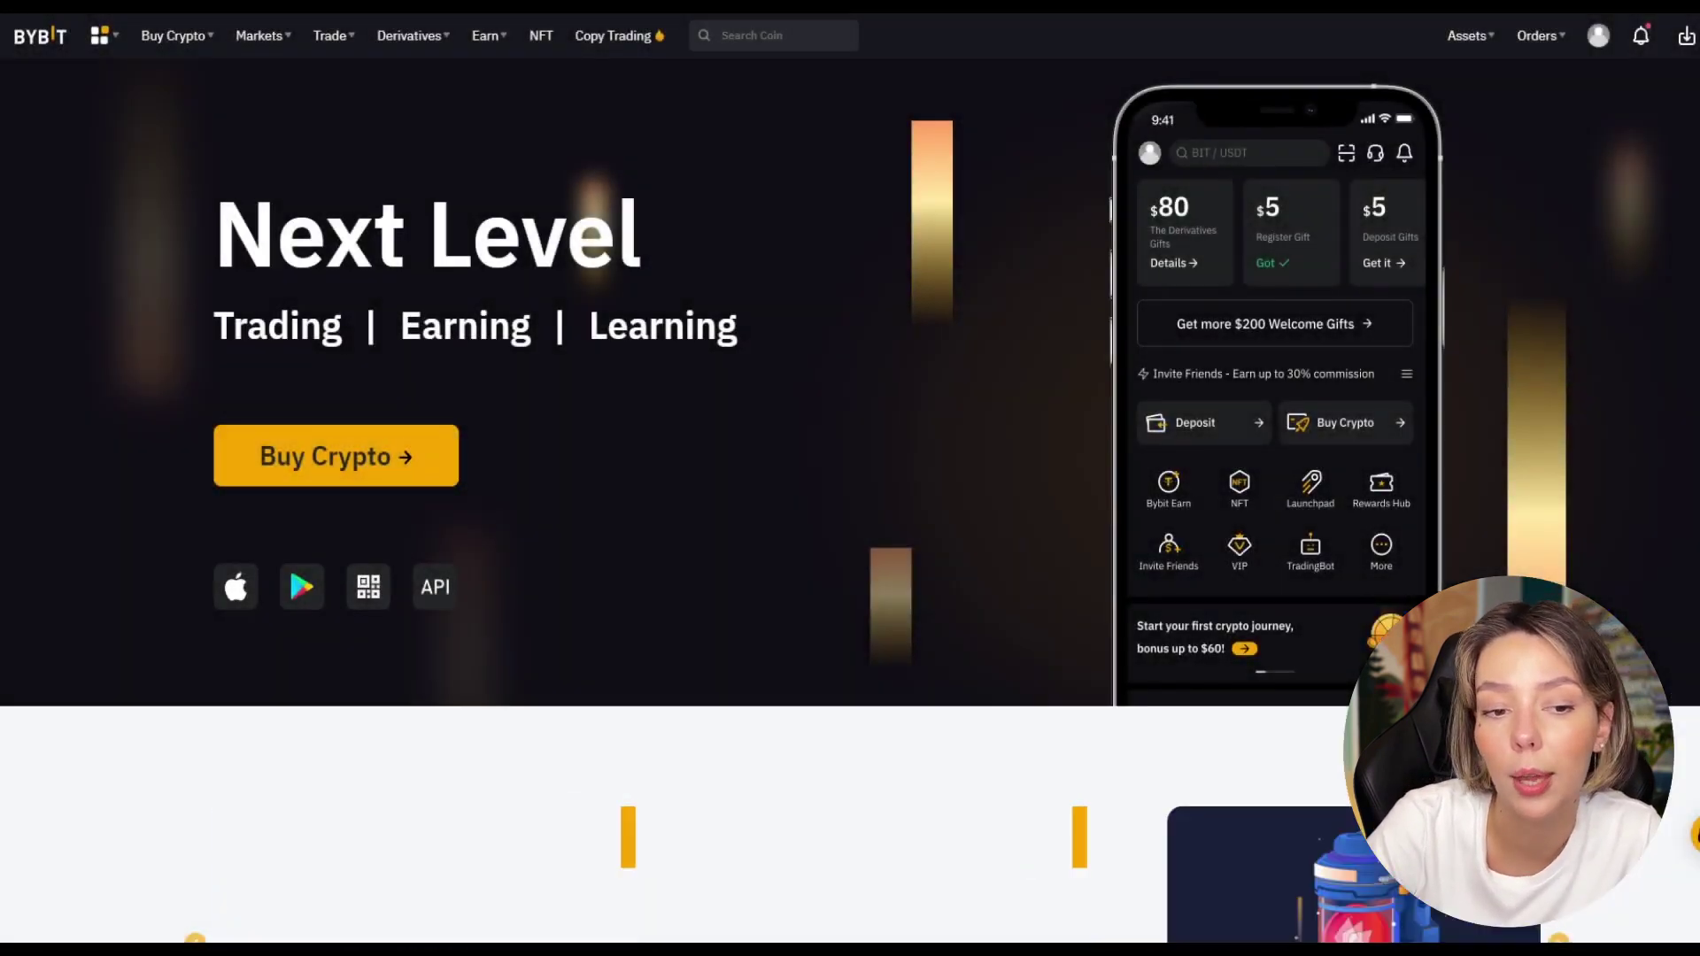
# Step: Scroll the Bybit homepage and open the BTCUSDT perpetual trading page
pyautogui.scroll(-6, 955, 248)
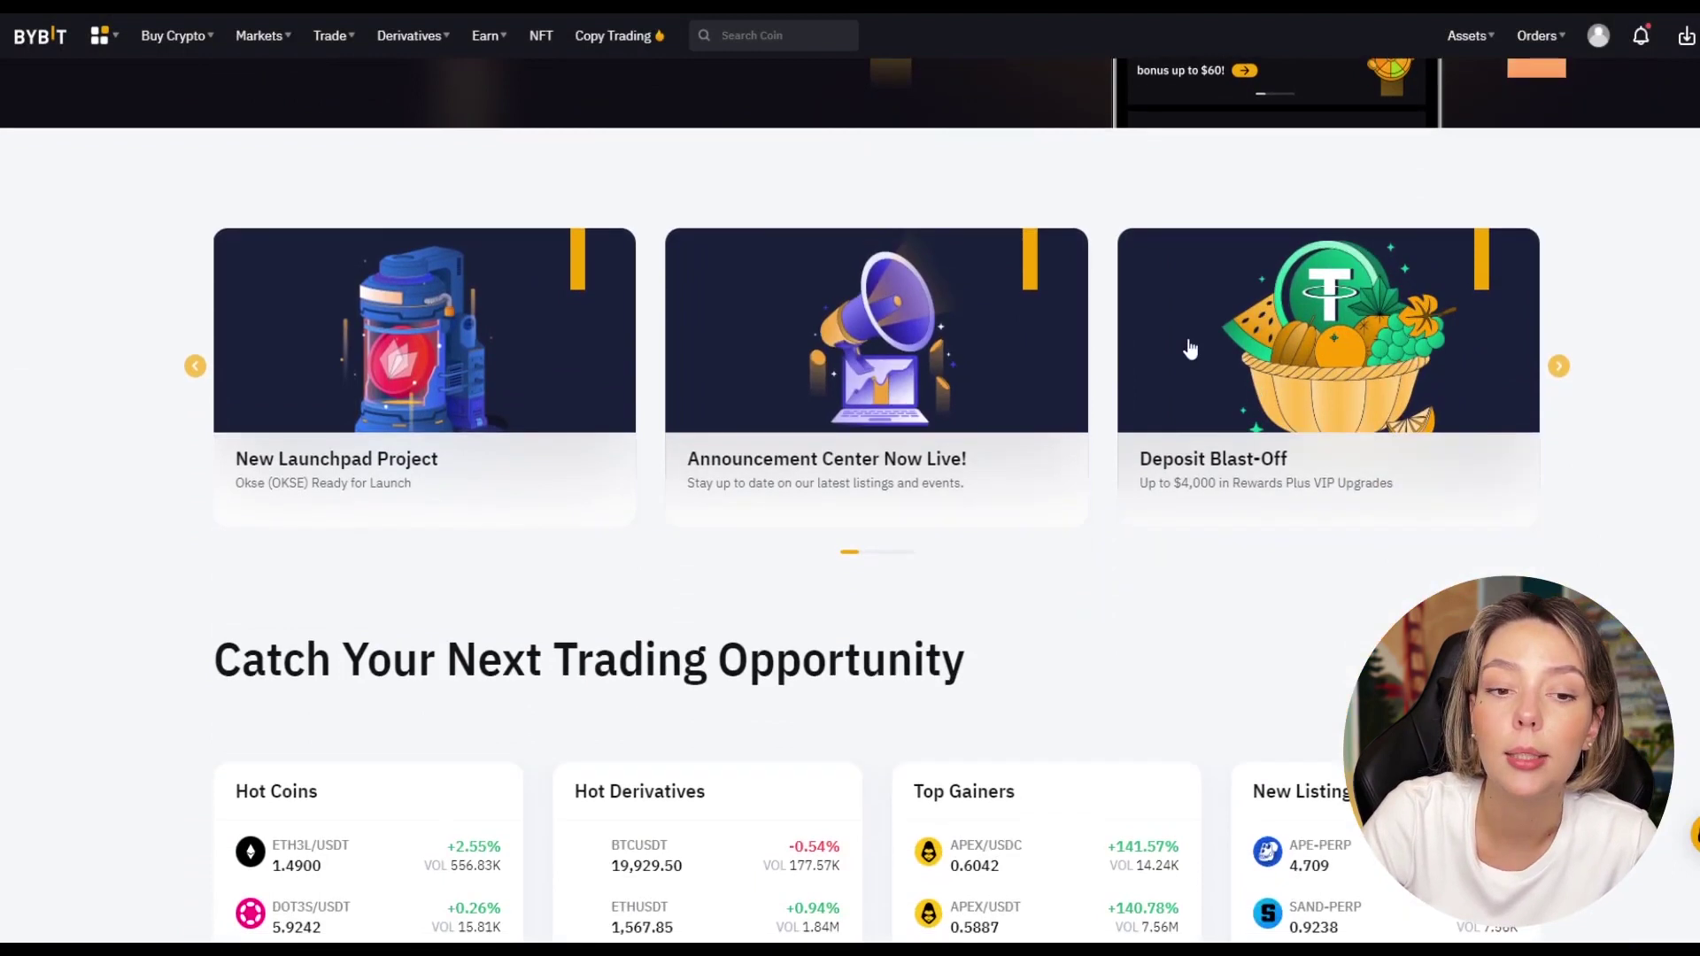
pyautogui.scroll(-12, 1495, 437)
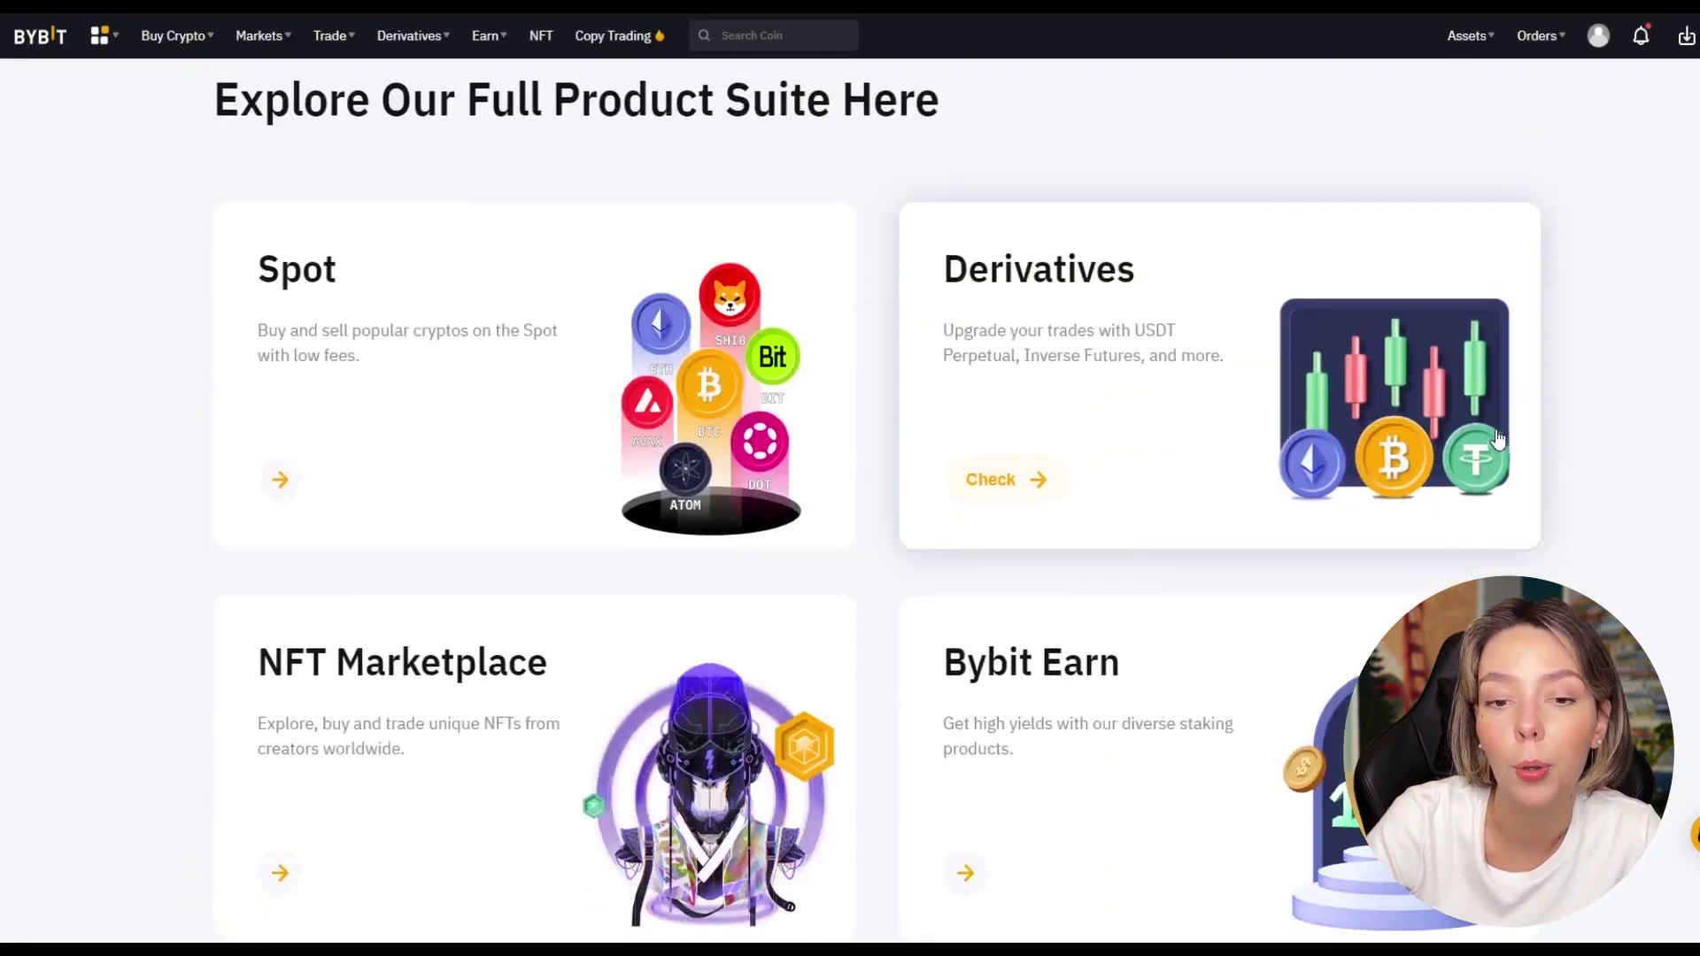
pyautogui.scroll(18, 1496, 438)
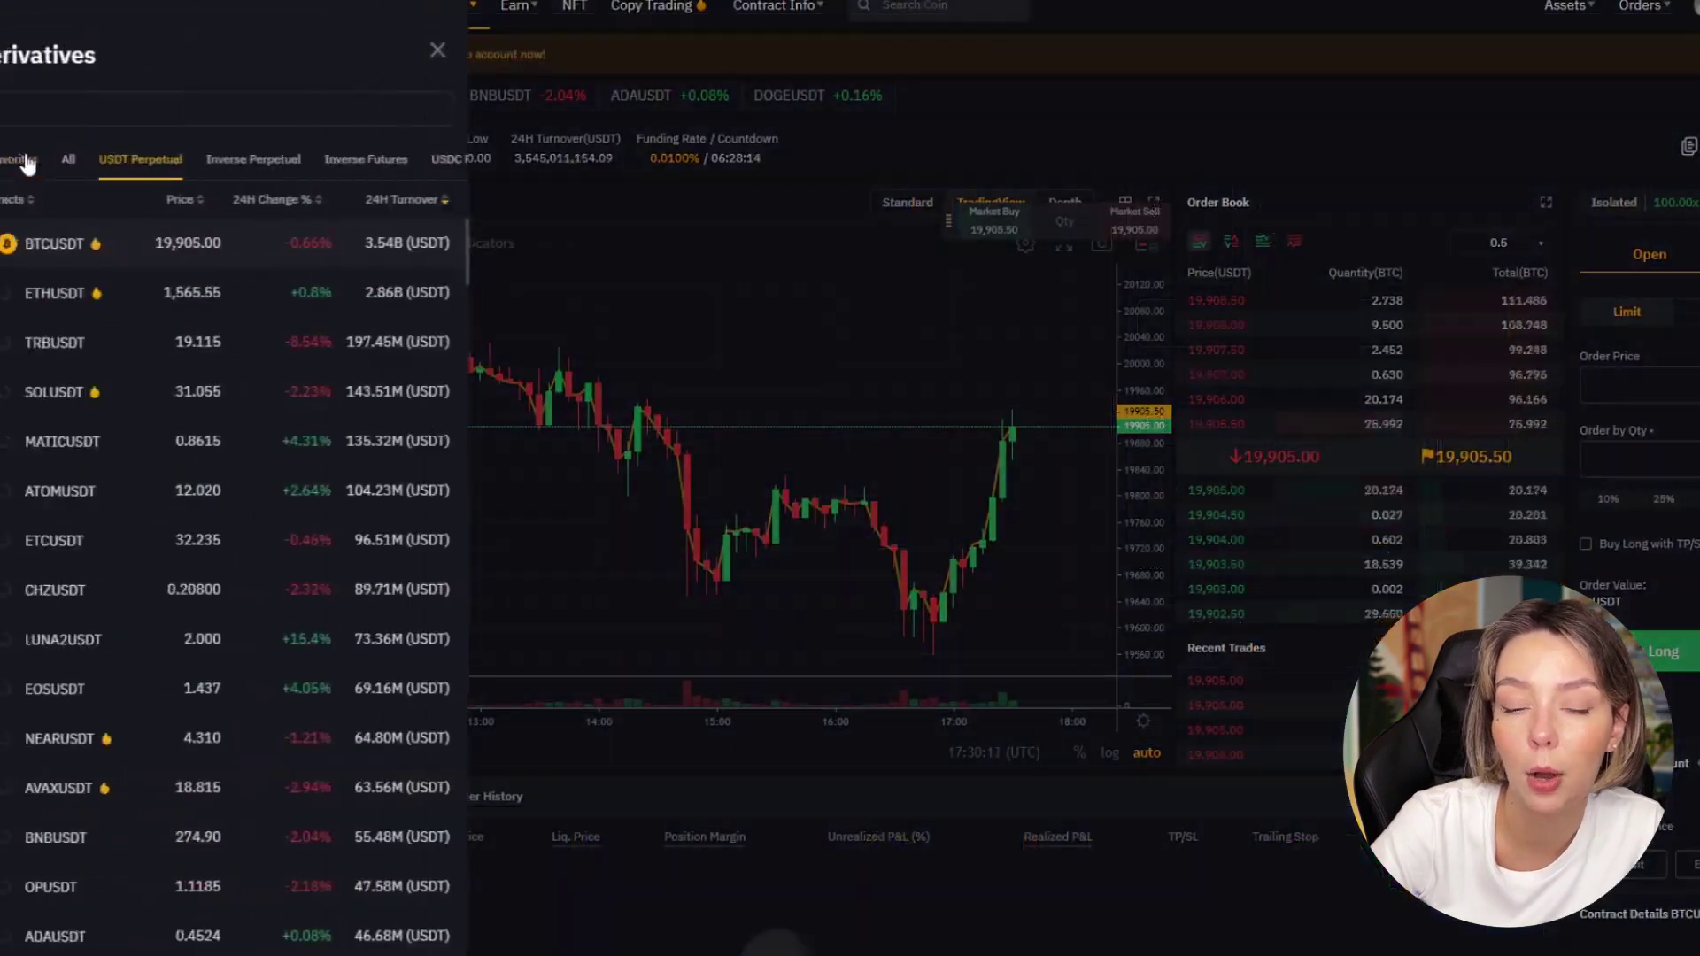
pyautogui.scroll(-20, 136, 404)
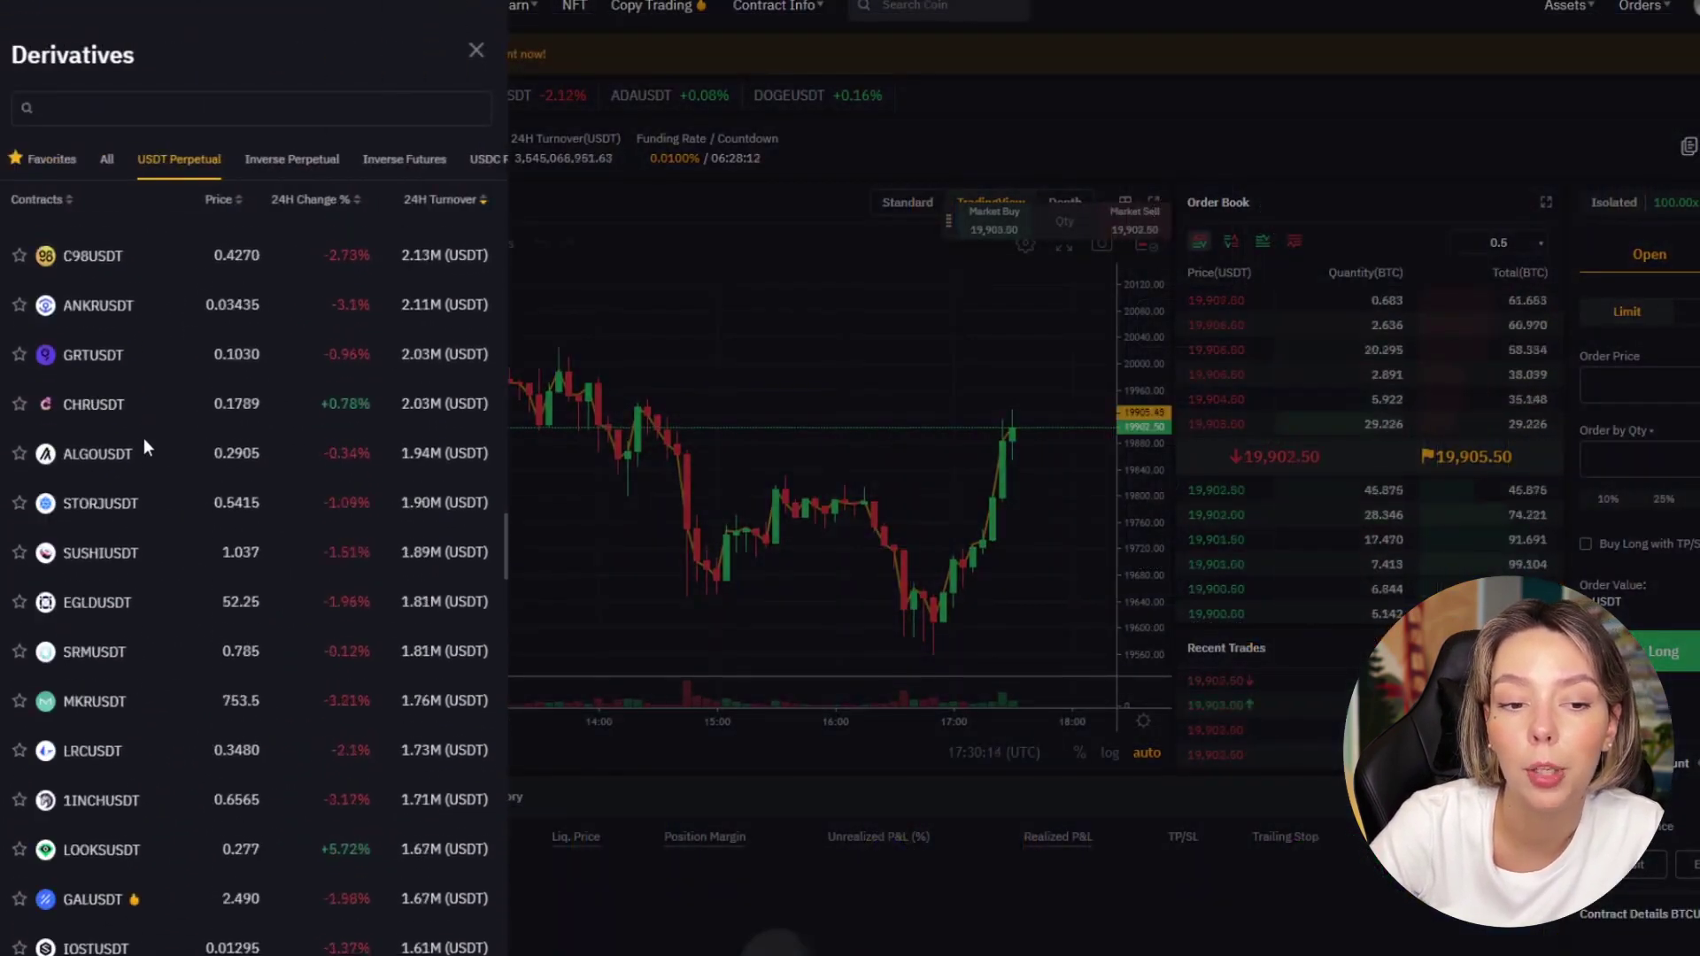
pyautogui.scroll(-10, 150, 443)
pyautogui.click(642, 443)
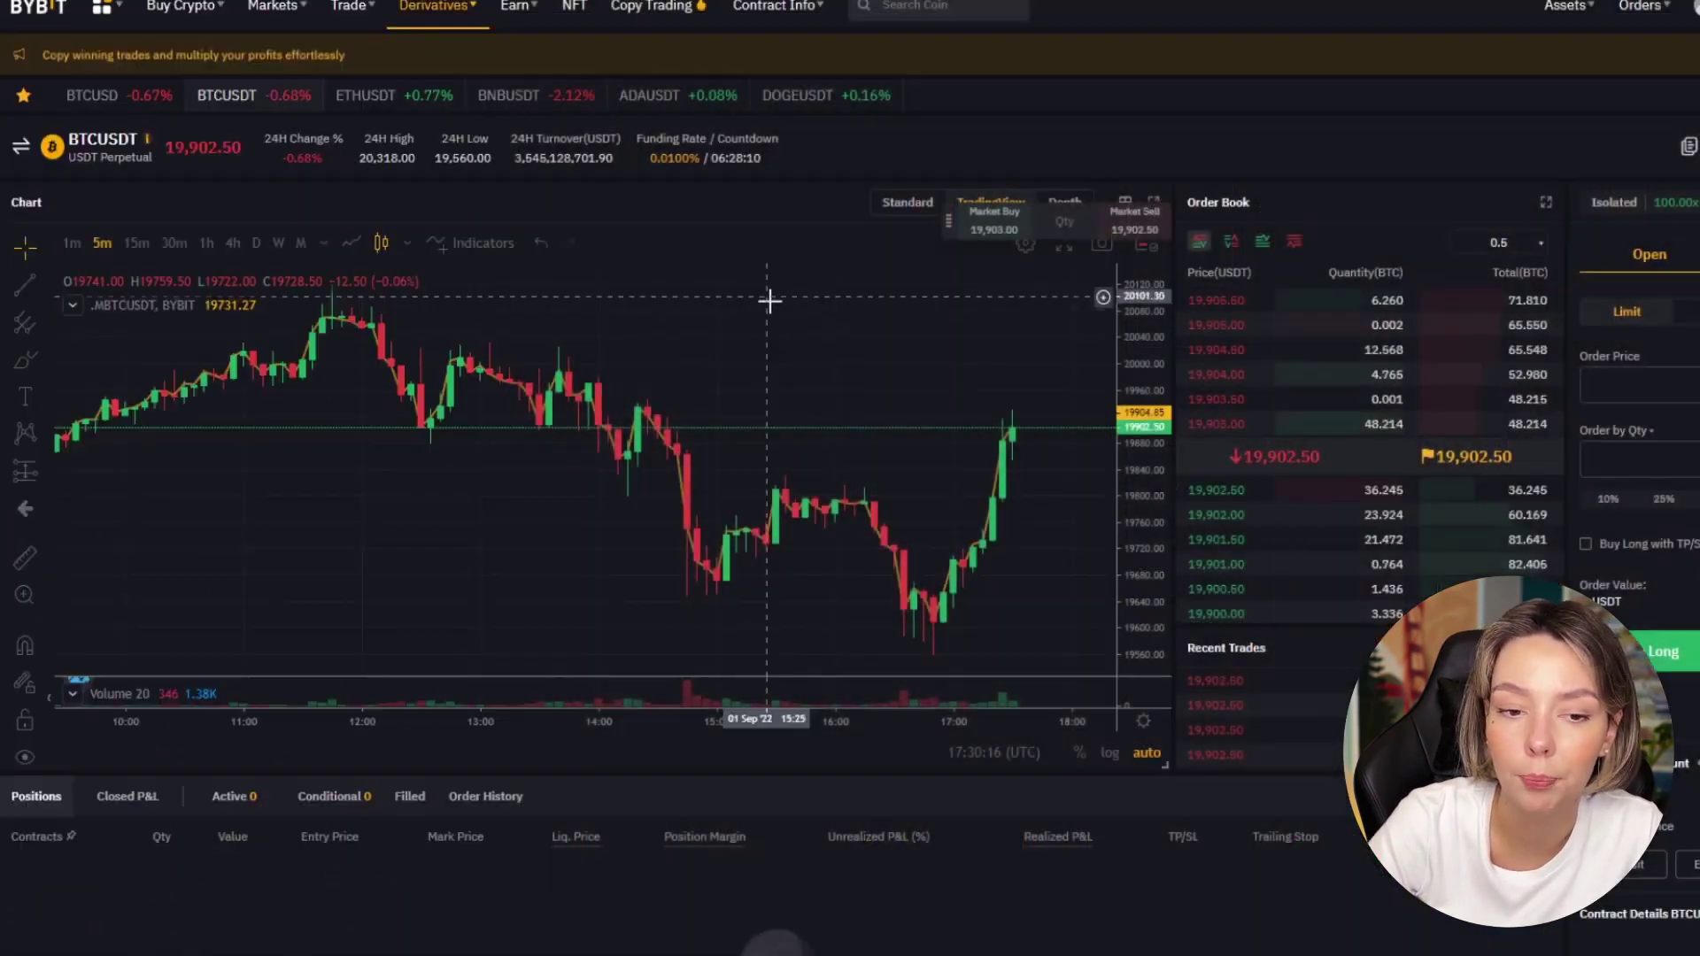
# Step: Lower the BTCUSDT long leverage from 100x to 86x in Margin Mode settings
pyautogui.click(1603, 201)
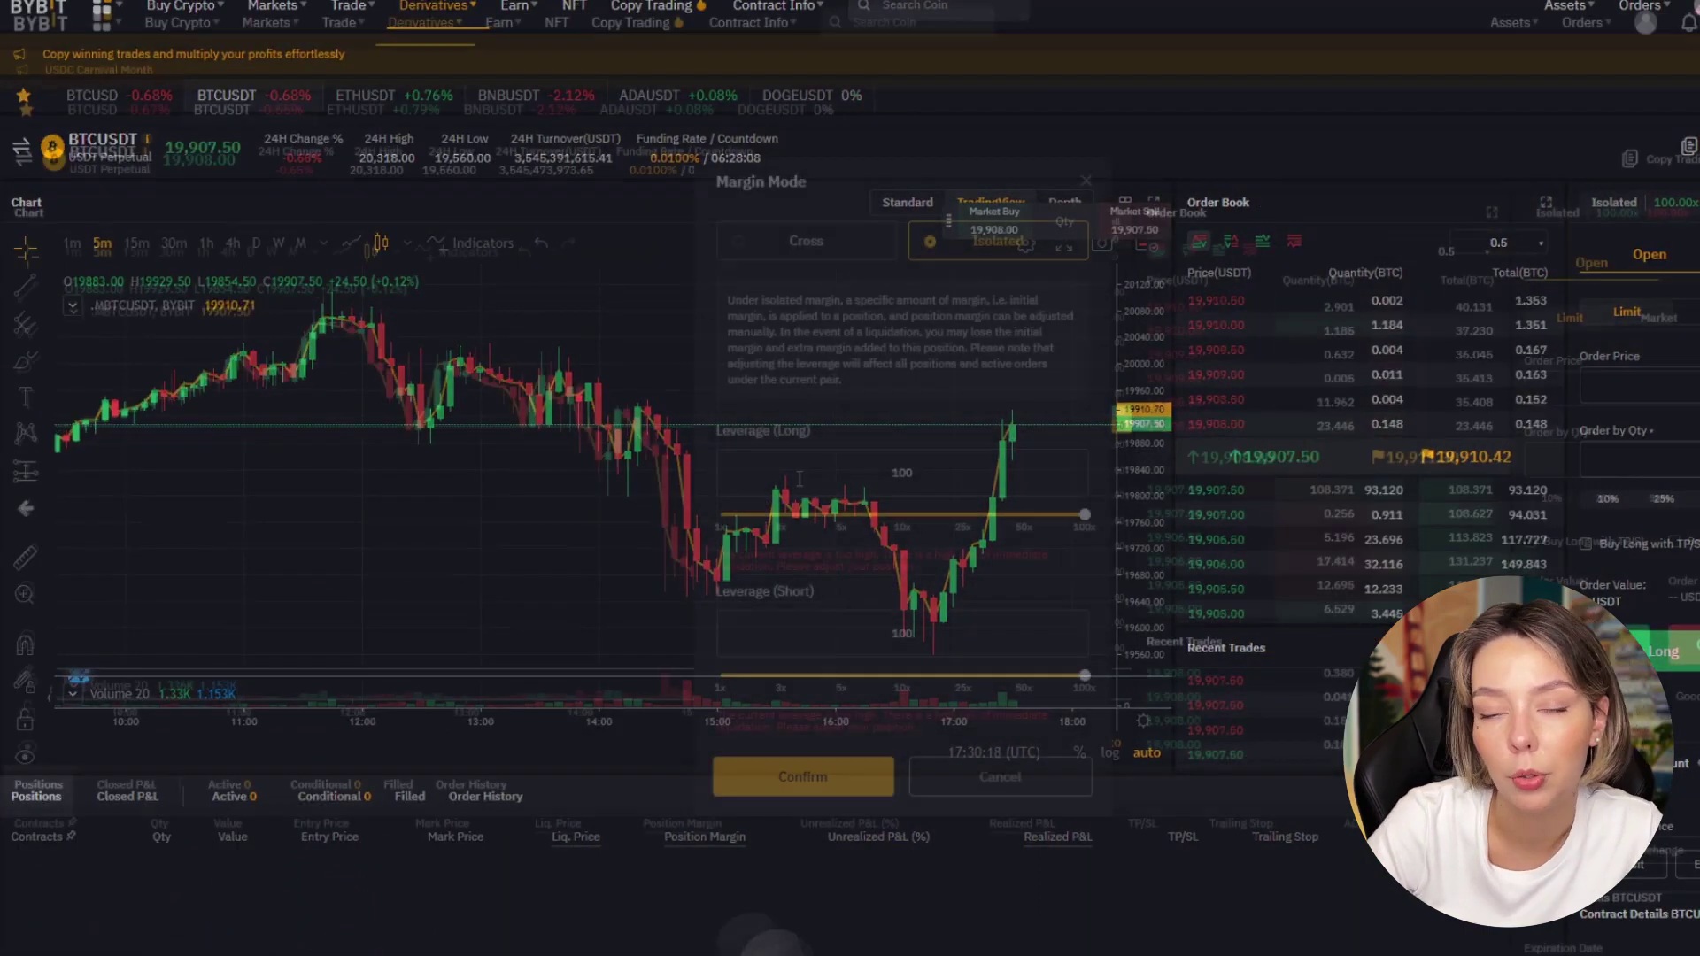
pyautogui.moveTo(1082, 514); pyautogui.dragTo(916, 550)
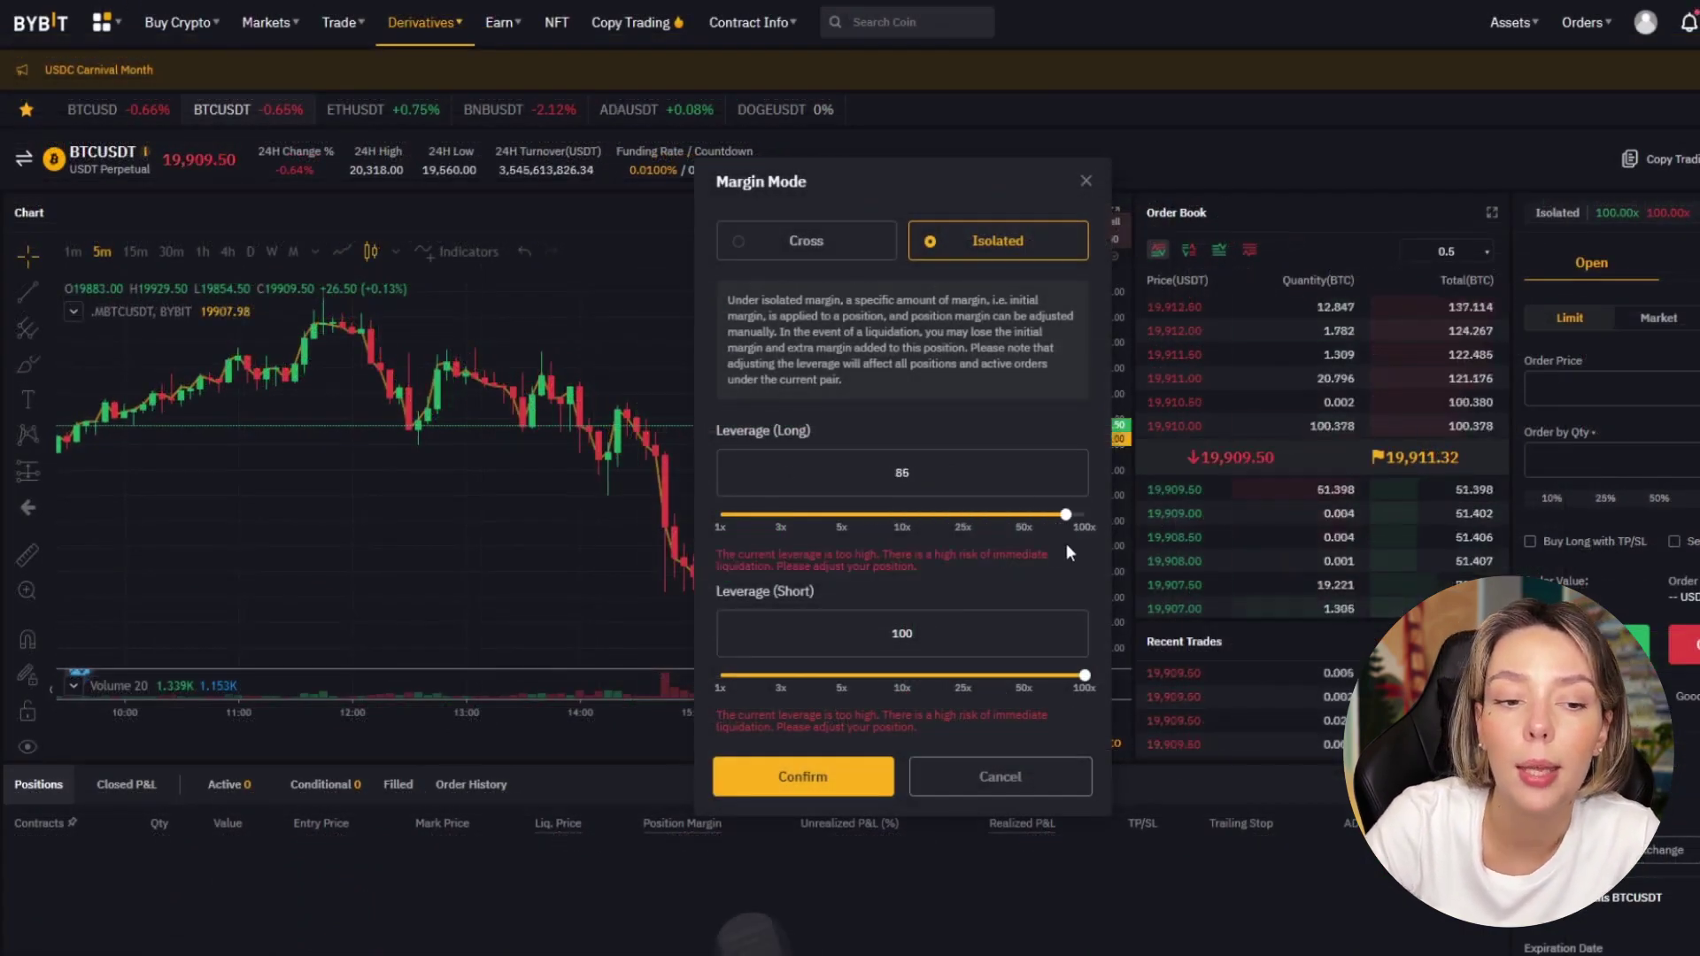
pyautogui.scroll(-5, 1080, 501)
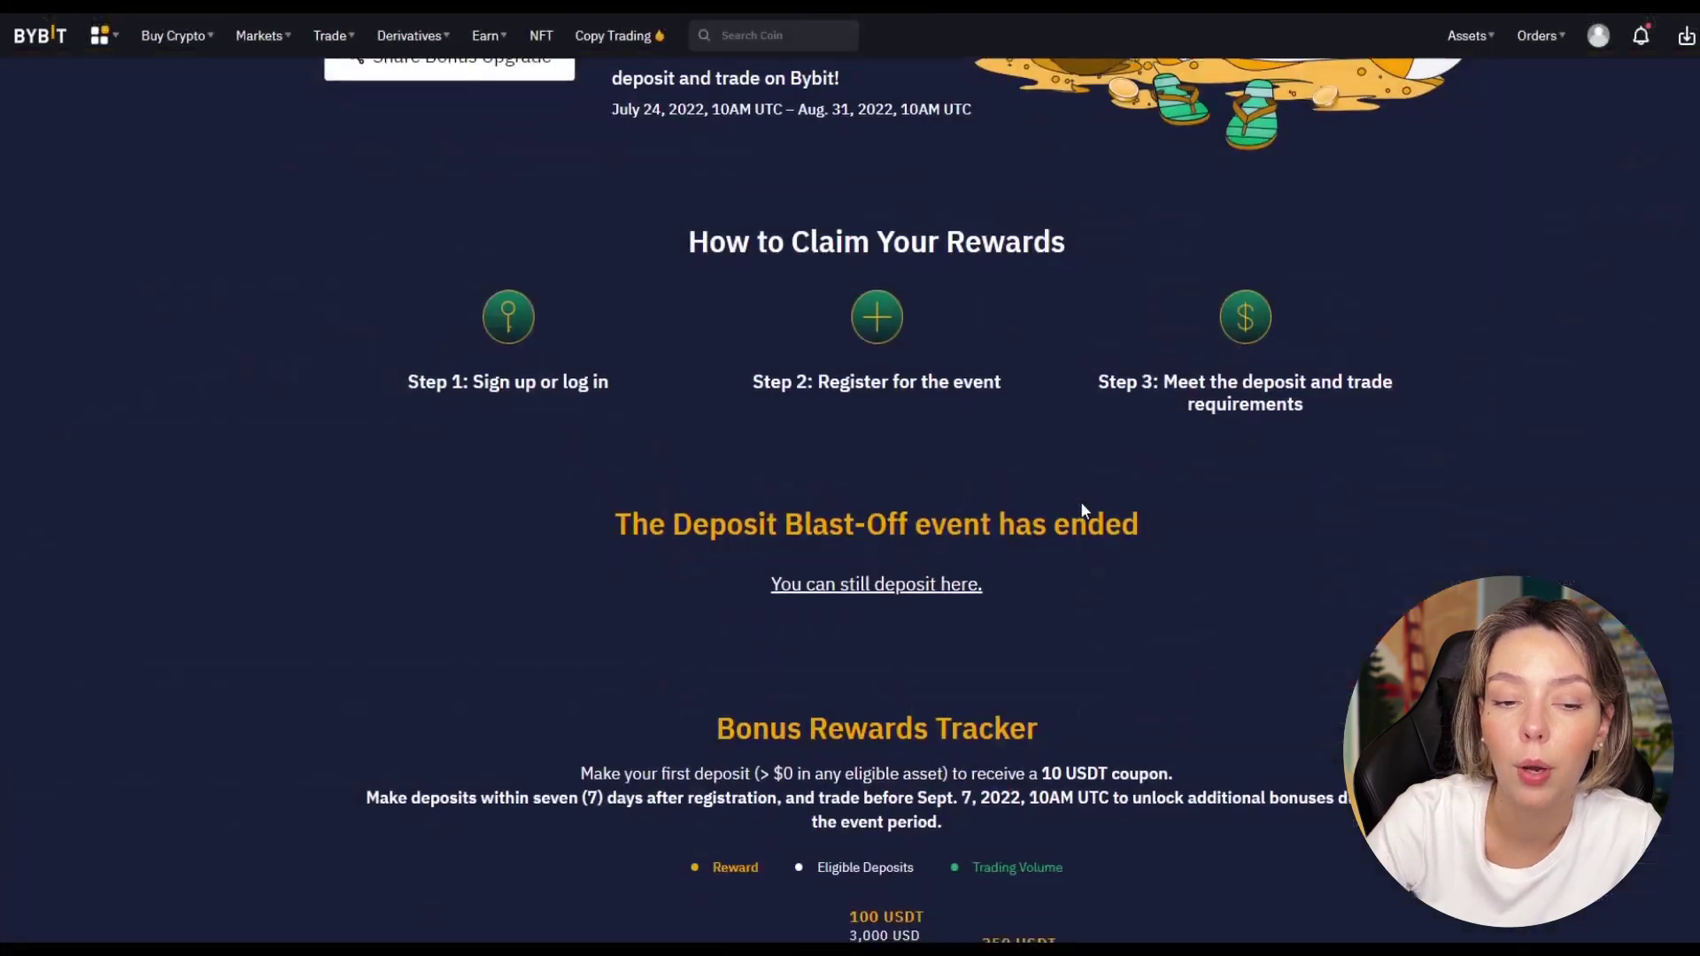
pyautogui.scroll(5, 1081, 501)
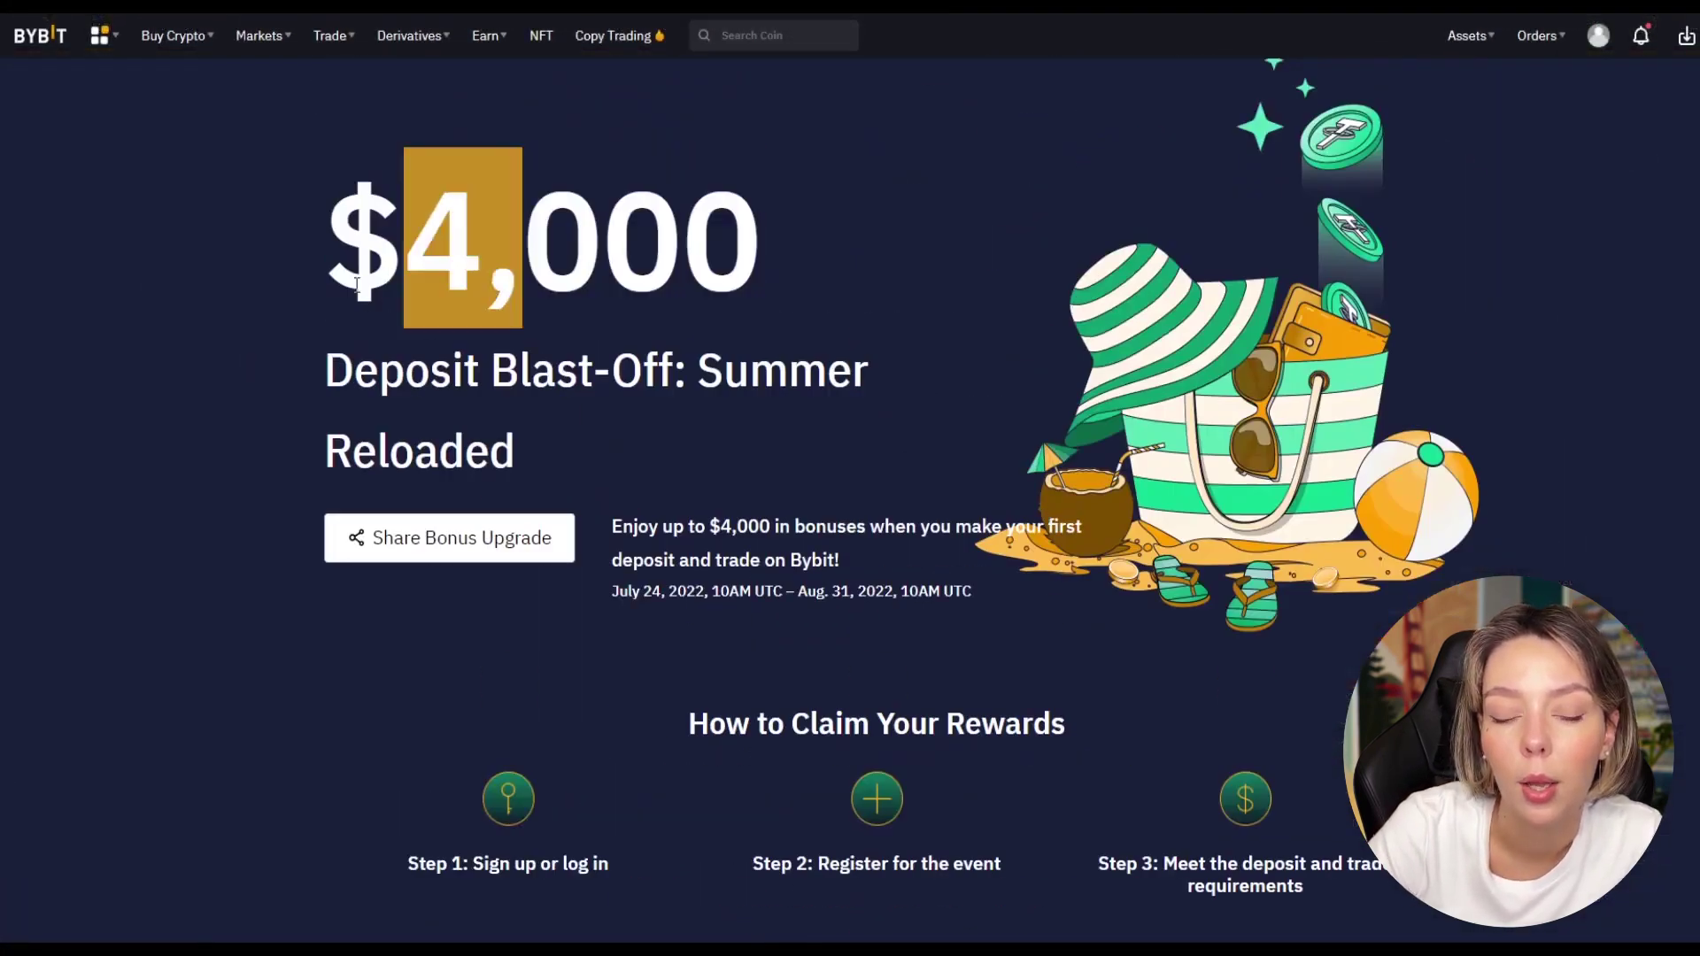
# Step: Look over the Deposit Blast-Off promo page, highlighting then clearing its heading
pyautogui.moveTo(357, 283); pyautogui.dragTo(845, 276)
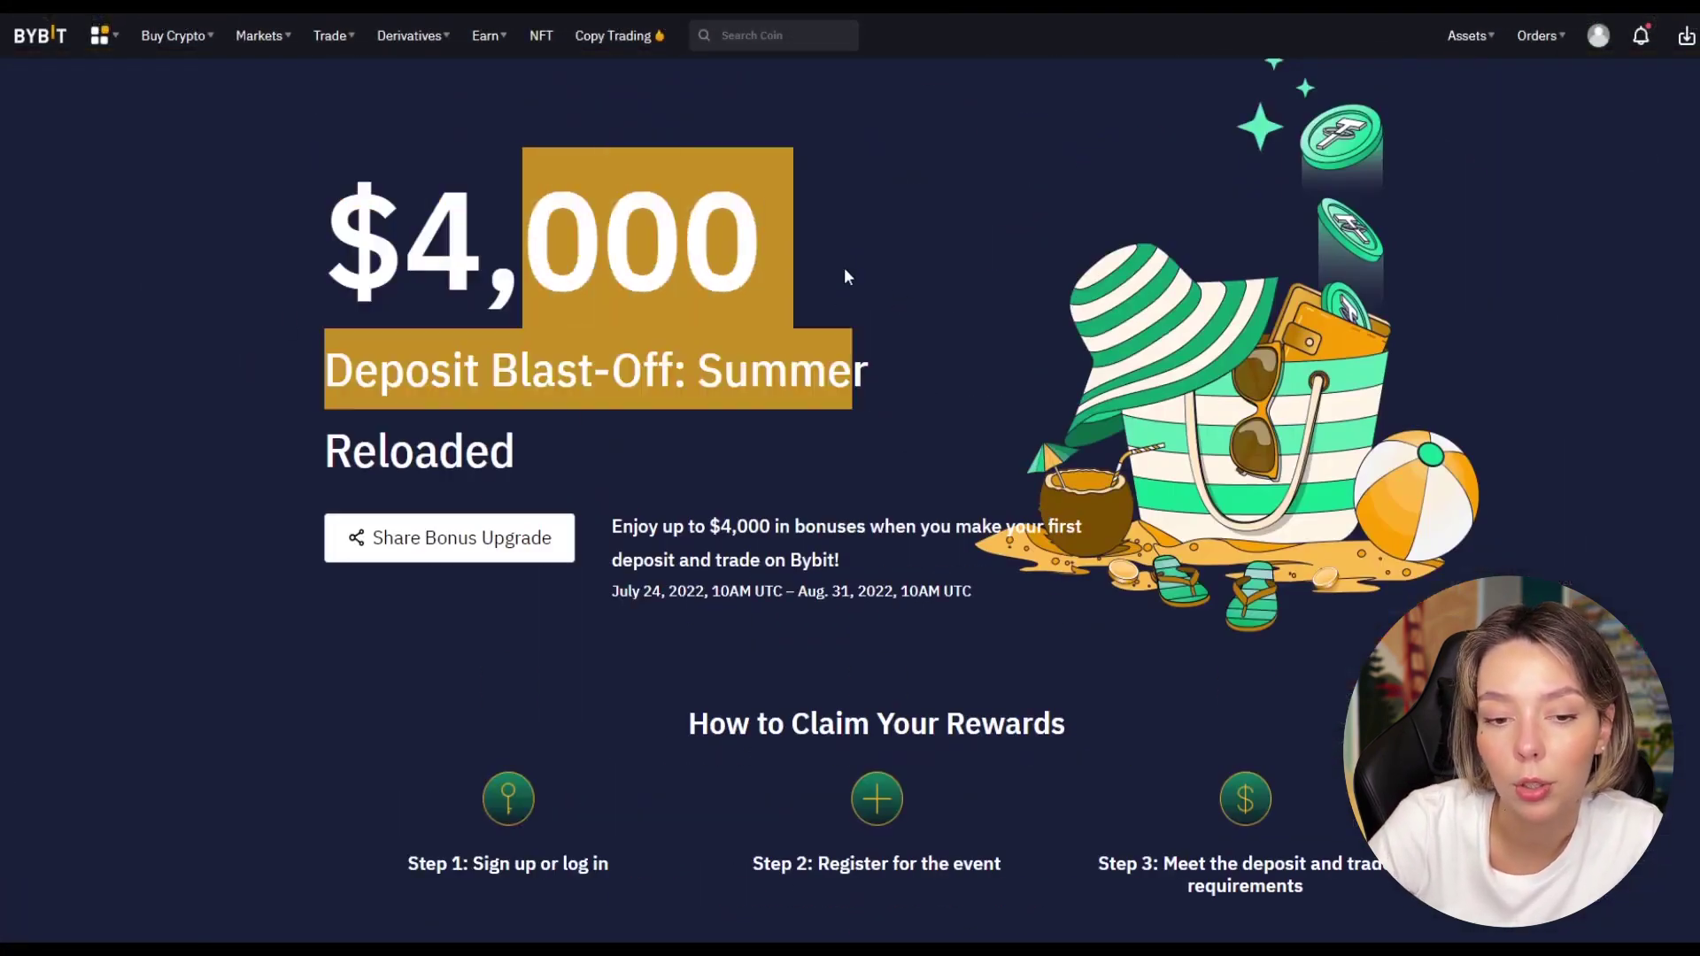
pyautogui.click(1008, 356)
pyautogui.scroll(-5, 992, 398)
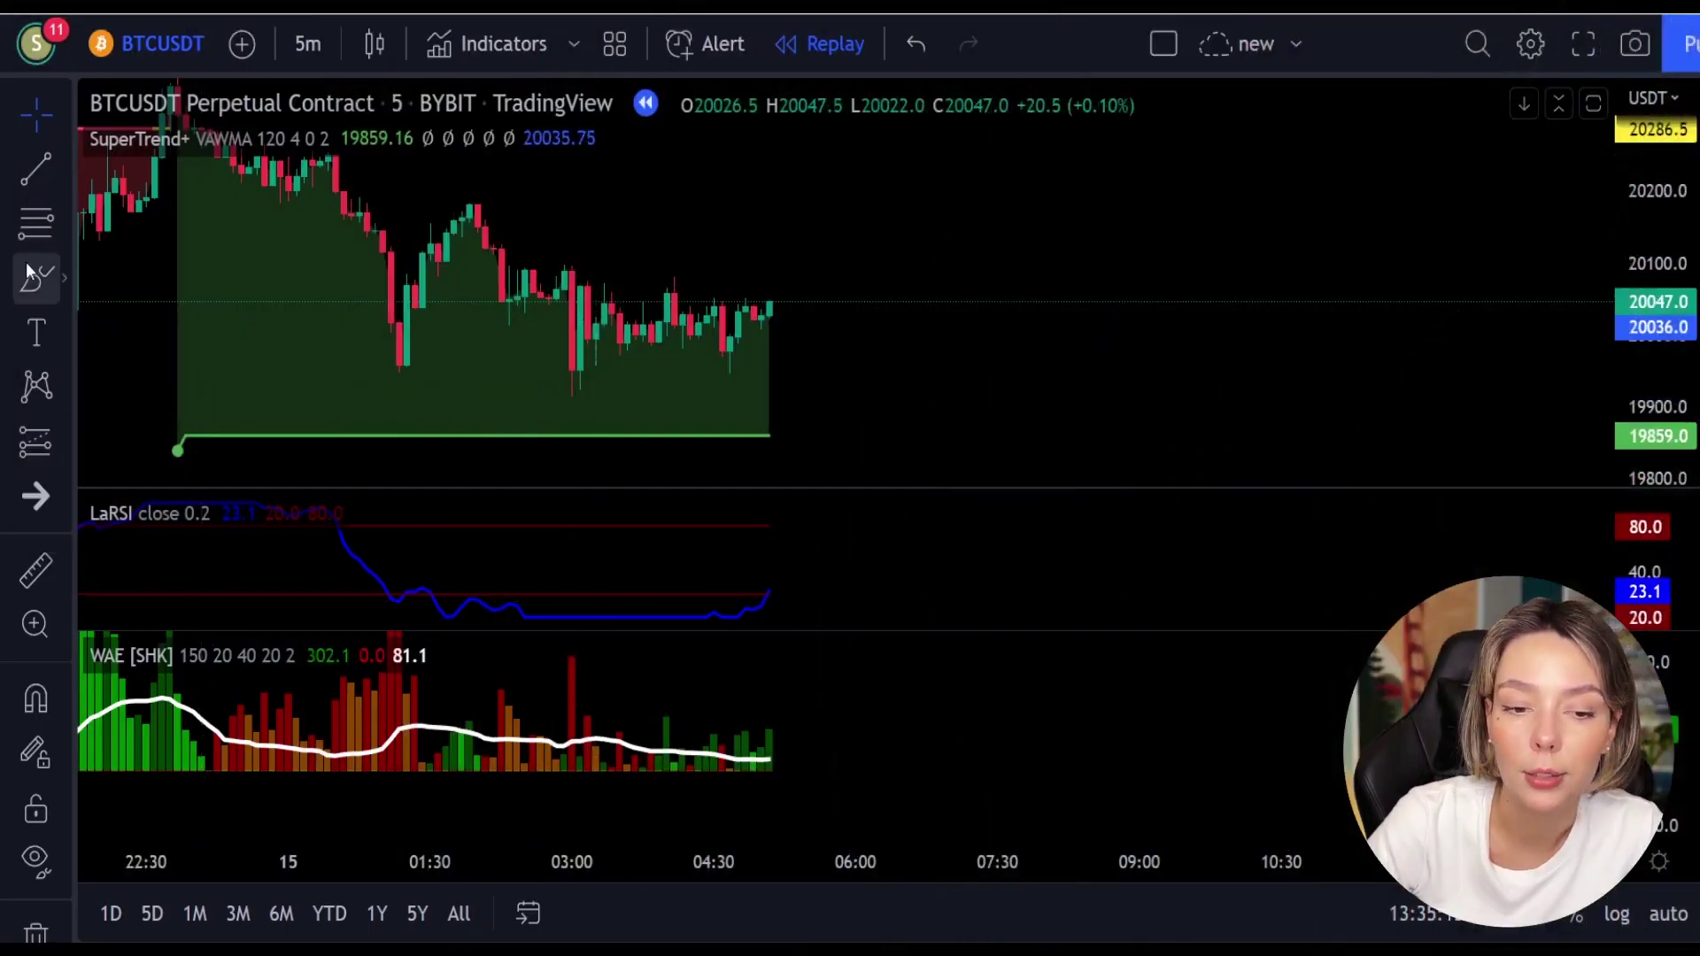
# Step: Circle the LaRSI upturn in red with the brush, undoing the WAE mark
pyautogui.click(24, 276)
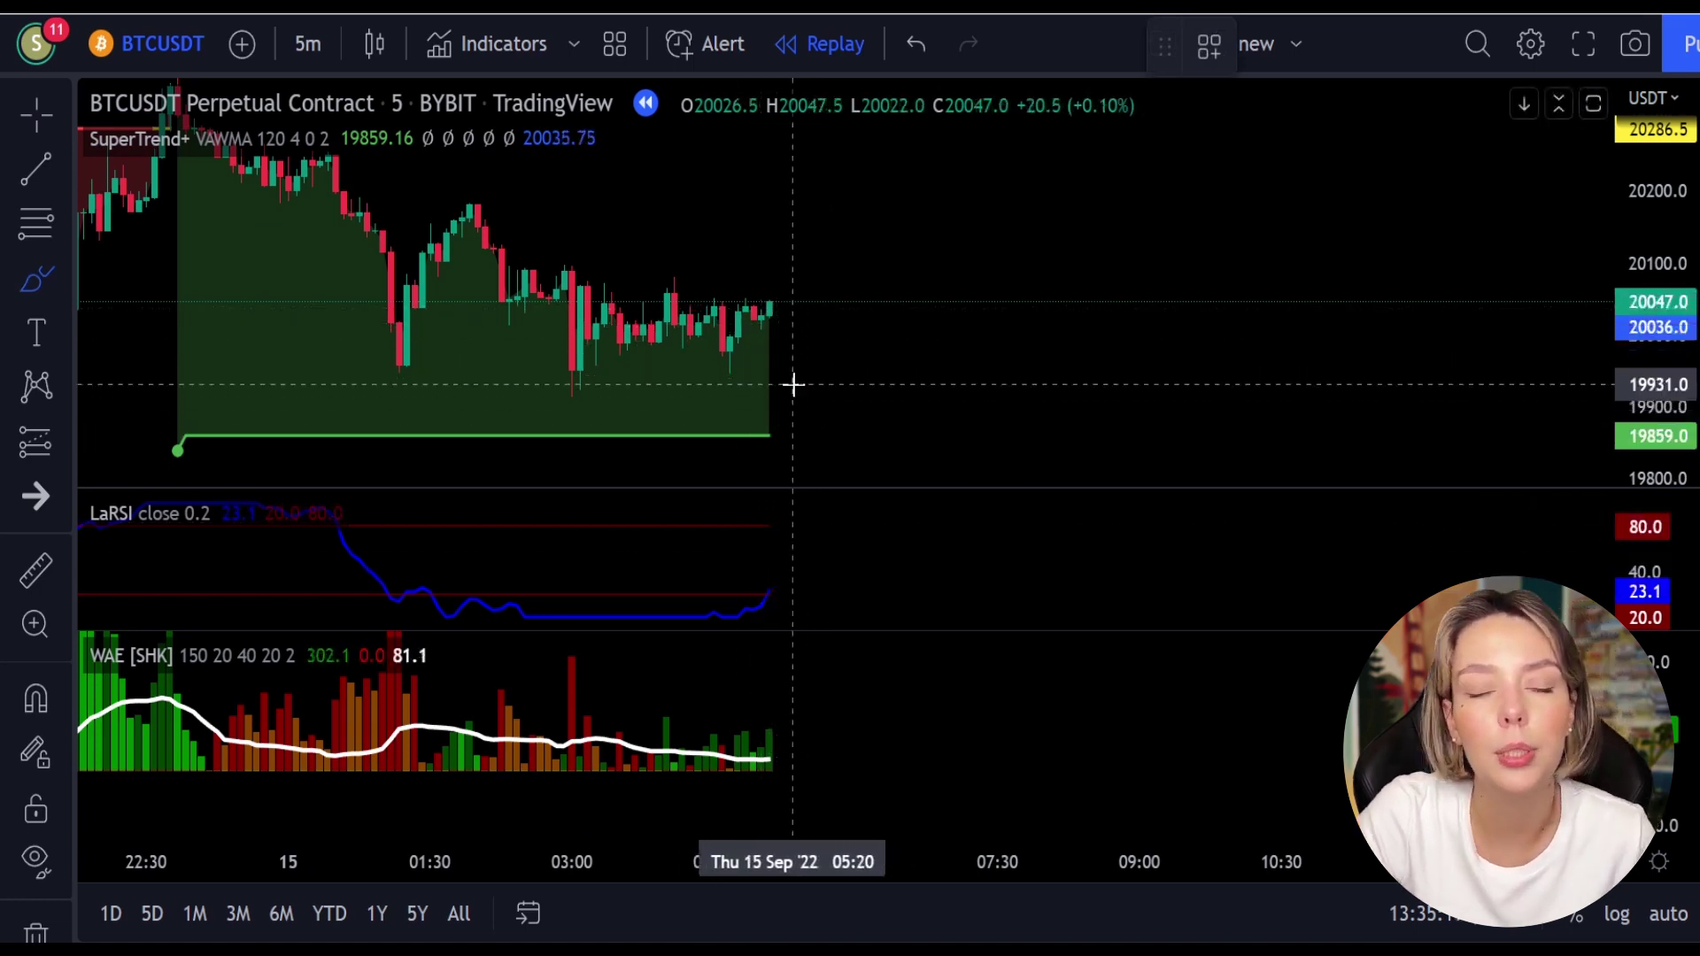
pyautogui.moveTo(792, 579)
pyautogui.mouseDown()
pyautogui.moveTo(763, 586)
pyautogui.moveTo(779, 604)
pyautogui.mouseUp()
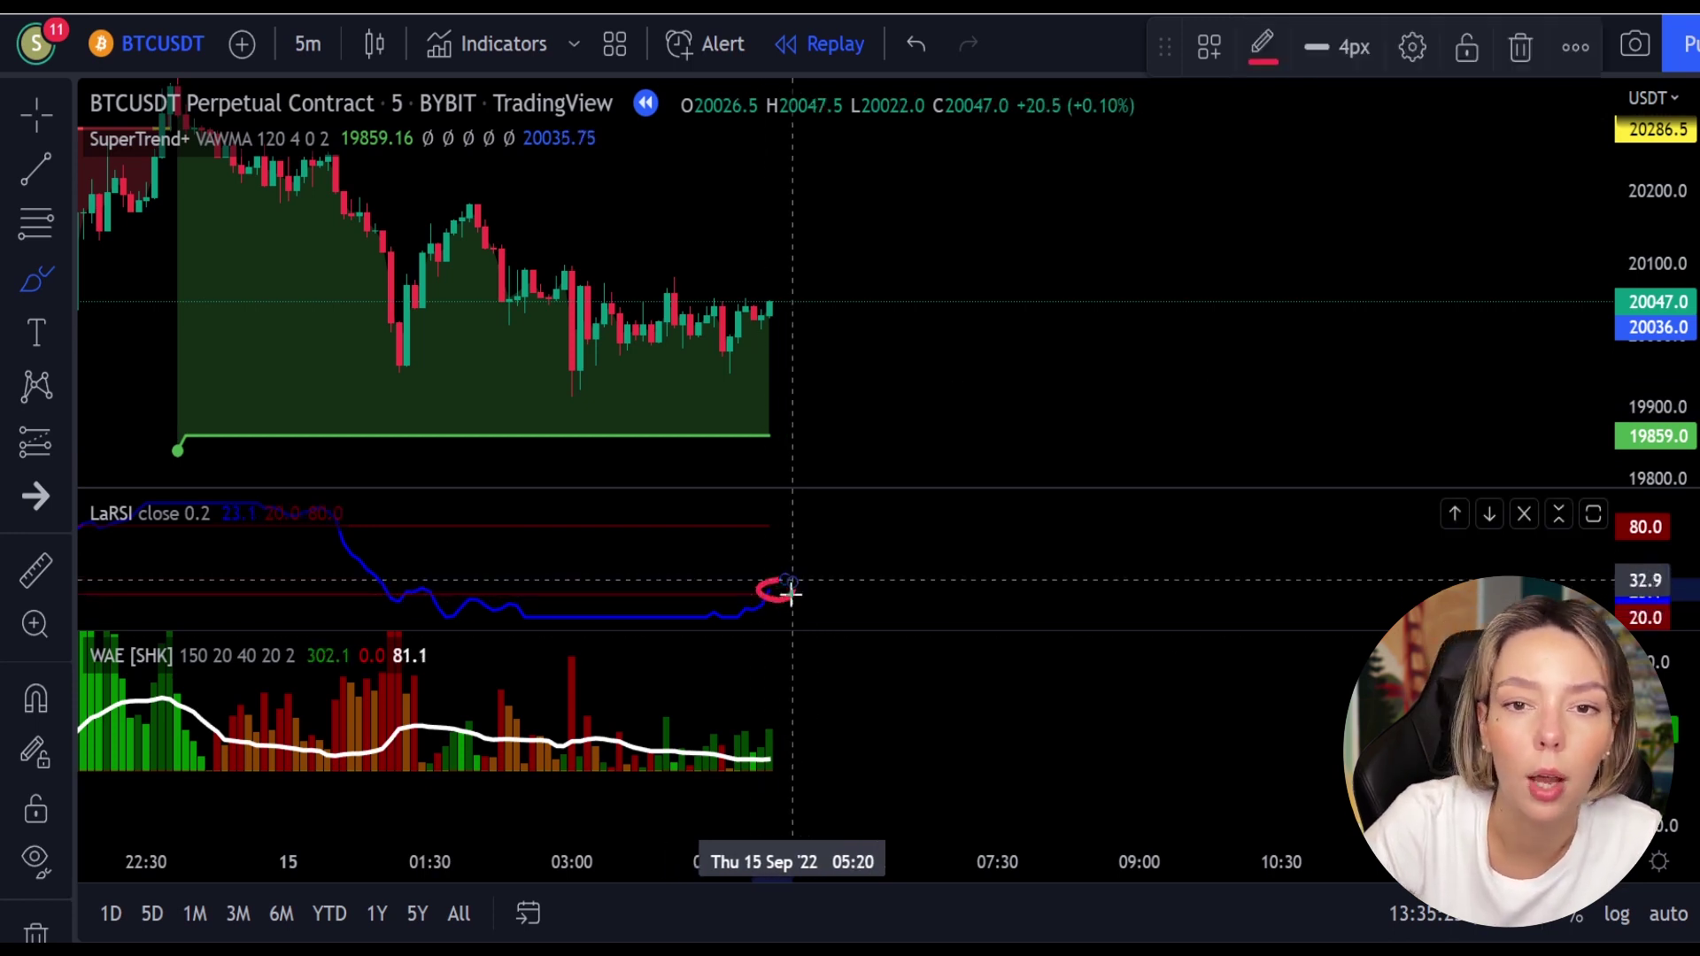
pyautogui.moveTo(779, 695)
pyautogui.mouseDown()
pyautogui.moveTo(760, 722)
pyautogui.moveTo(794, 739)
pyautogui.mouseUp()
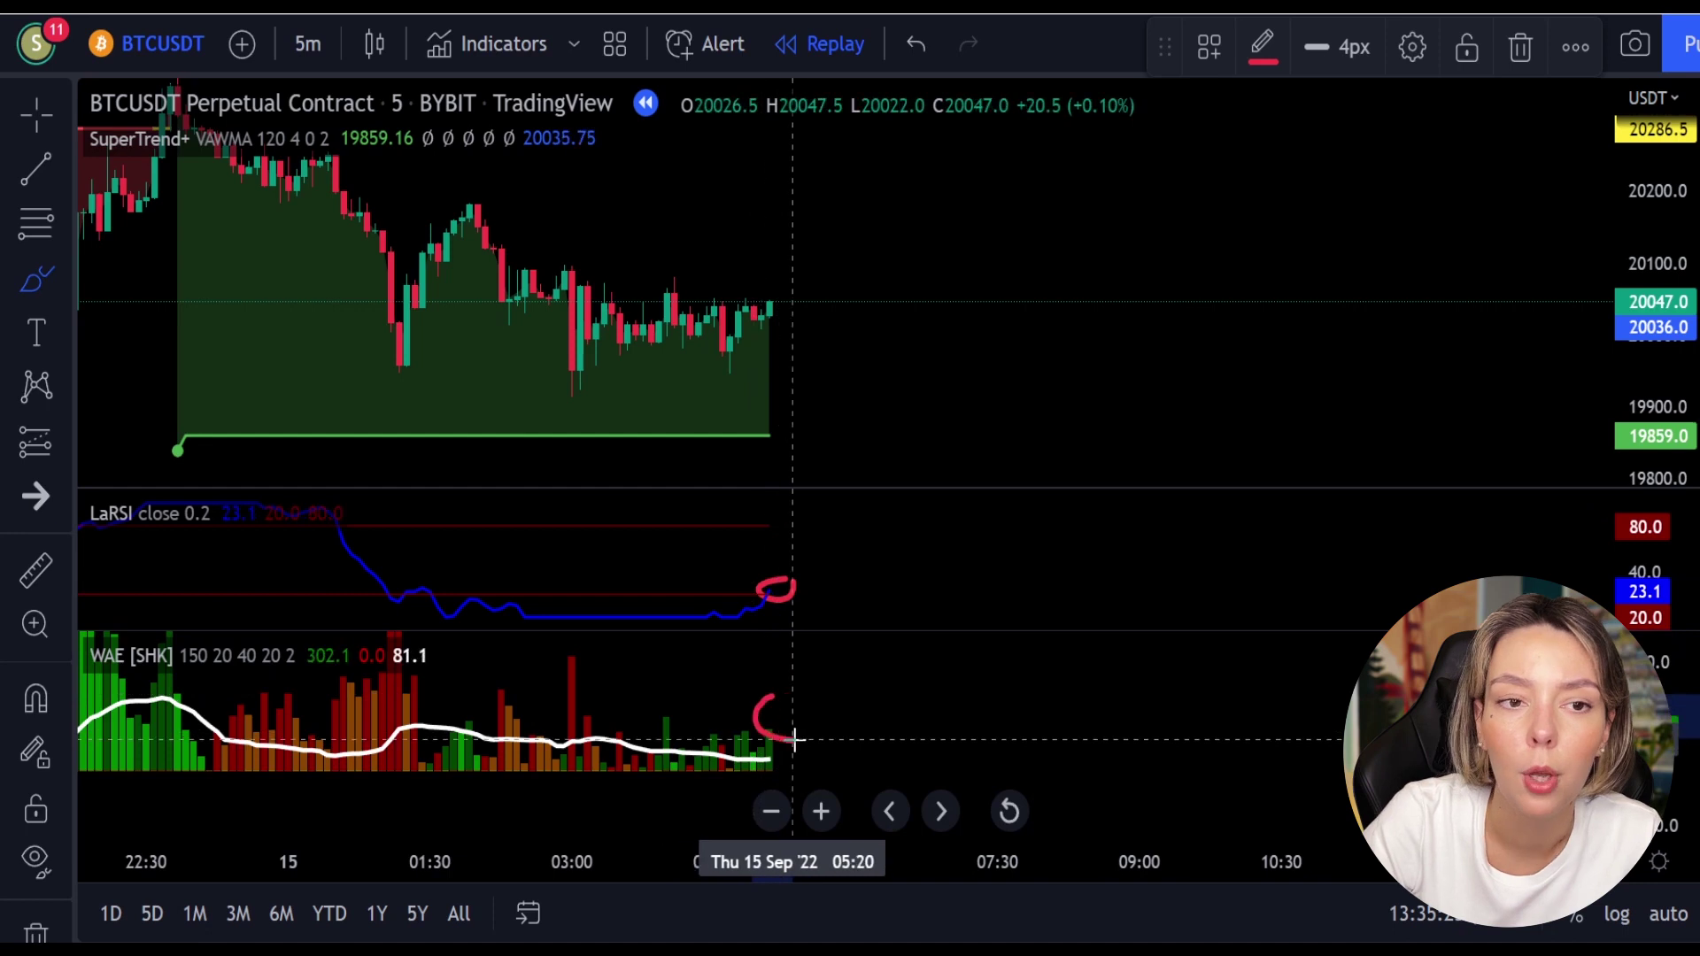
pyautogui.hotkey('ctrl', 'z')
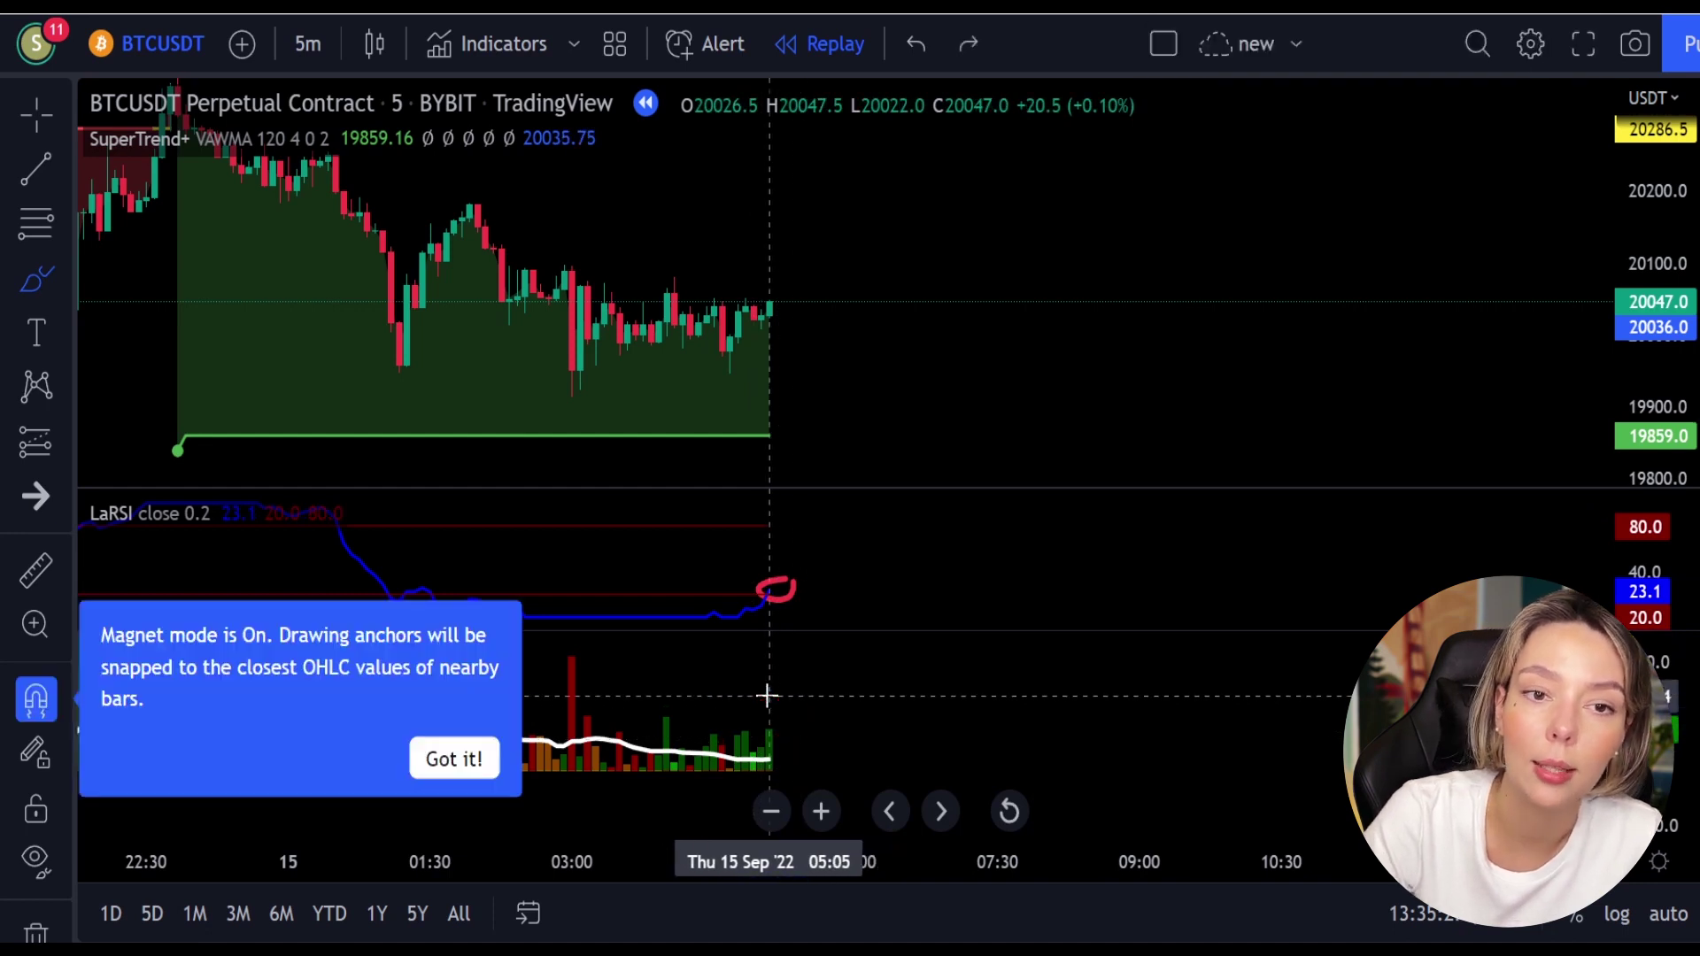
# Step: Place a long position at the last candle with 137-point stop and 208.5-point target
pyautogui.click(46, 446)
pyautogui.click(777, 302)
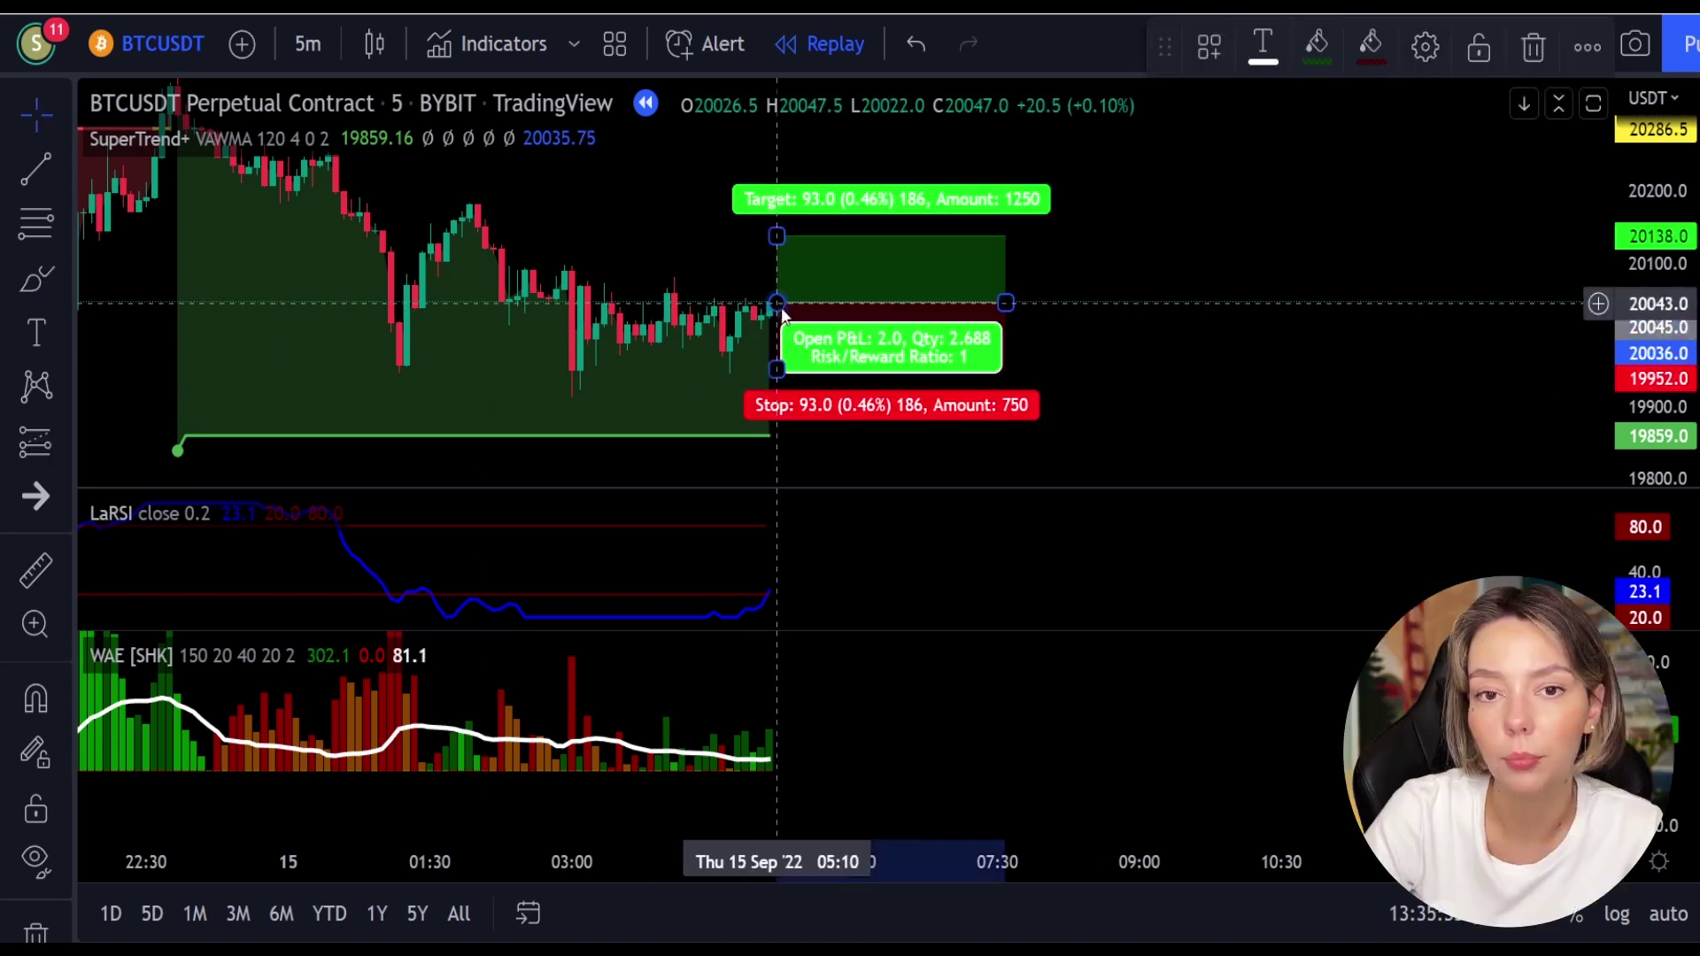
pyautogui.moveTo(776, 367); pyautogui.dragTo(776, 401)
pyautogui.moveTo(1078, 277)
pyautogui.mouseDown()
pyautogui.moveTo(1038, 393)
pyautogui.moveTo(1033, 348)
pyautogui.mouseUp()
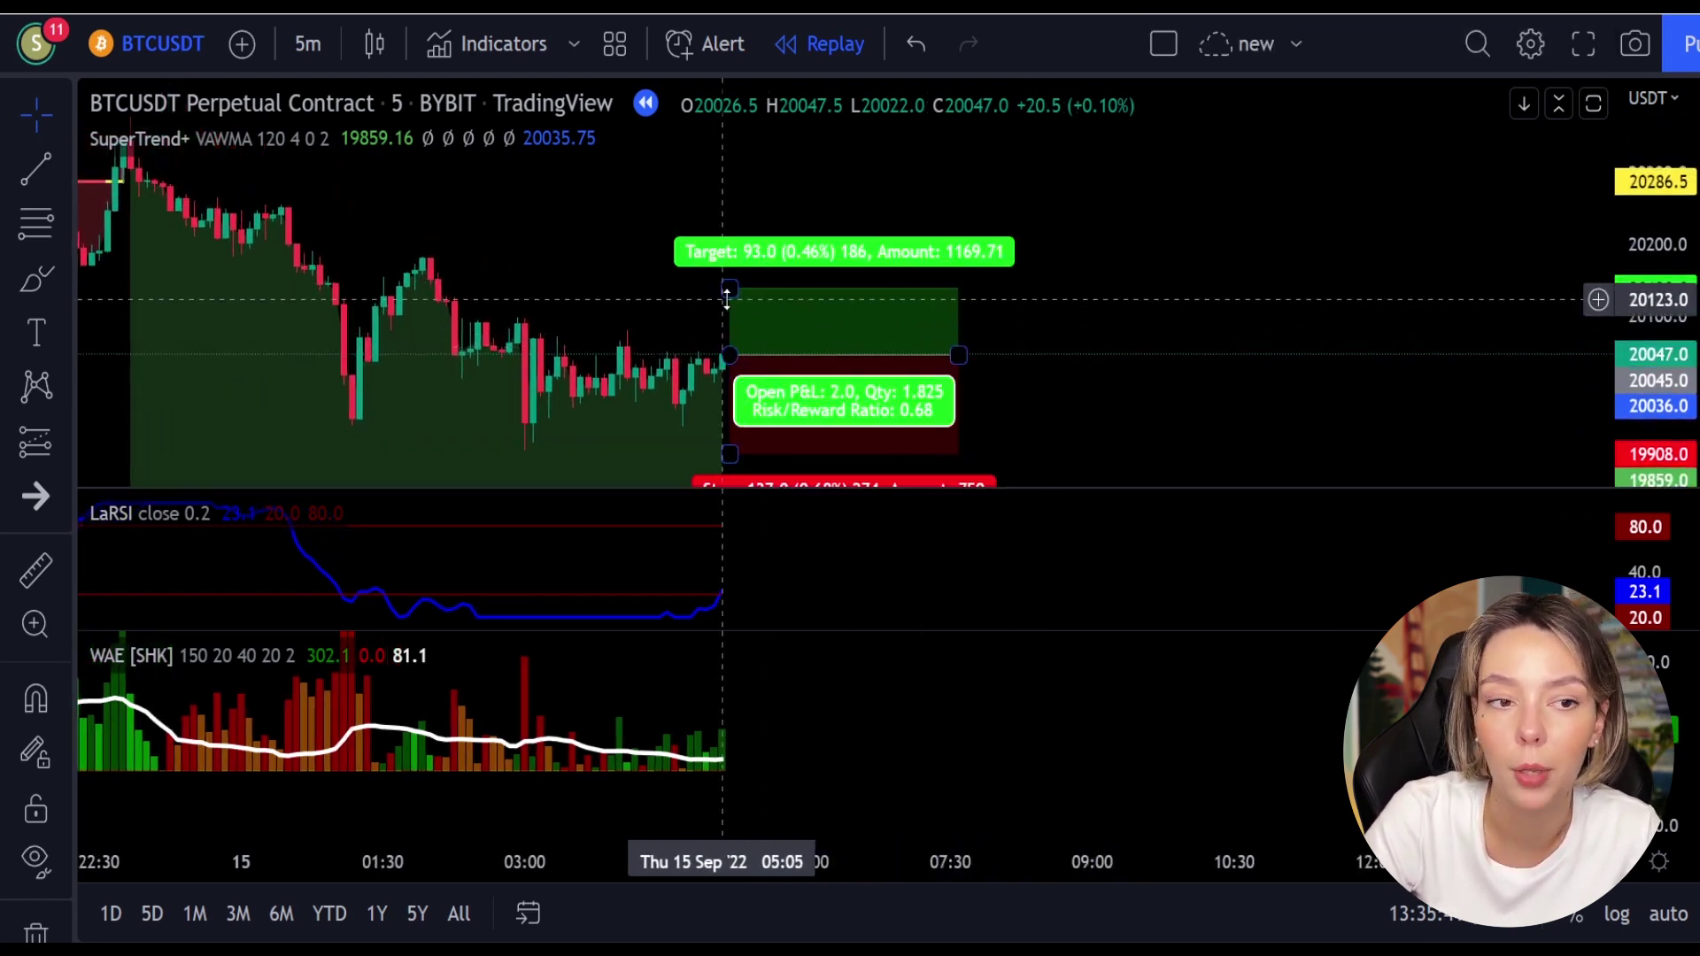
pyautogui.moveTo(732, 288); pyautogui.dragTo(742, 208)
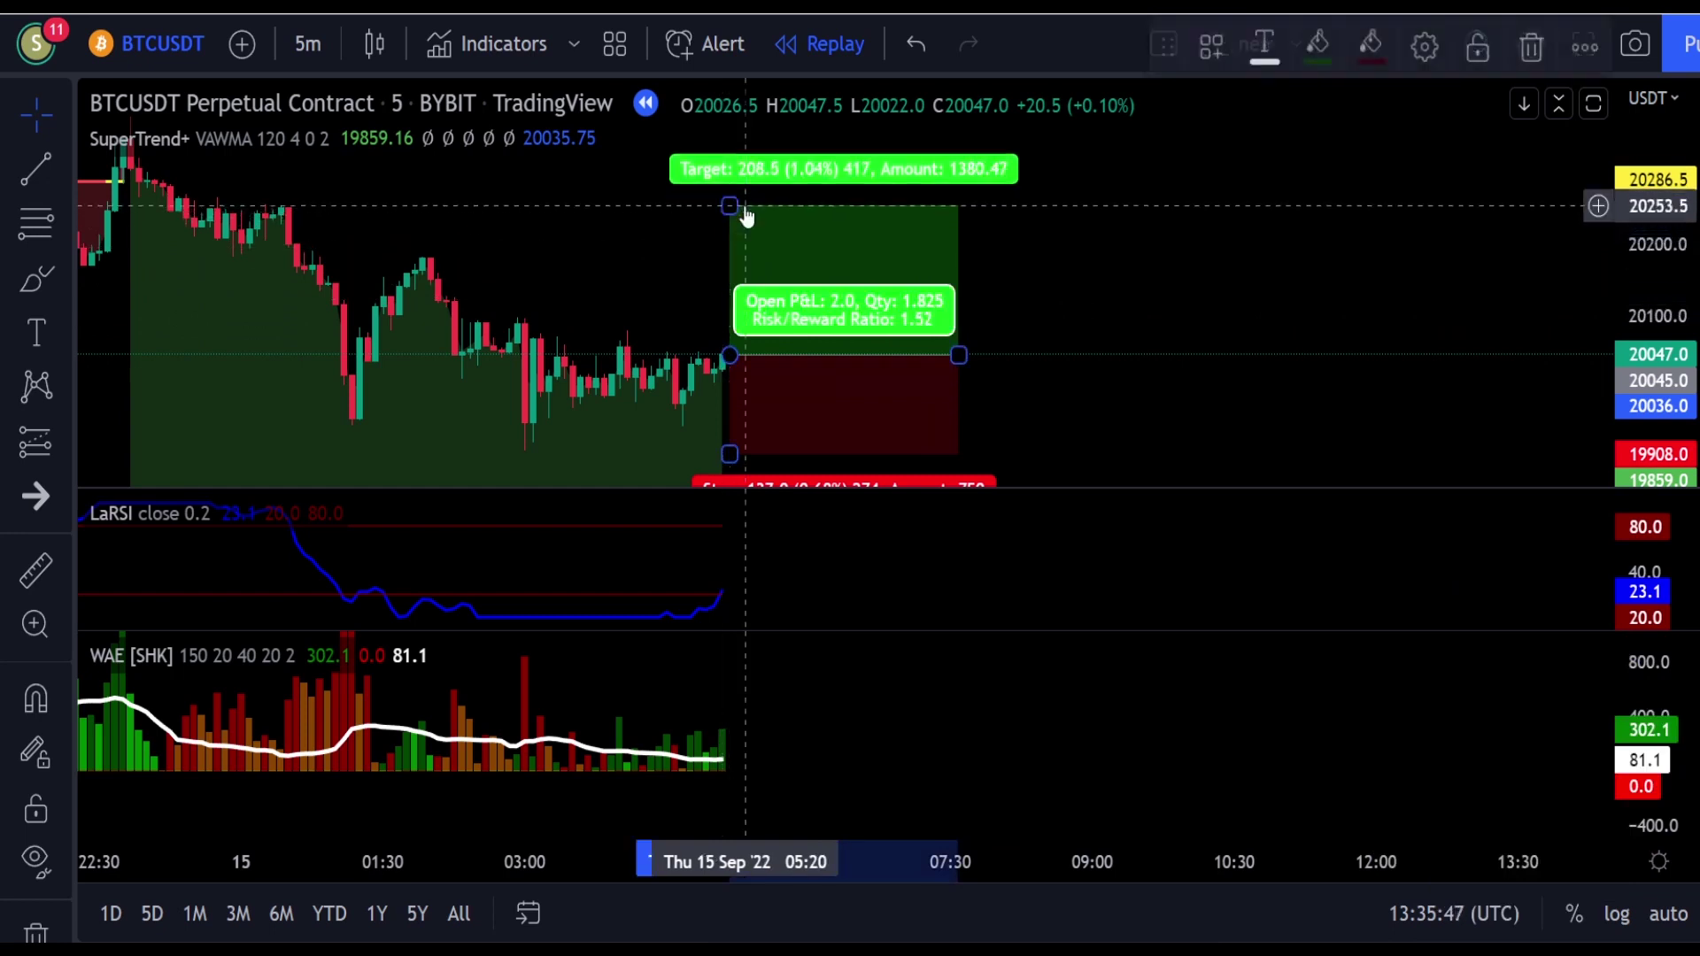
# Step: Replay bars until the target hits, shorten the position, and circle the SuperTrend level
pyautogui.click(745, 947)
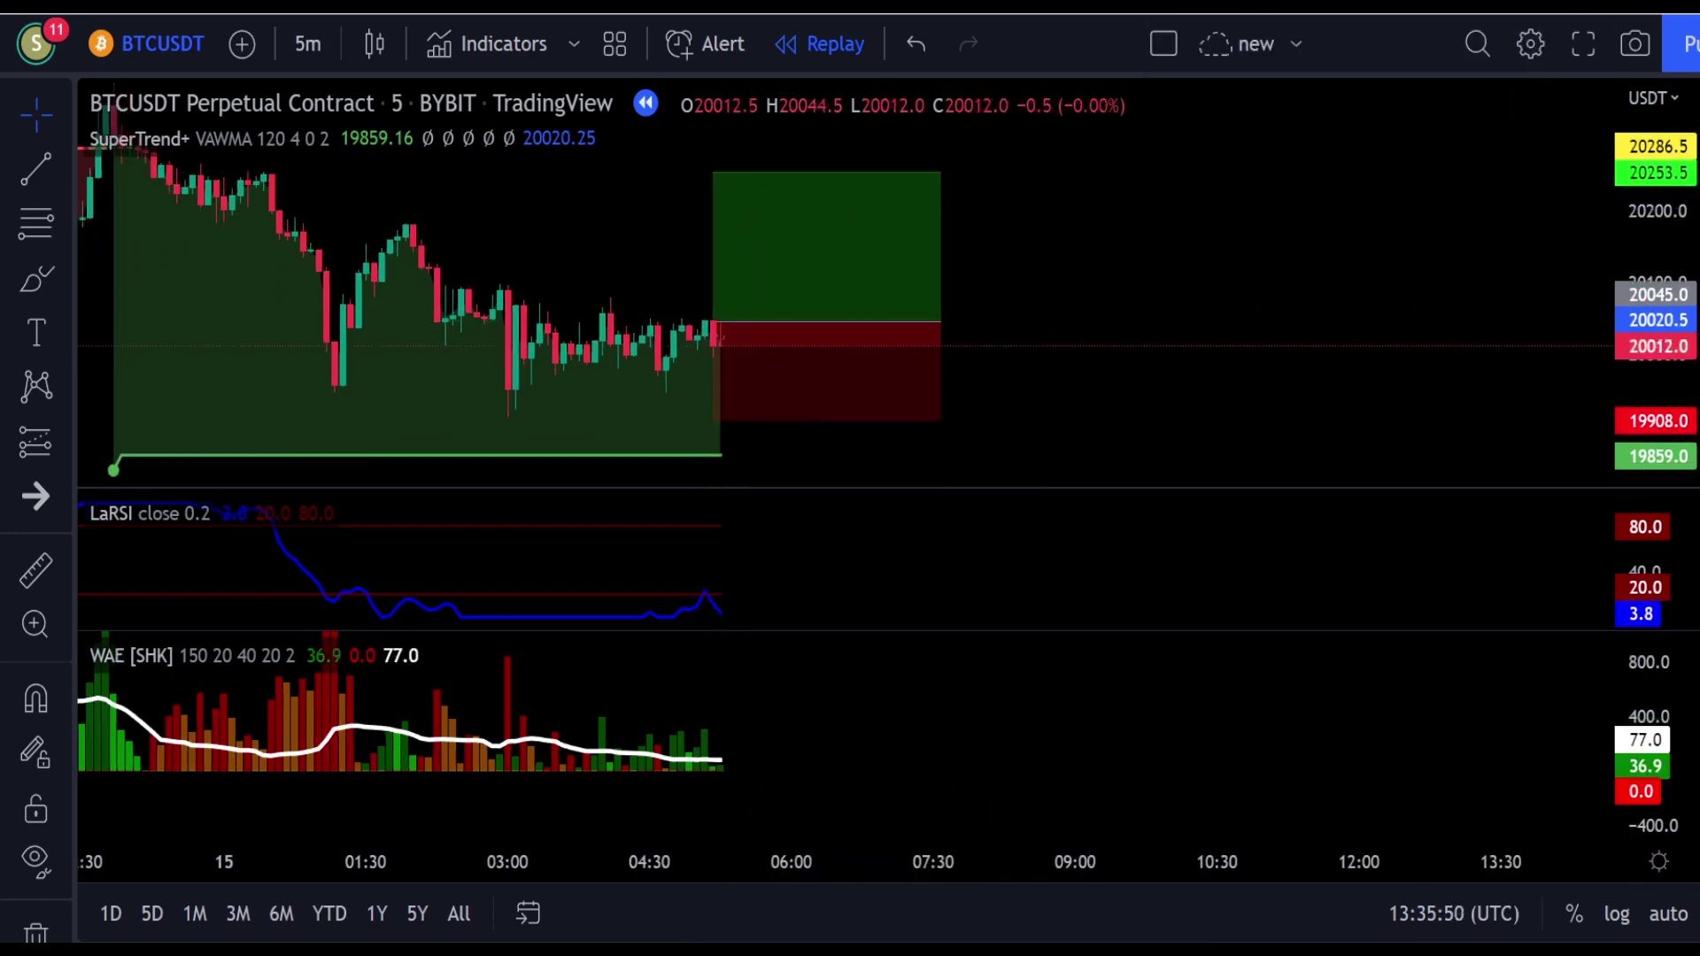
pyautogui.click(744, 924)
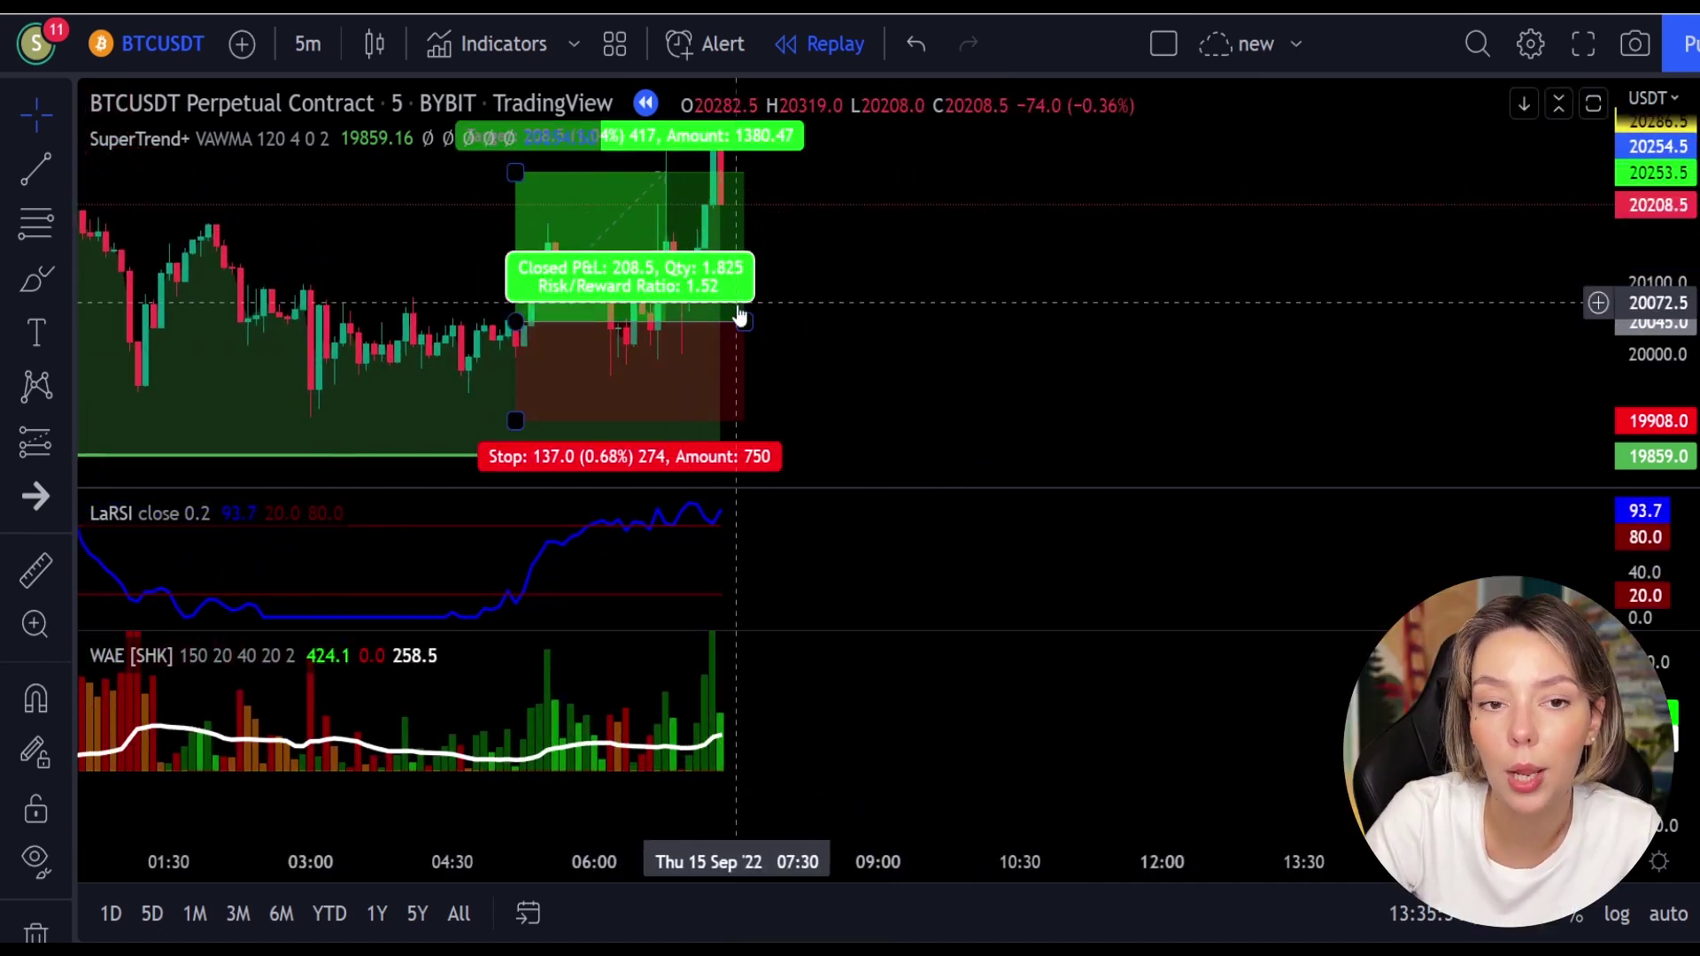
pyautogui.moveTo(742, 322); pyautogui.dragTo(724, 321)
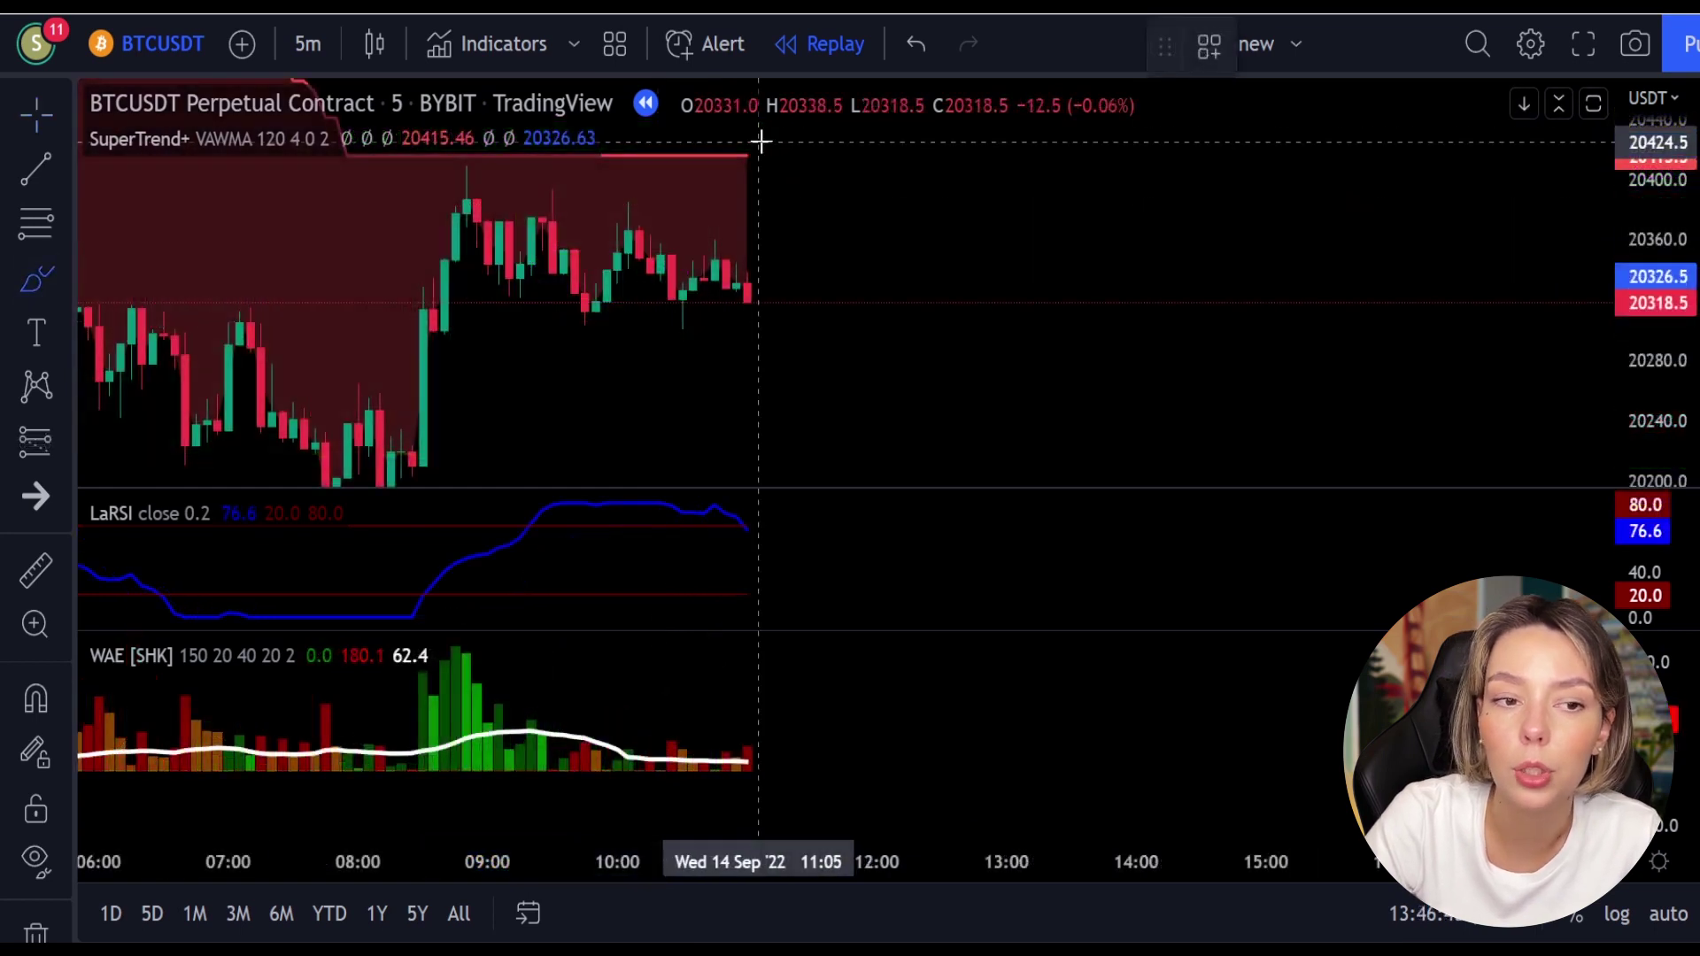
pyautogui.moveTo(759, 139)
pyautogui.mouseDown()
pyautogui.moveTo(653, 165)
pyautogui.moveTo(804, 231)
pyautogui.moveTo(785, 133)
pyautogui.moveTo(736, 151)
pyautogui.mouseUp()
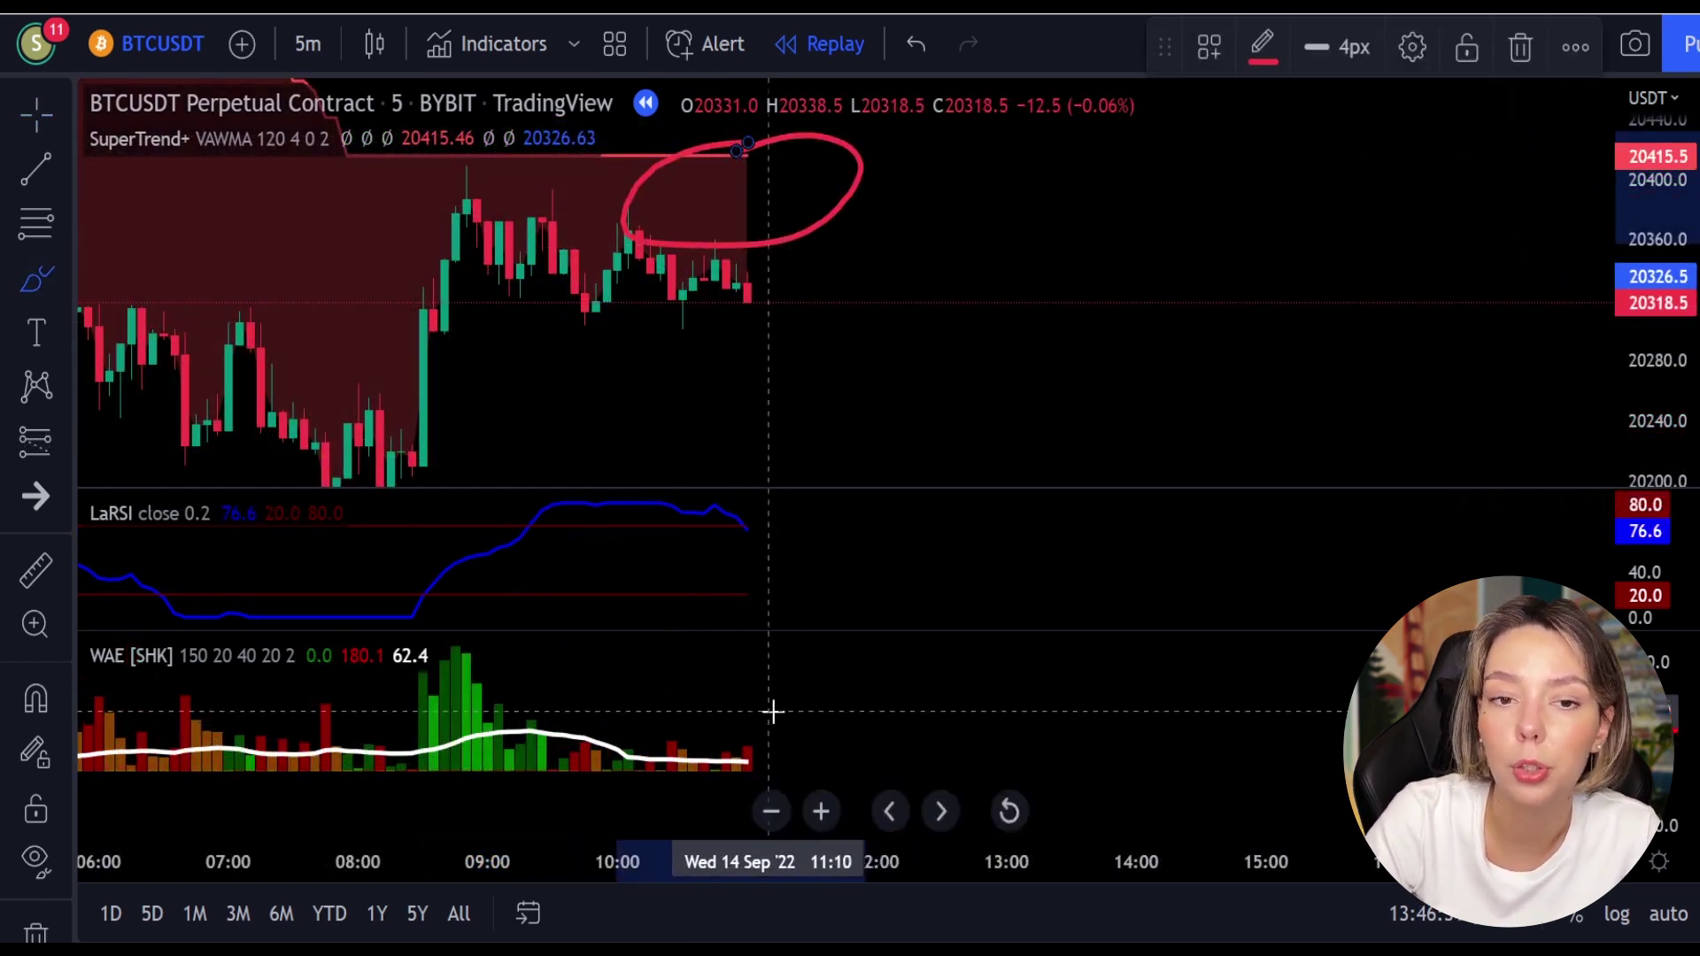
# Step: Circle the latest WAE bars and the LaRSI line end, then undo the LaRSI circle
pyautogui.moveTo(760, 711)
pyautogui.mouseDown()
pyautogui.moveTo(686, 734)
pyautogui.moveTo(776, 767)
pyautogui.mouseUp()
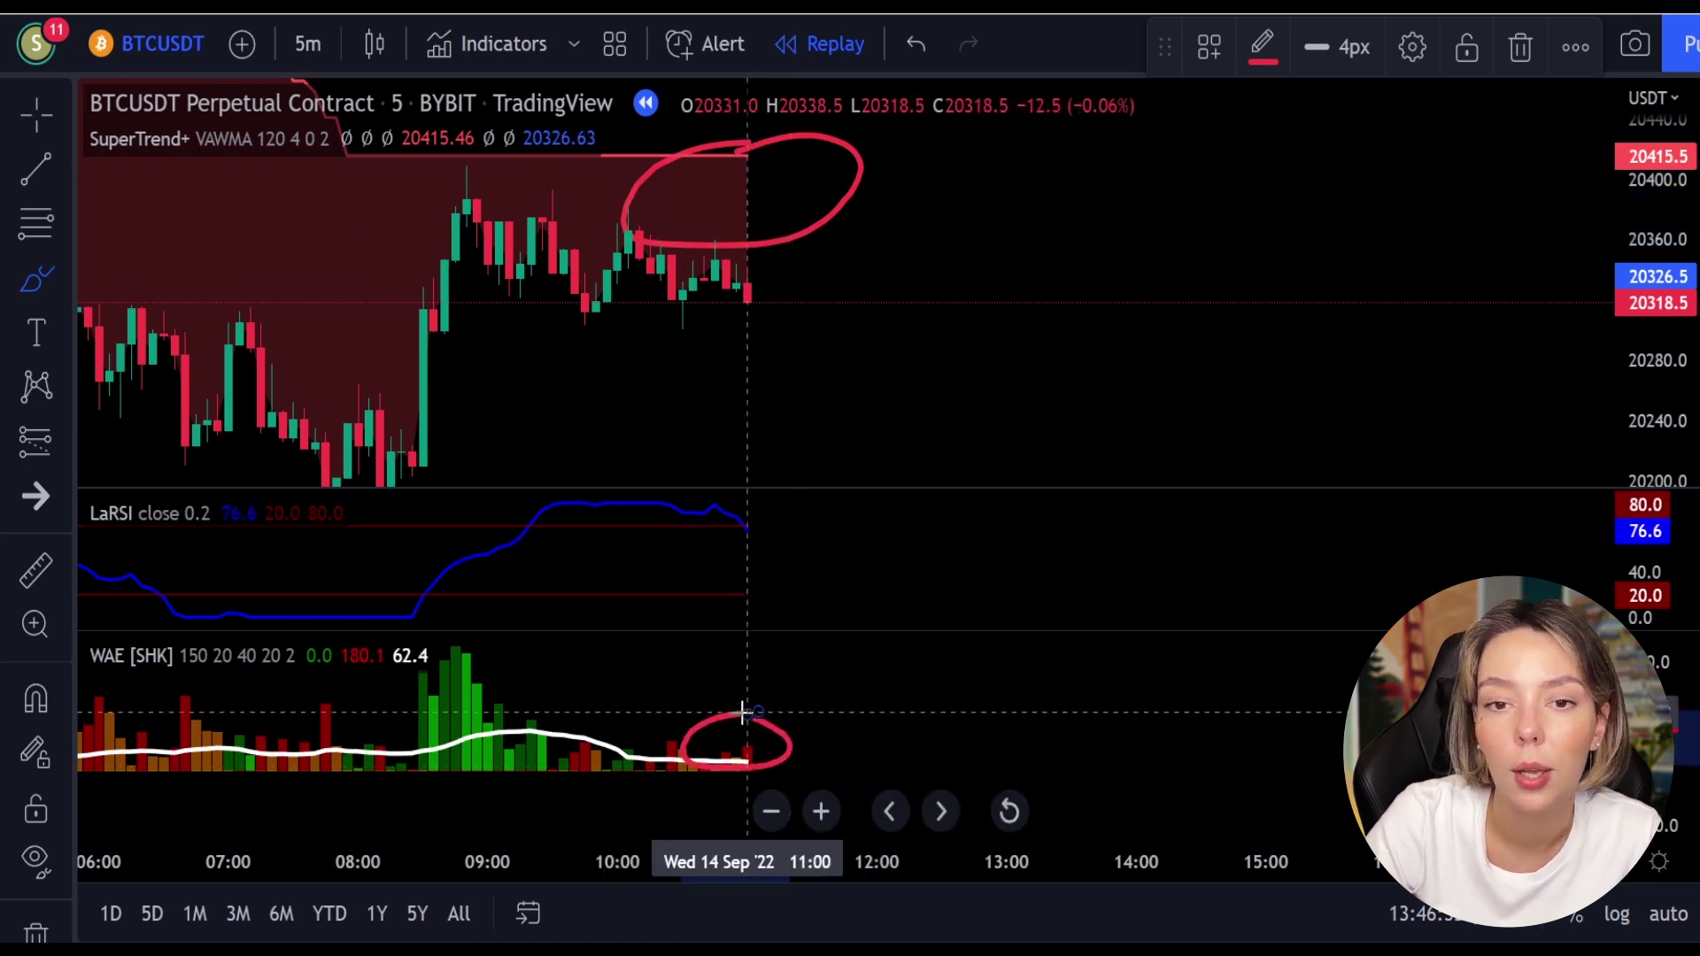
pyautogui.moveTo(765, 513)
pyautogui.mouseDown()
pyautogui.moveTo(722, 533)
pyautogui.moveTo(777, 528)
pyautogui.mouseUp()
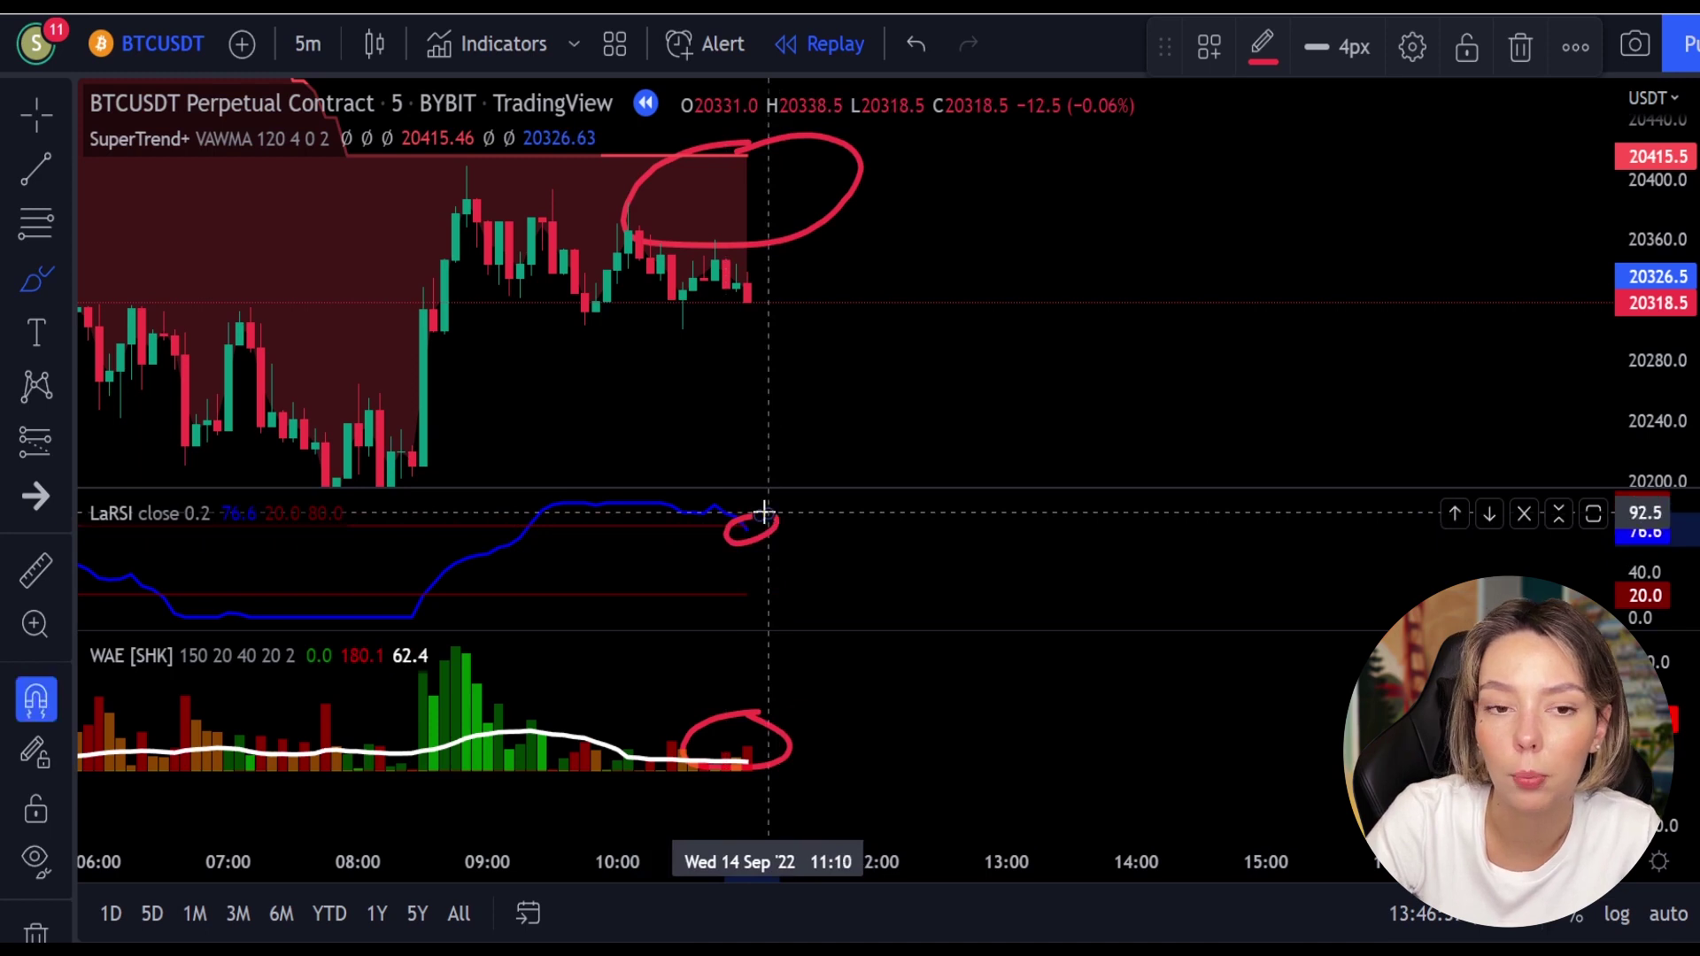
pyautogui.hotkey('ctrl', 'z')
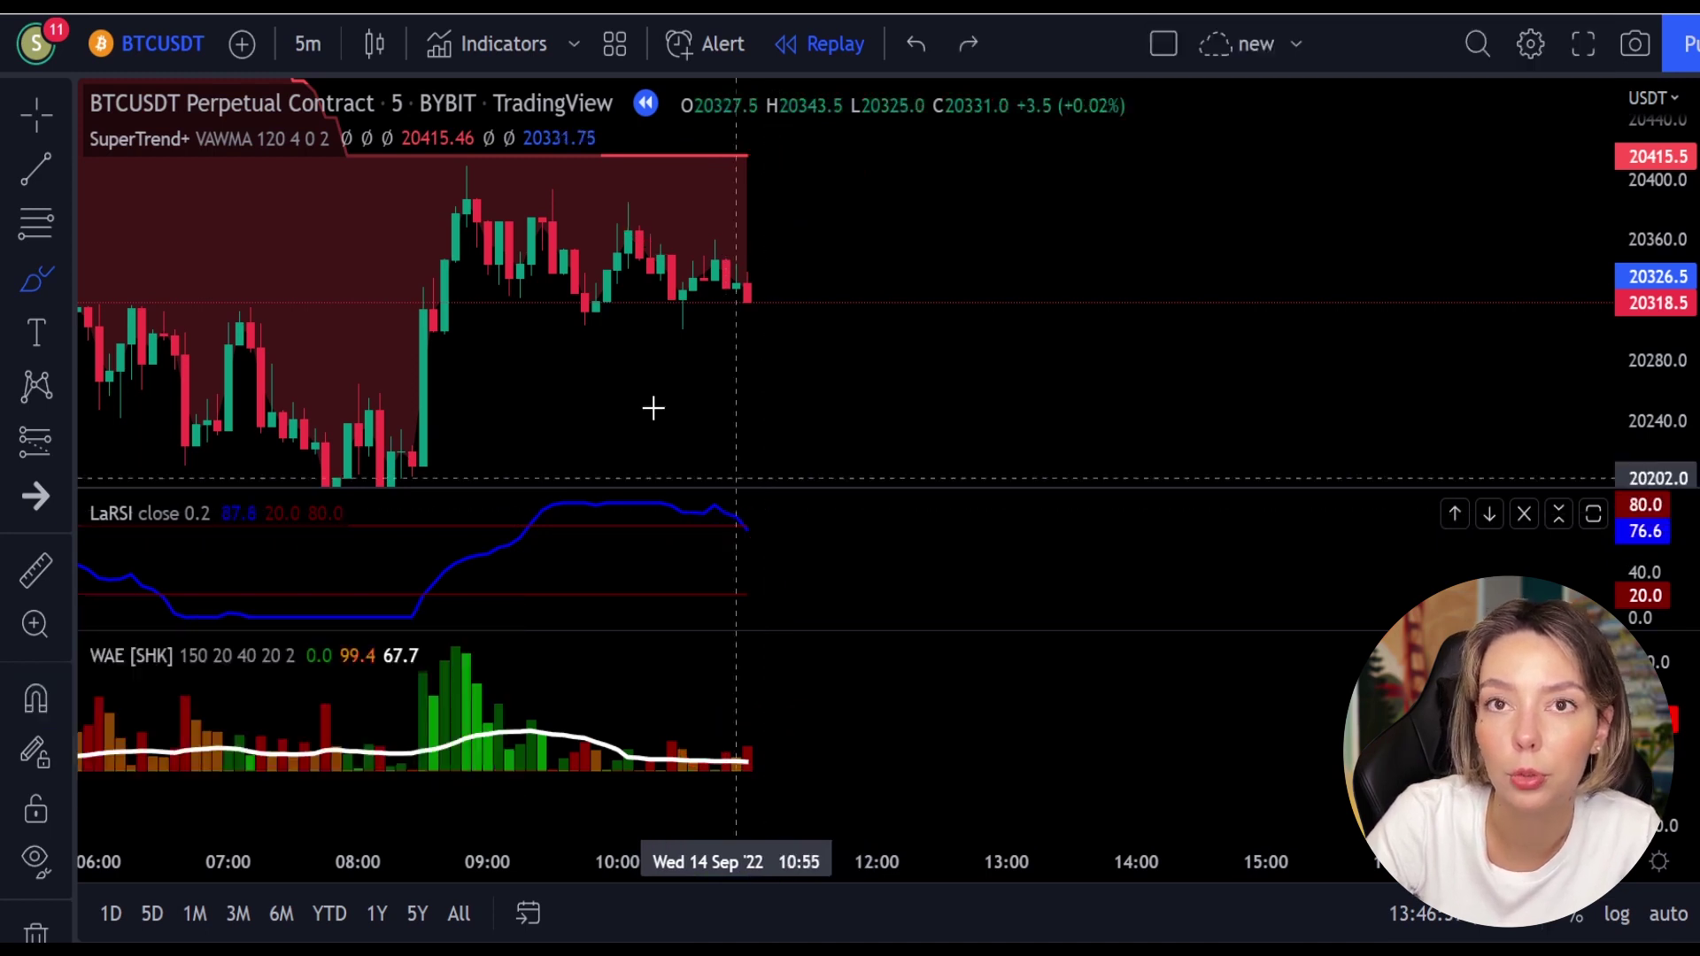
# Step: Place a short position at the last bar with a 31-point stop and 46.5-point target
pyautogui.click(38, 453)
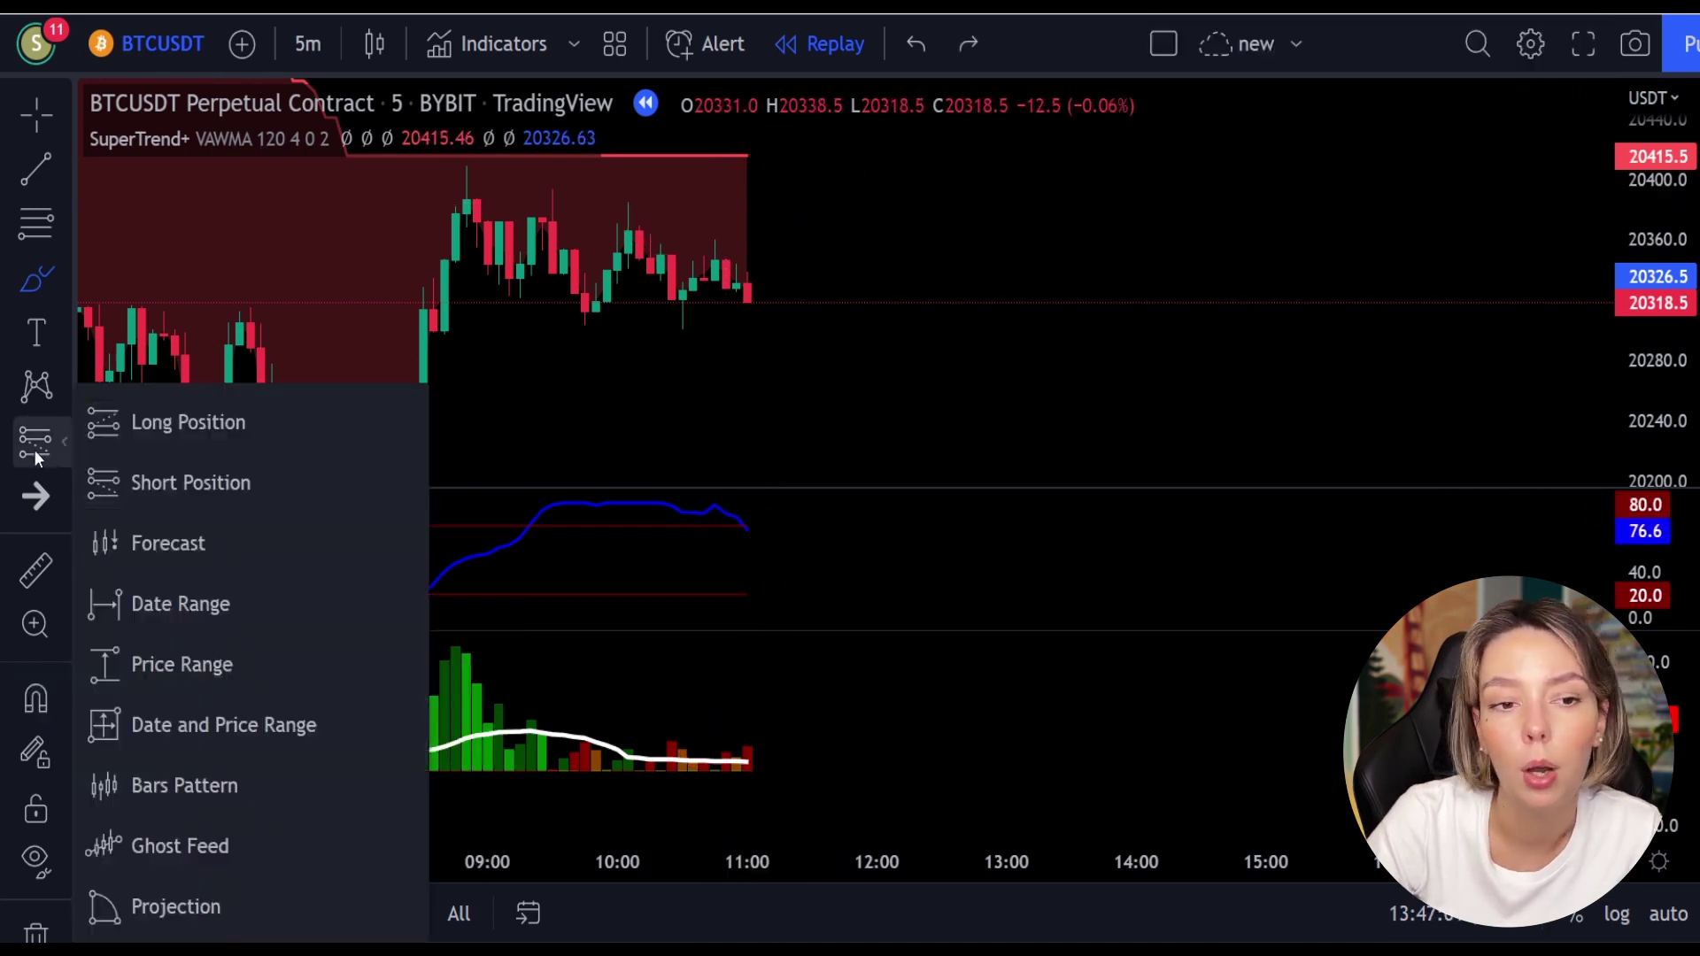
pyautogui.click(186, 478)
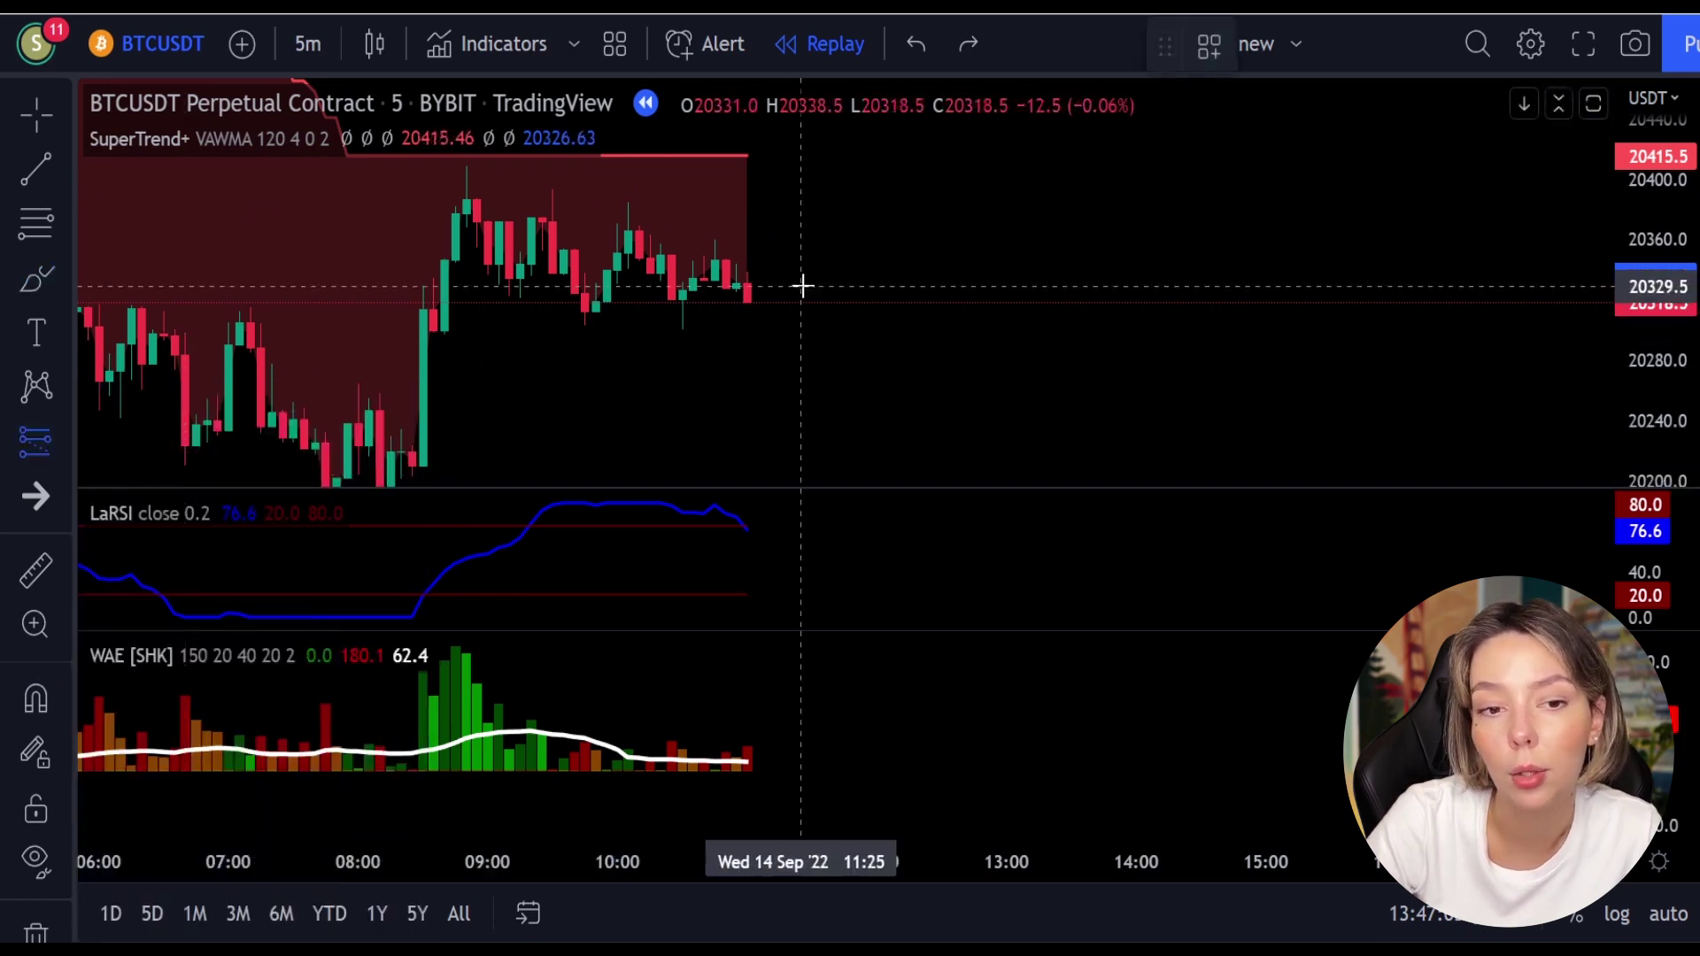
pyautogui.click(755, 285)
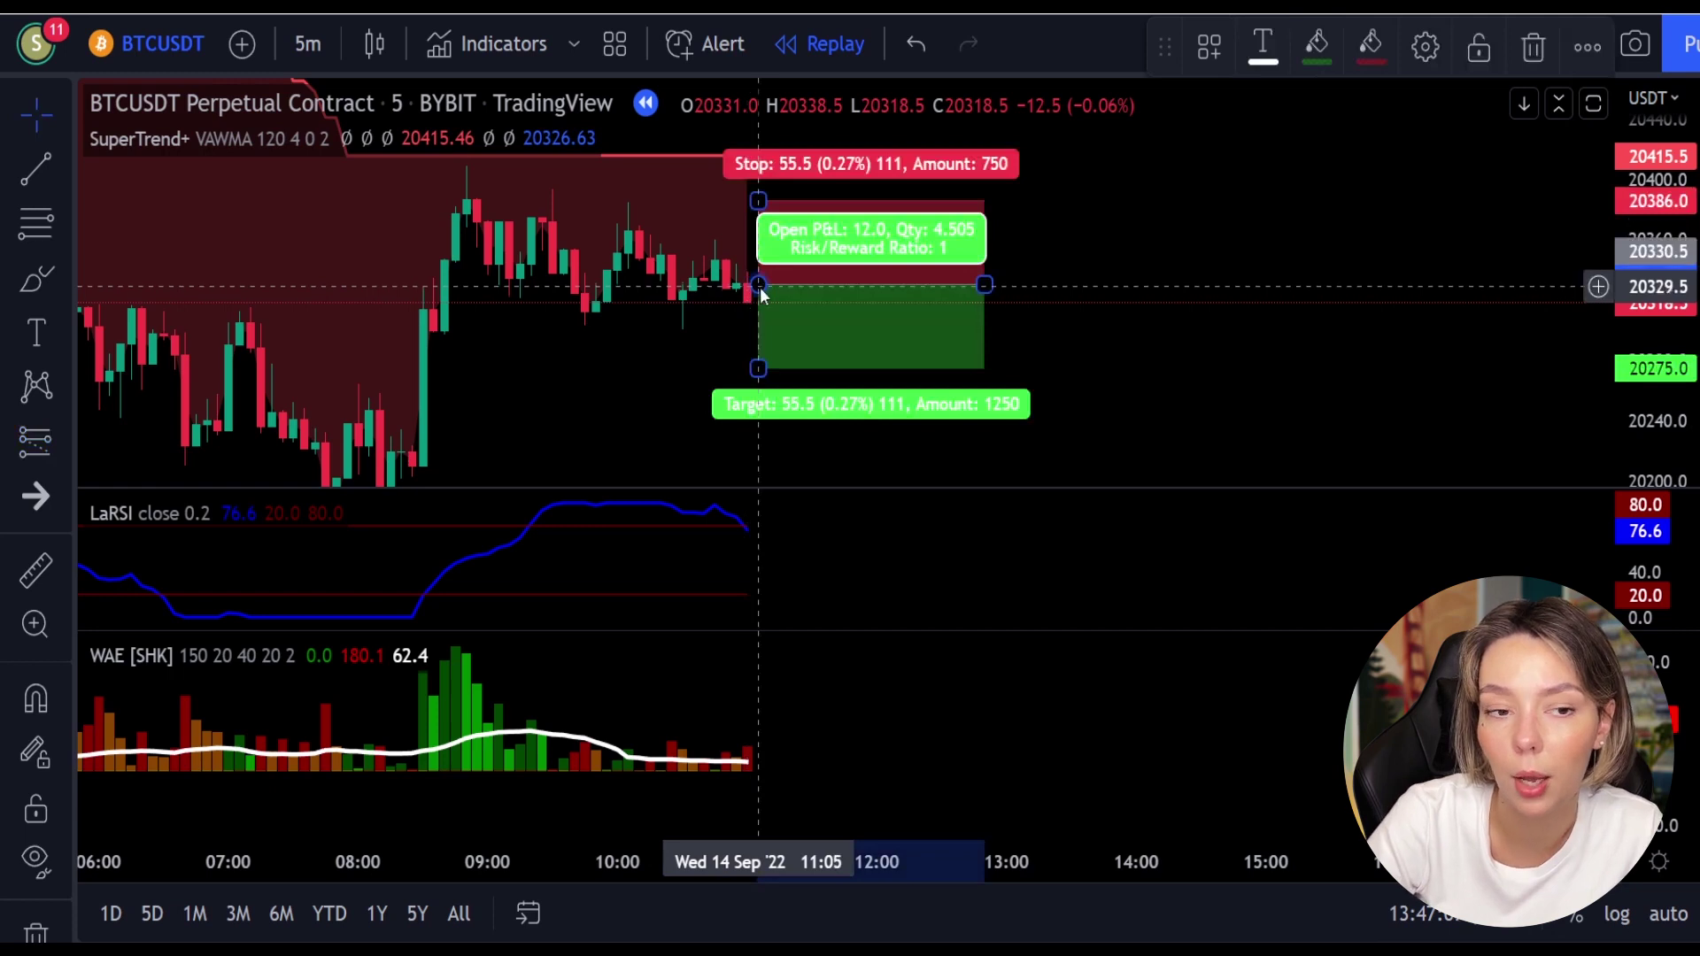
pyautogui.moveTo(761, 202); pyautogui.dragTo(763, 250)
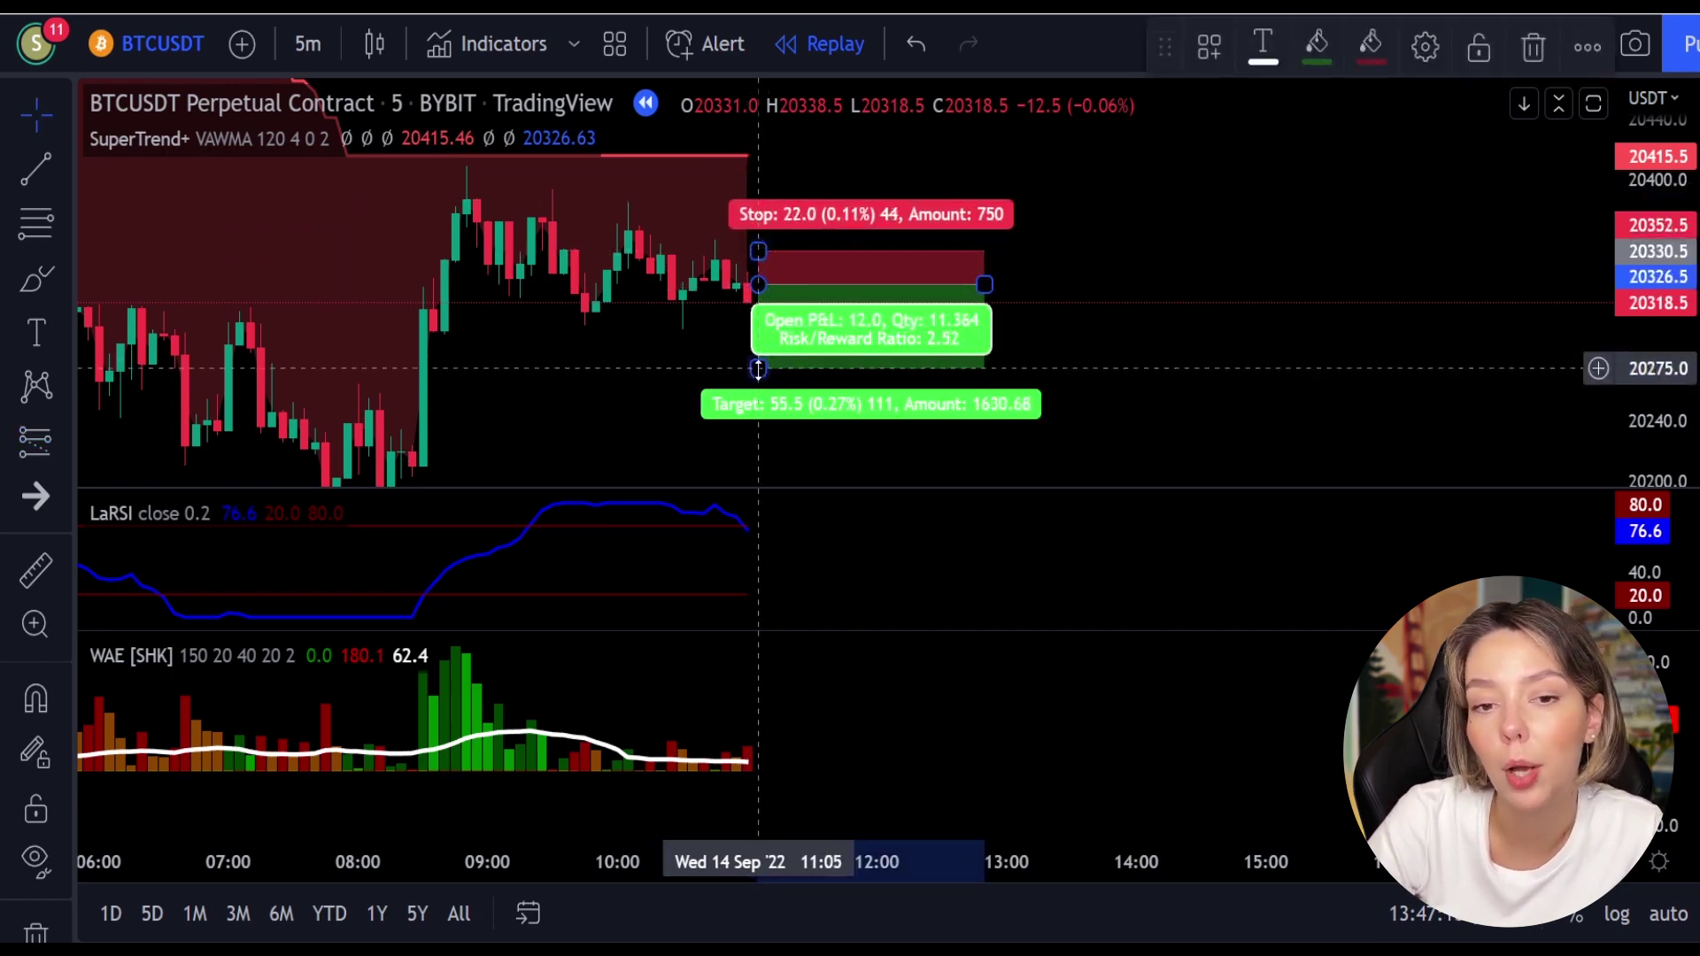
pyautogui.moveTo(758, 368); pyautogui.dragTo(758, 344)
pyautogui.moveTo(762, 250); pyautogui.dragTo(764, 237)
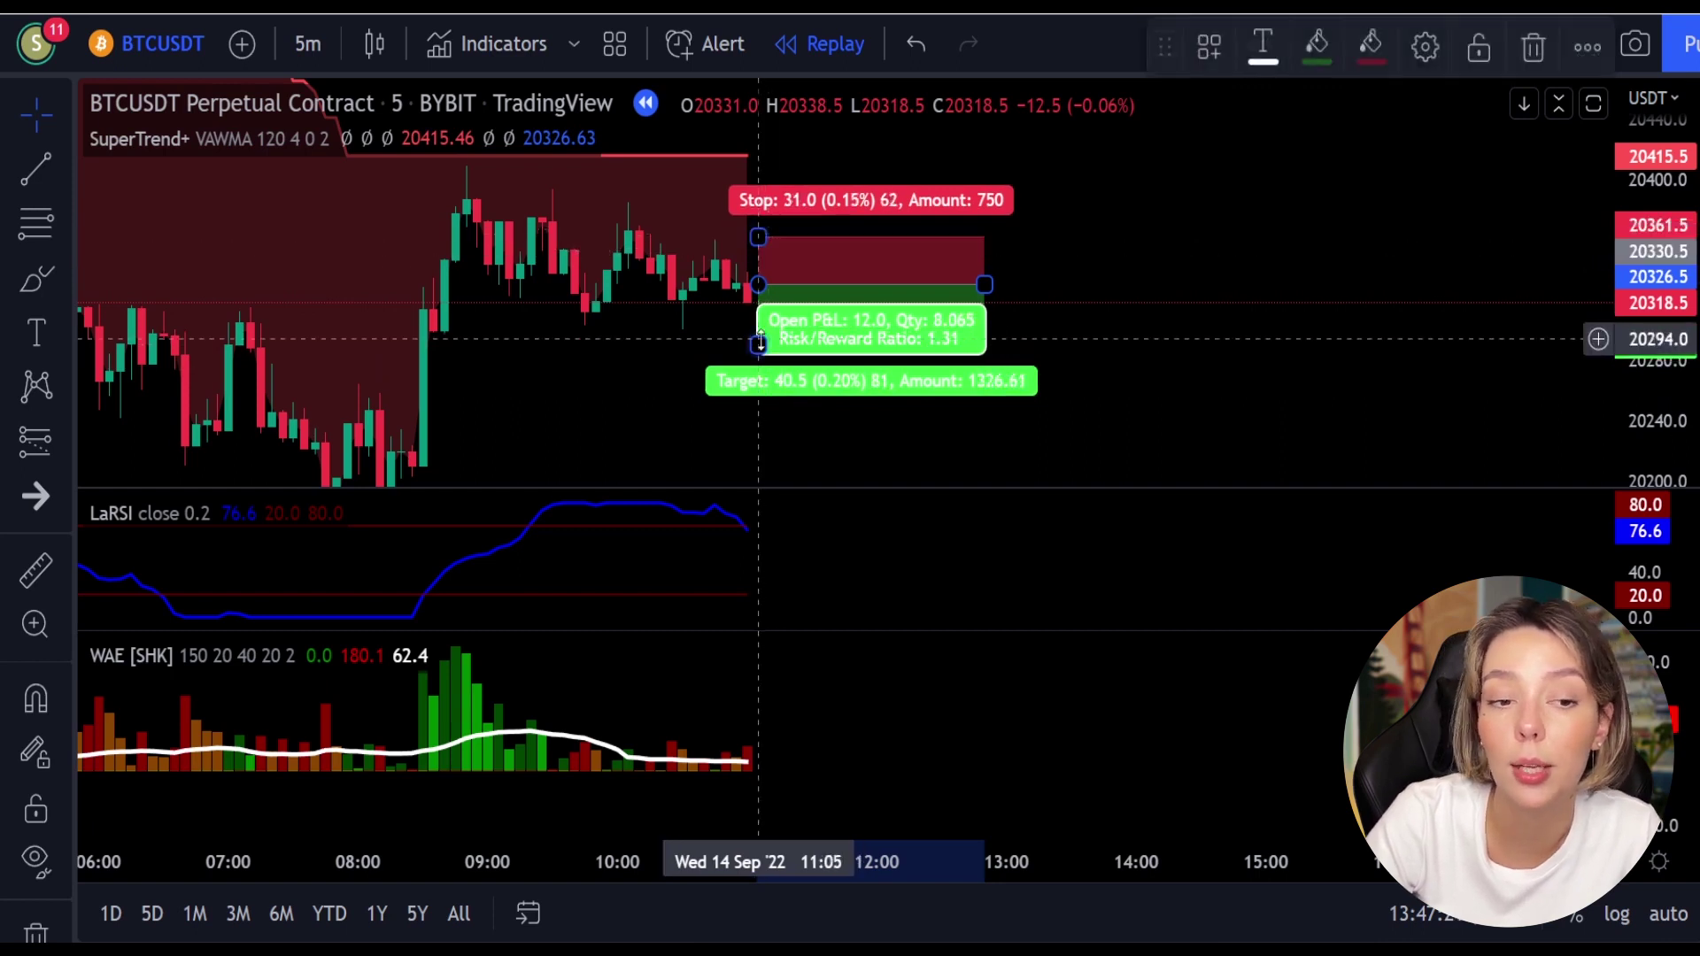
pyautogui.moveTo(759, 345); pyautogui.dragTo(759, 354)
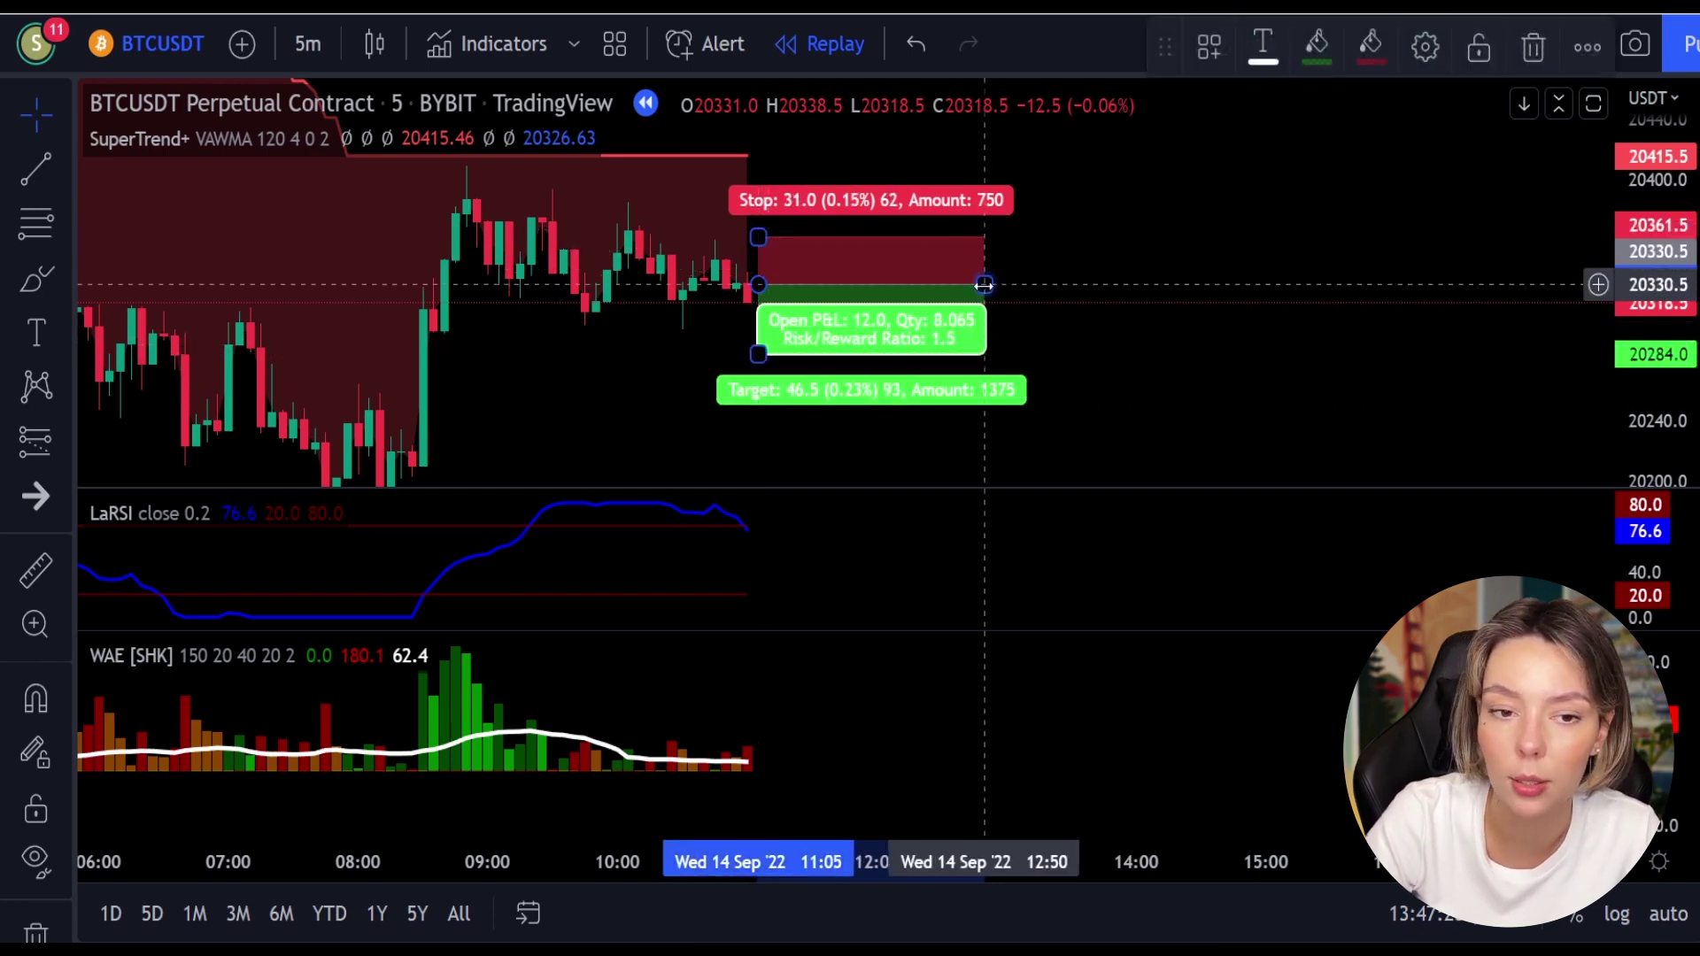
pyautogui.moveTo(985, 284); pyautogui.dragTo(1119, 294)
# Step: Replay until price drops through the target, then narrow the trade box to end there
pyautogui.hotkey('shift', 'Down')
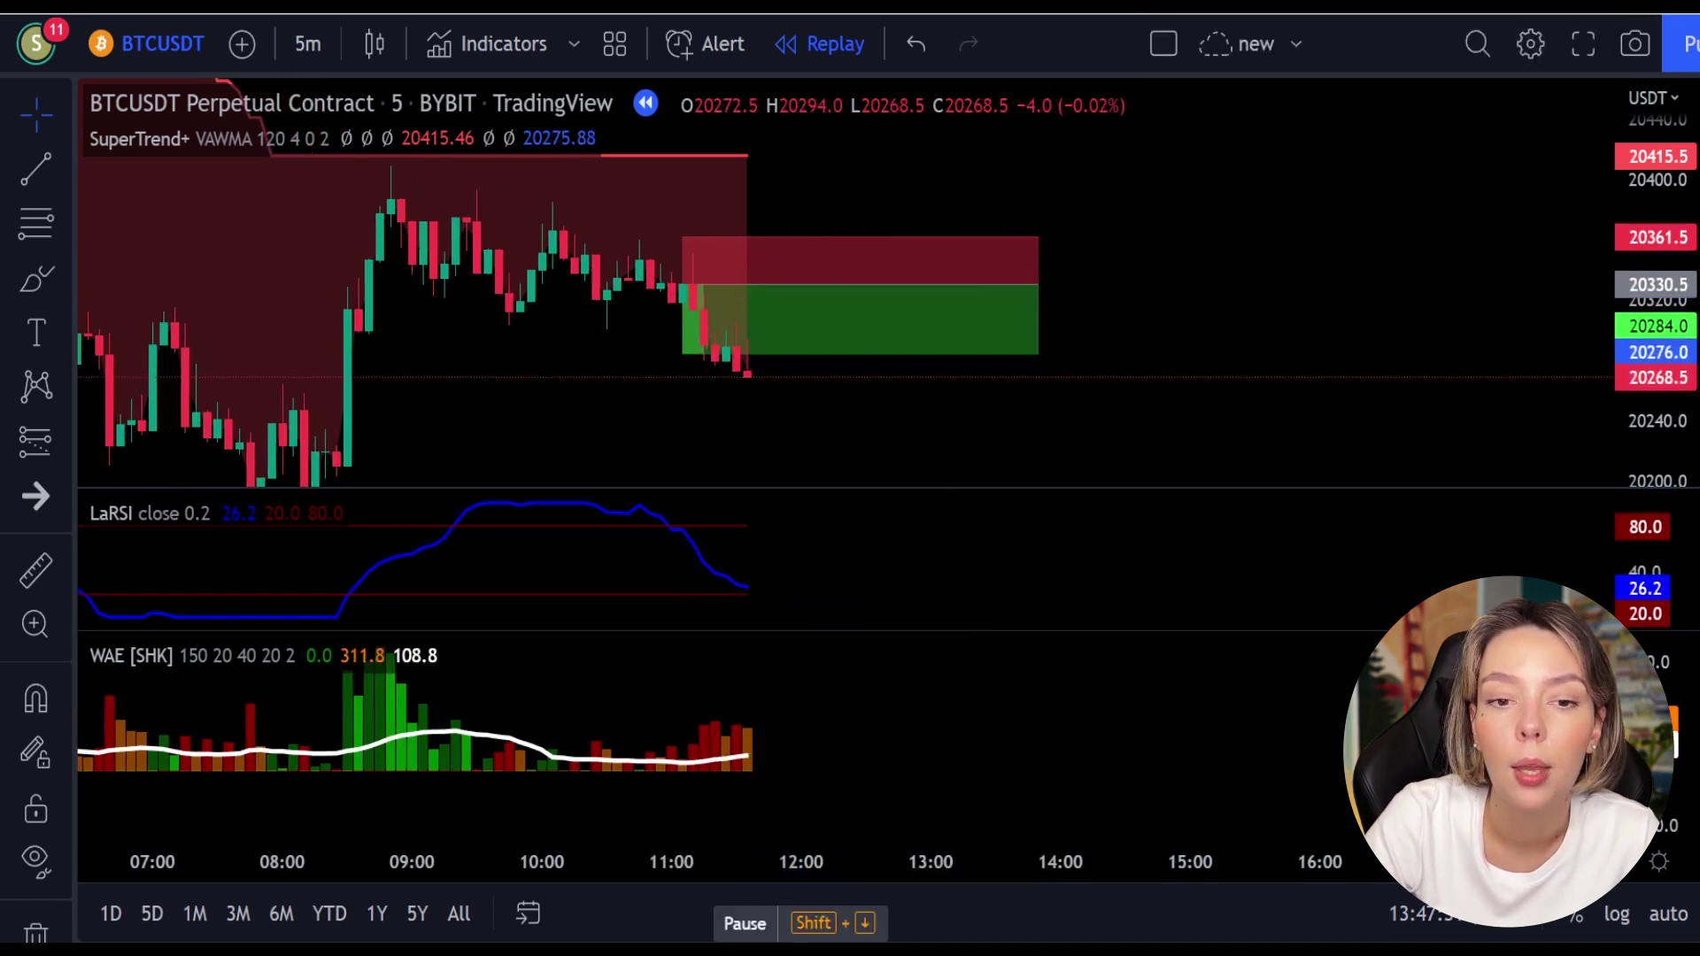
pyautogui.moveTo(721, 336)
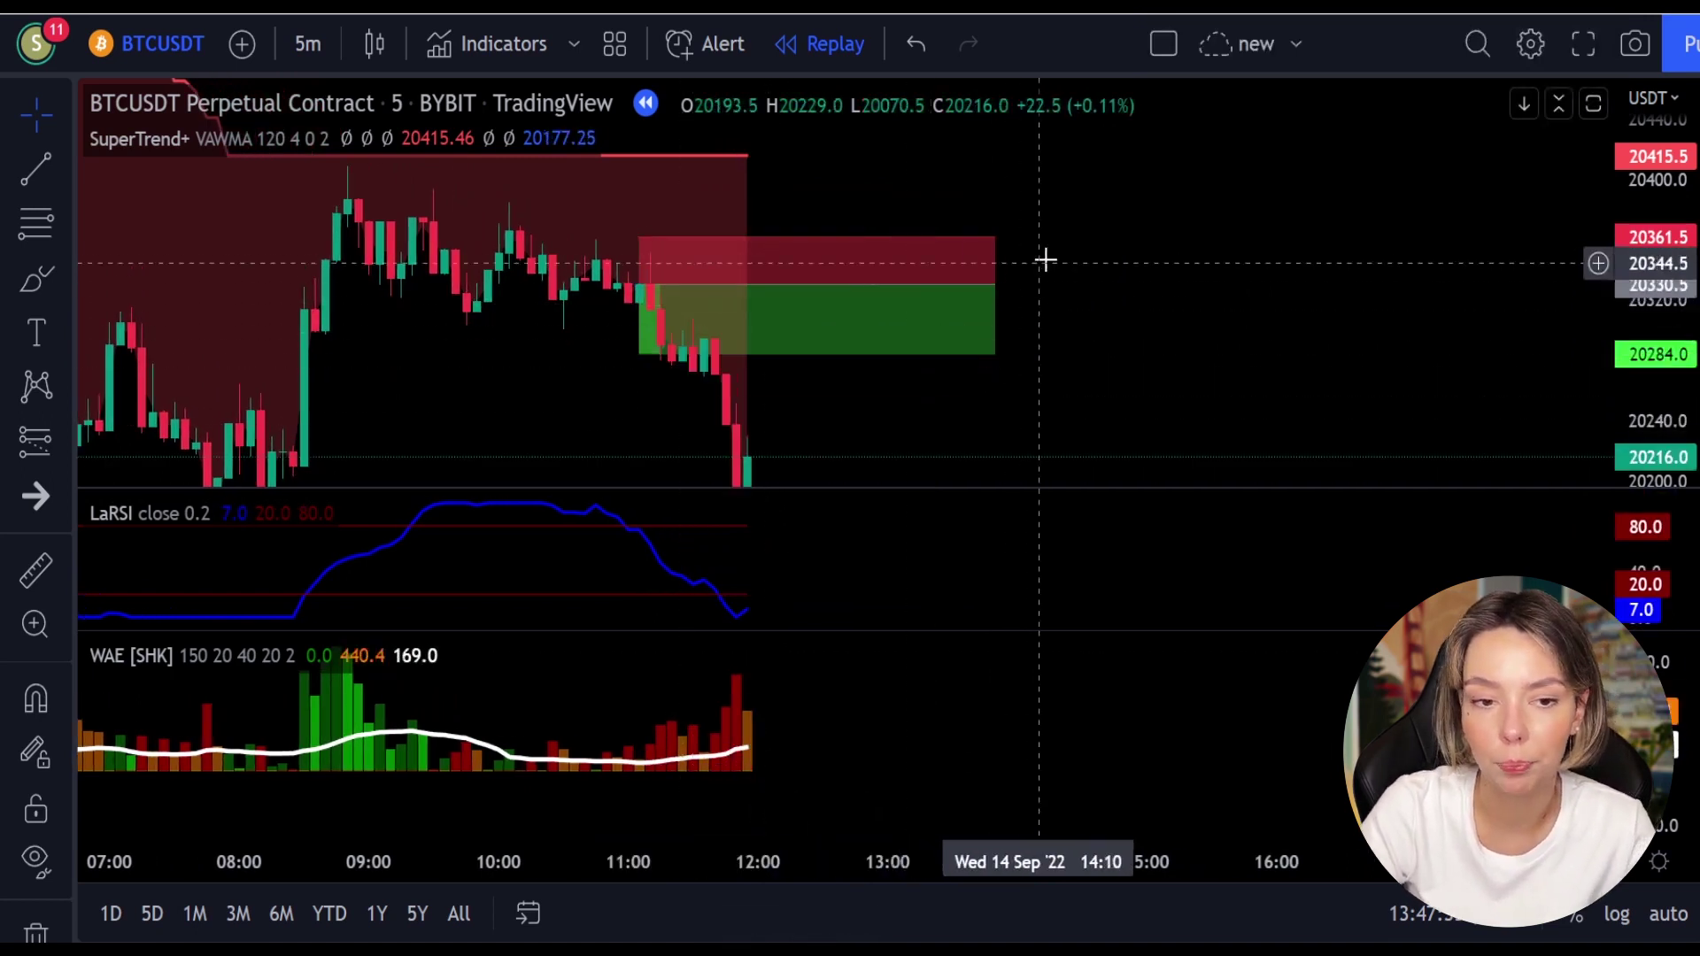
pyautogui.moveTo(994, 288)
pyautogui.mouseDown()
pyautogui.moveTo(661, 290)
pyautogui.moveTo(747, 301)
pyautogui.moveTo(661, 349)
pyautogui.mouseUp()
pyautogui.click(936, 201)
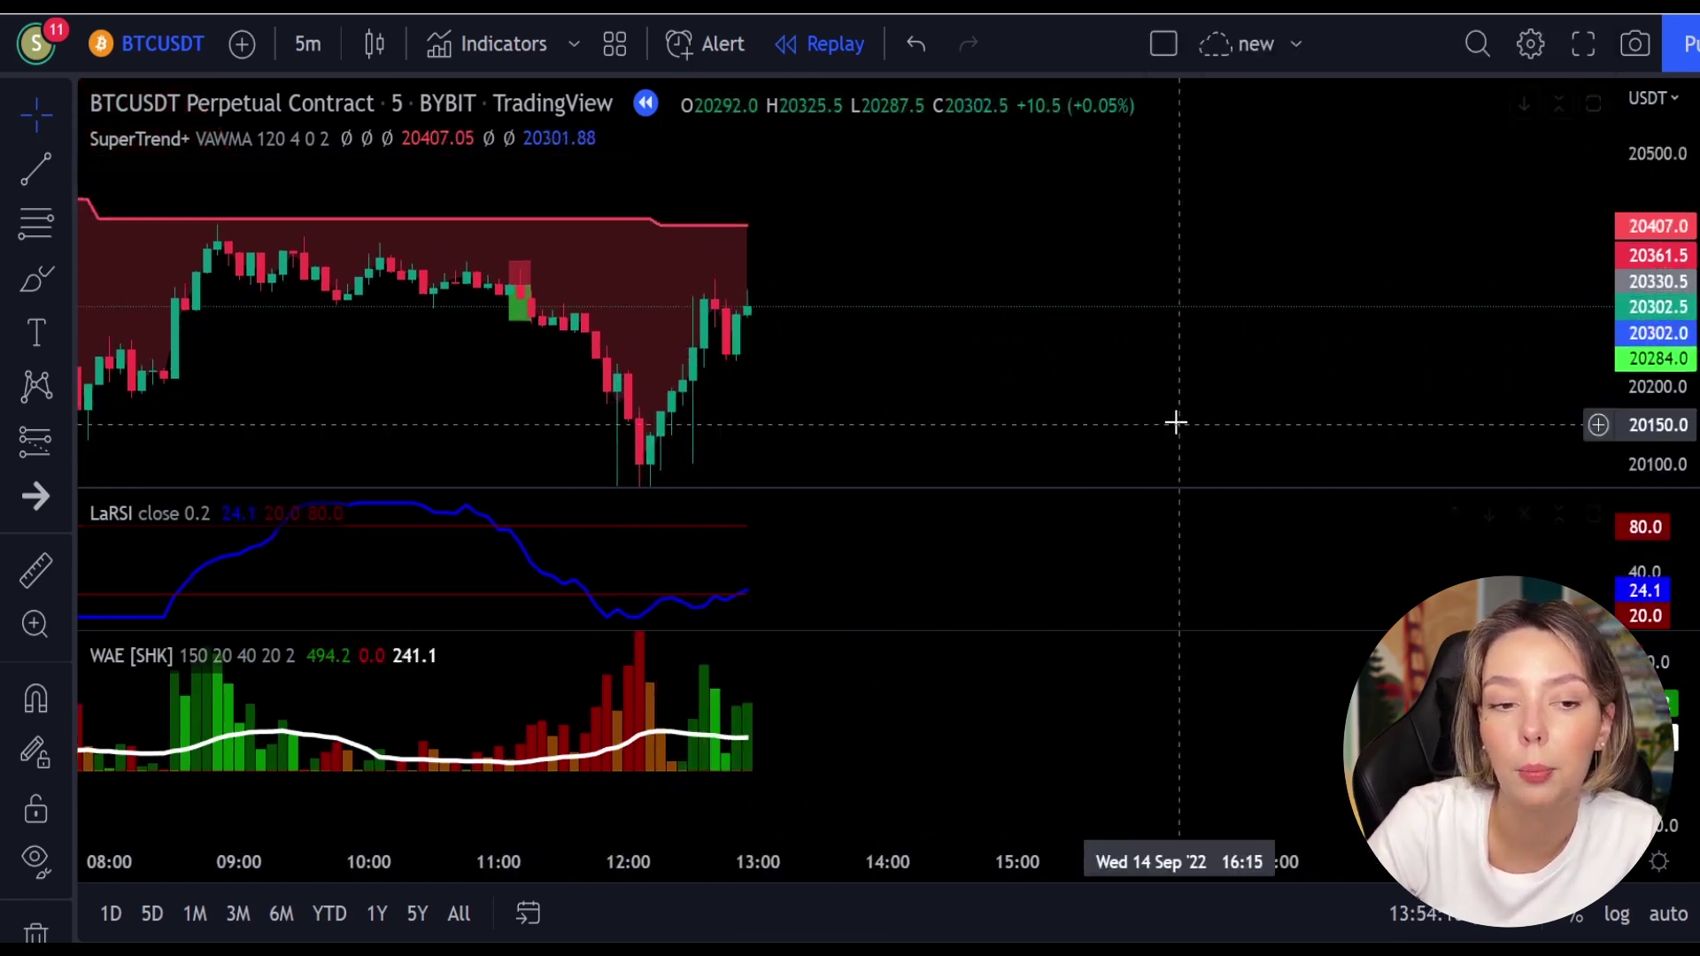
# Step: Brush red circles around the newest WAE bars, LaRSI values and highs under SuperTrend
pyautogui.click(39, 274)
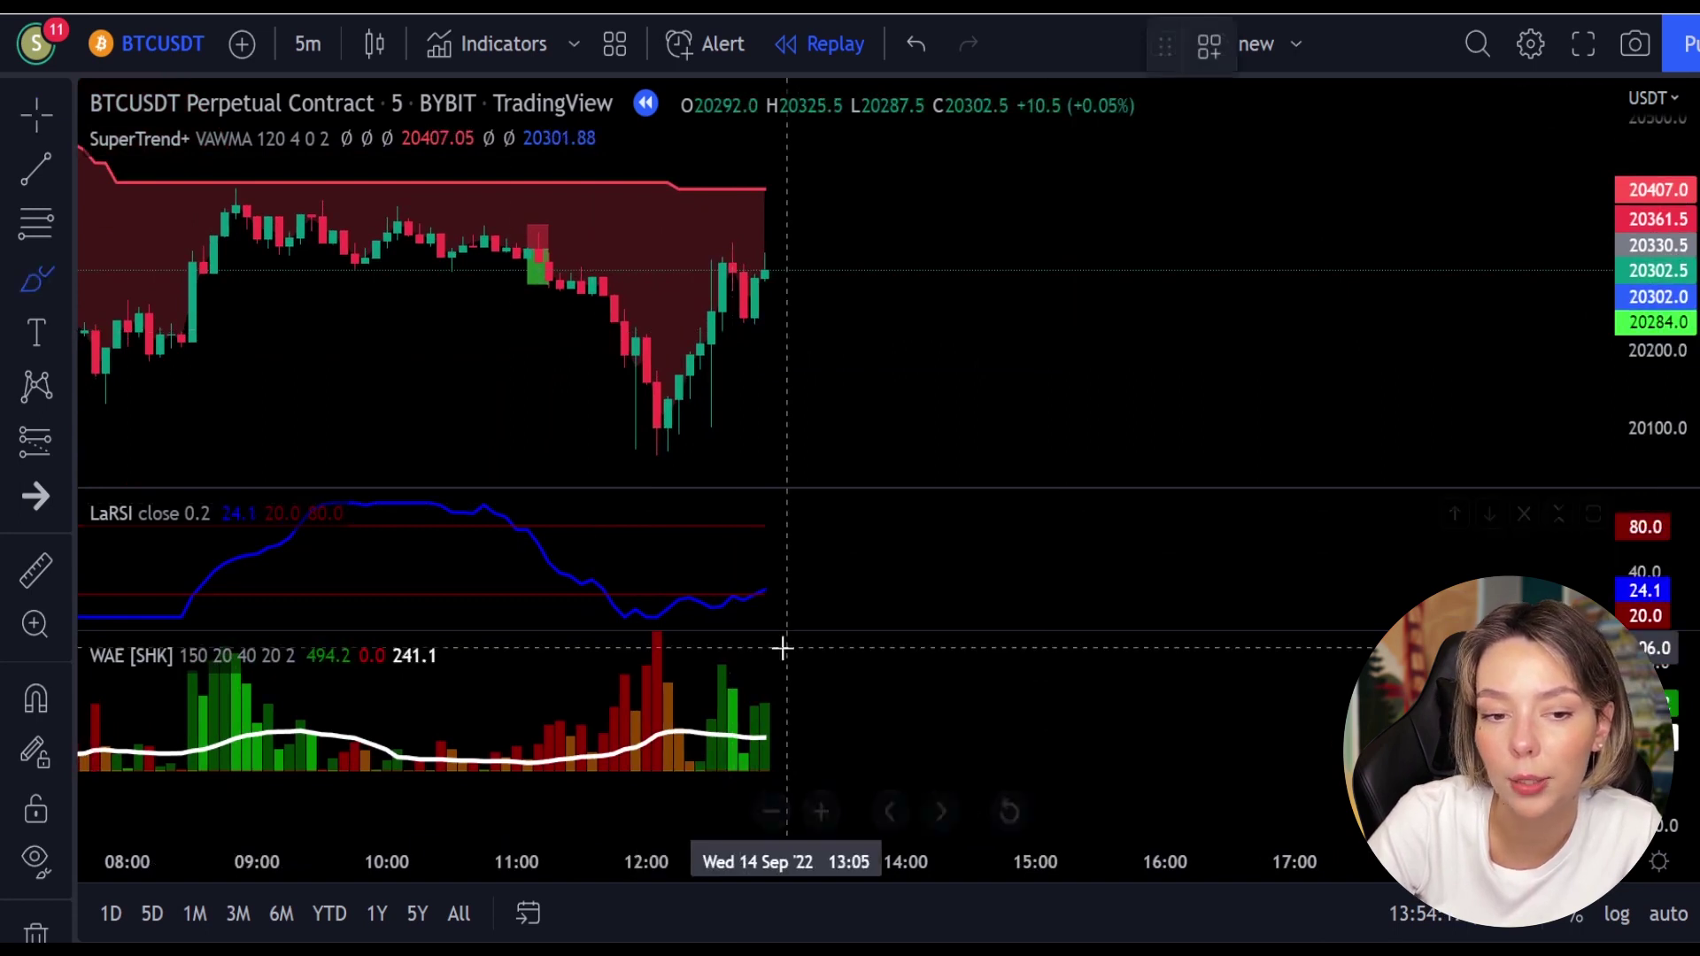
pyautogui.moveTo(782, 653)
pyautogui.mouseDown()
pyautogui.moveTo(713, 657)
pyautogui.moveTo(709, 719)
pyautogui.moveTo(803, 702)
pyautogui.mouseUp()
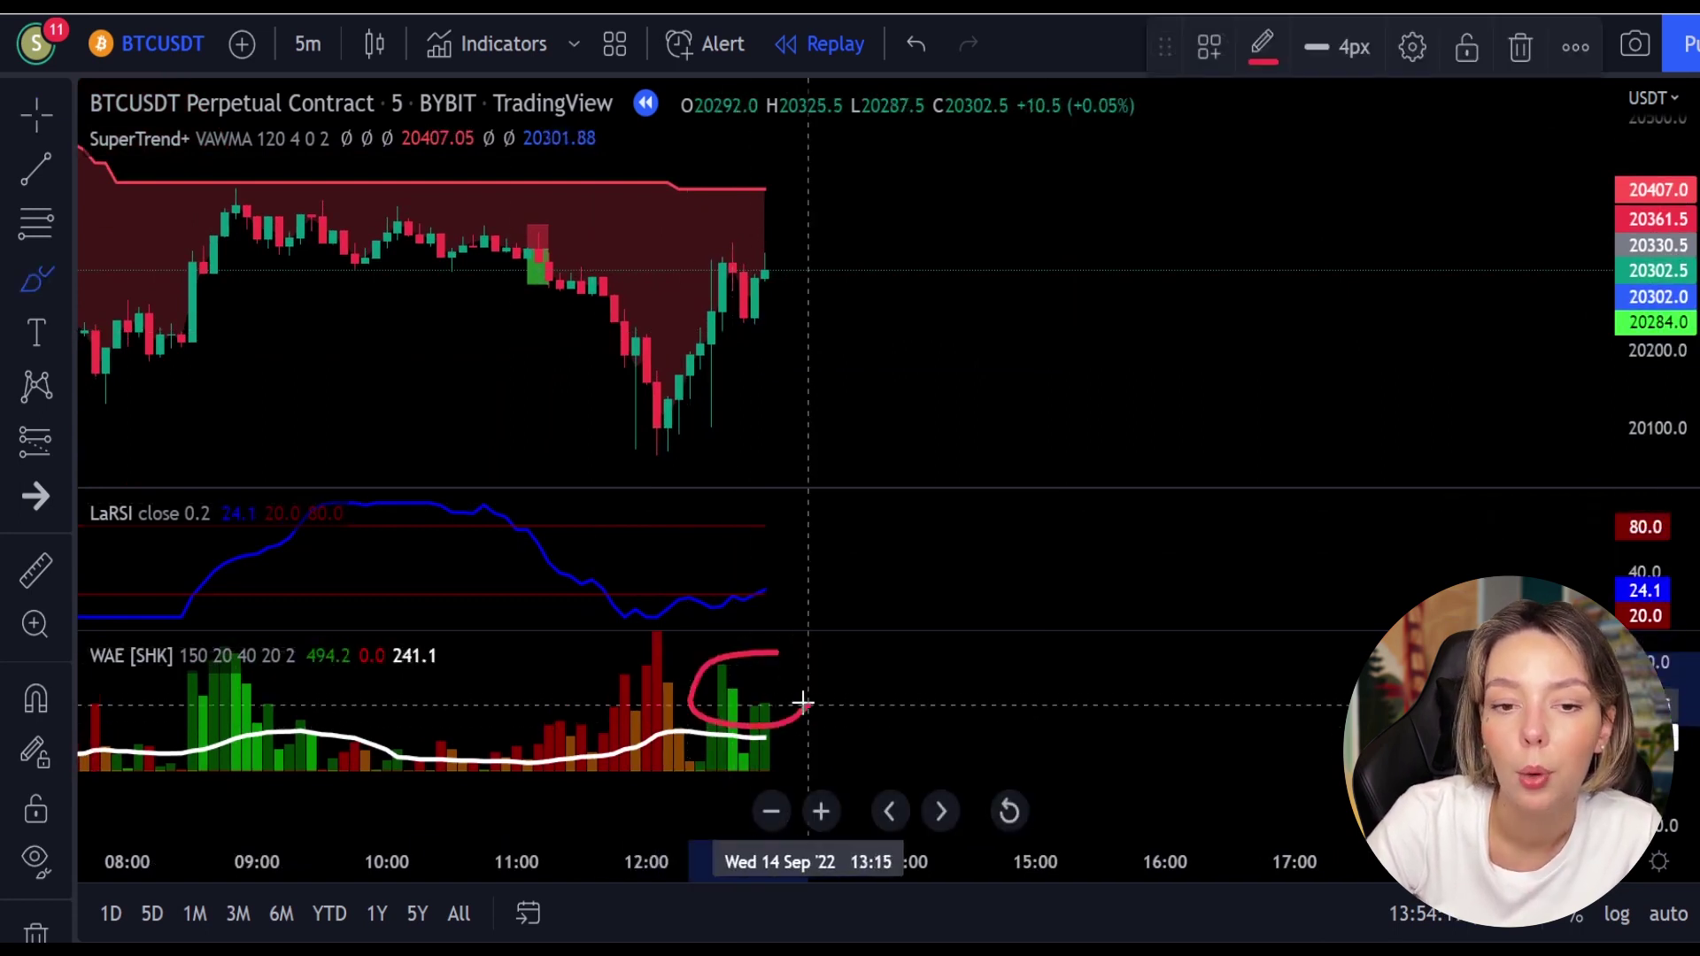
pyautogui.moveTo(795, 561)
pyautogui.mouseDown()
pyautogui.moveTo(748, 589)
pyautogui.moveTo(802, 602)
pyautogui.mouseUp()
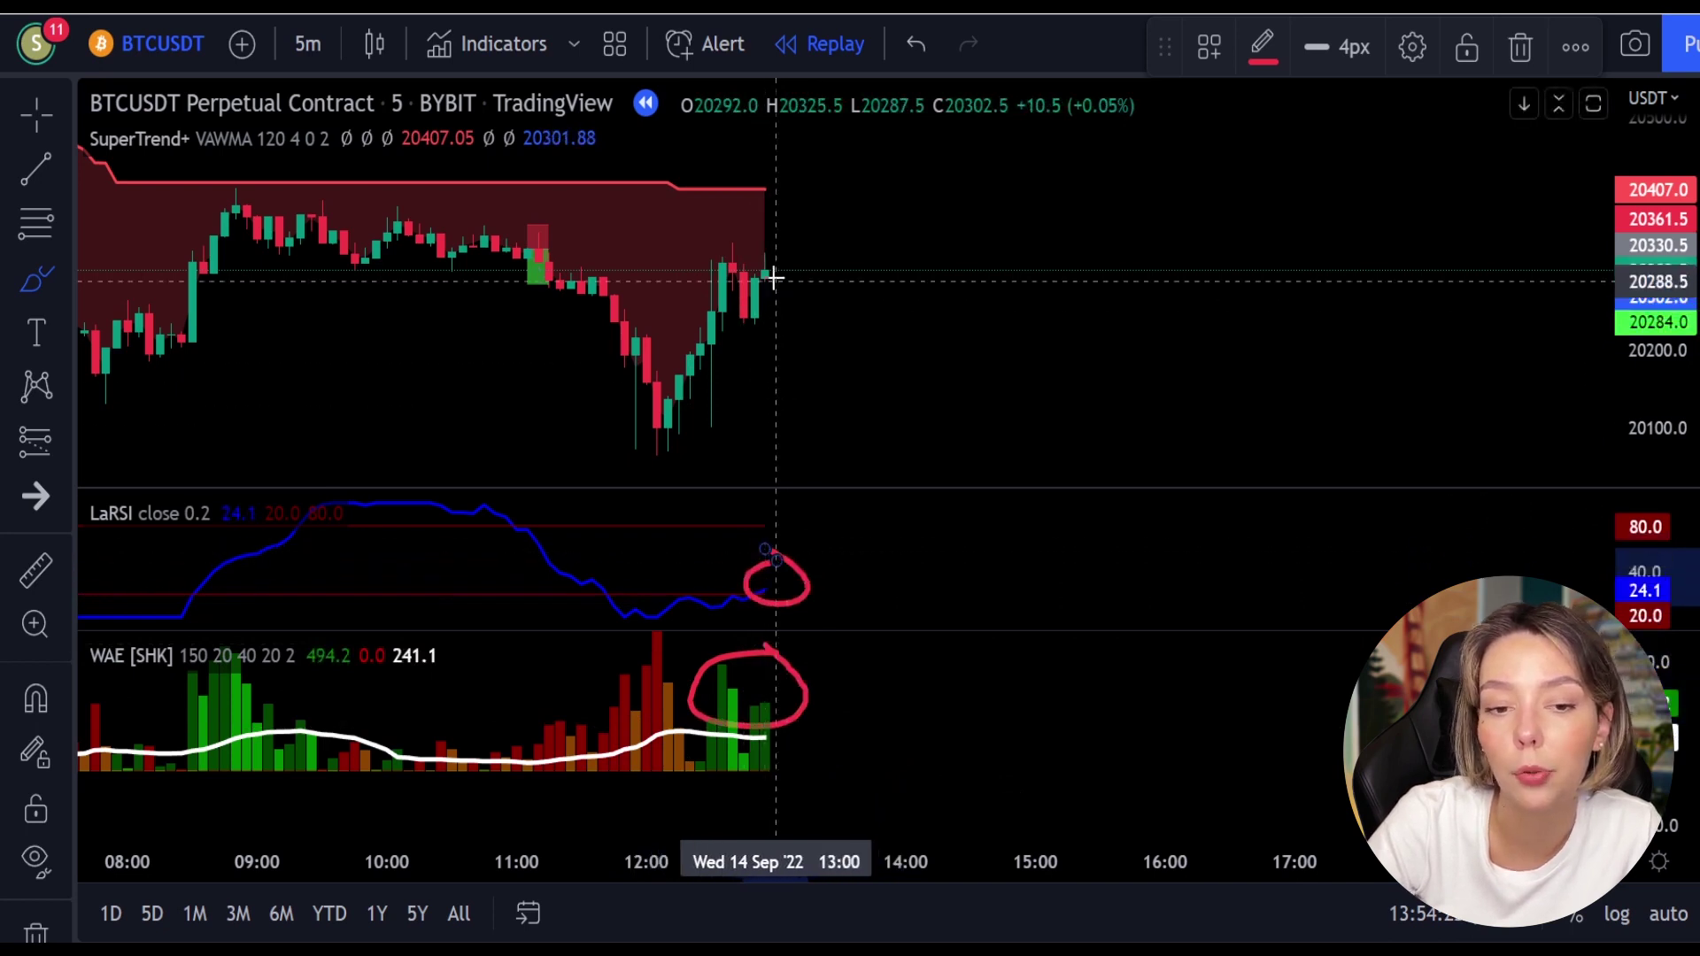
pyautogui.moveTo(744, 198)
pyautogui.mouseDown()
pyautogui.moveTo(706, 197)
pyautogui.moveTo(724, 188)
pyautogui.moveTo(647, 242)
pyautogui.mouseUp()
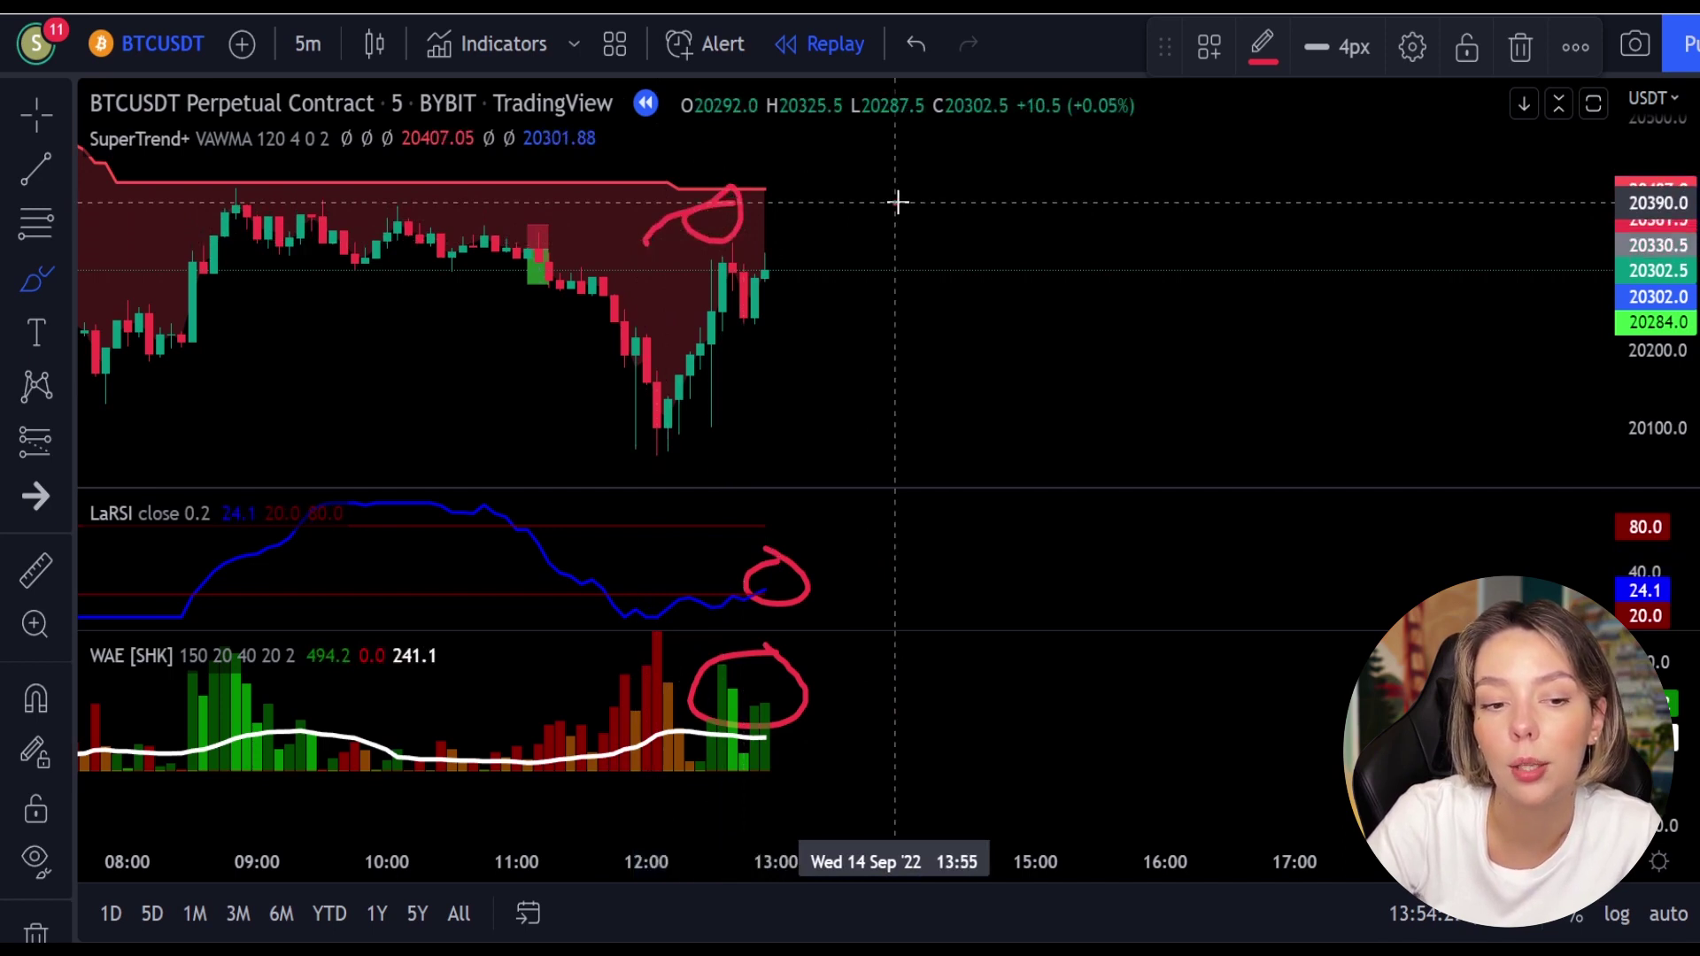
# Step: Draw and undo a red X over the chart, then circle and undo the tall WAE bars
pyautogui.moveTo(897, 203); pyautogui.dragTo(1142, 293)
pyautogui.moveTo(1119, 150); pyautogui.dragTo(952, 366)
pyautogui.hotkey('ctrl', 'z')
pyautogui.hotkey('ctrl', 'z')
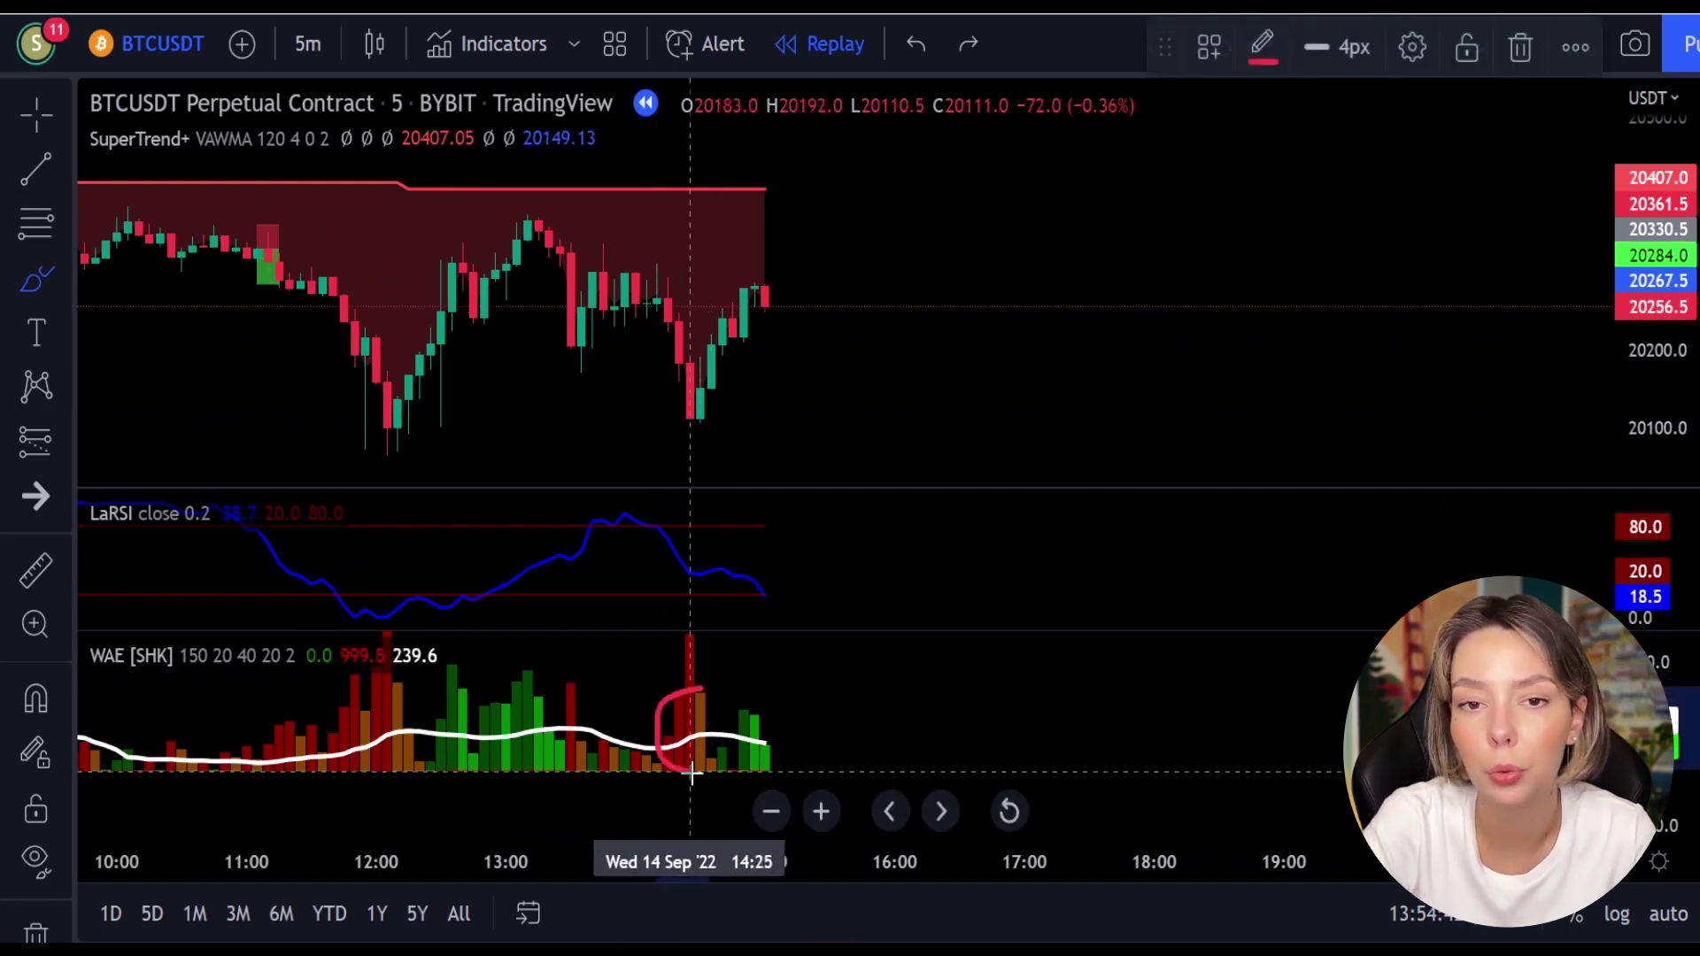
pyautogui.moveTo(690, 693); pyautogui.dragTo(691, 694)
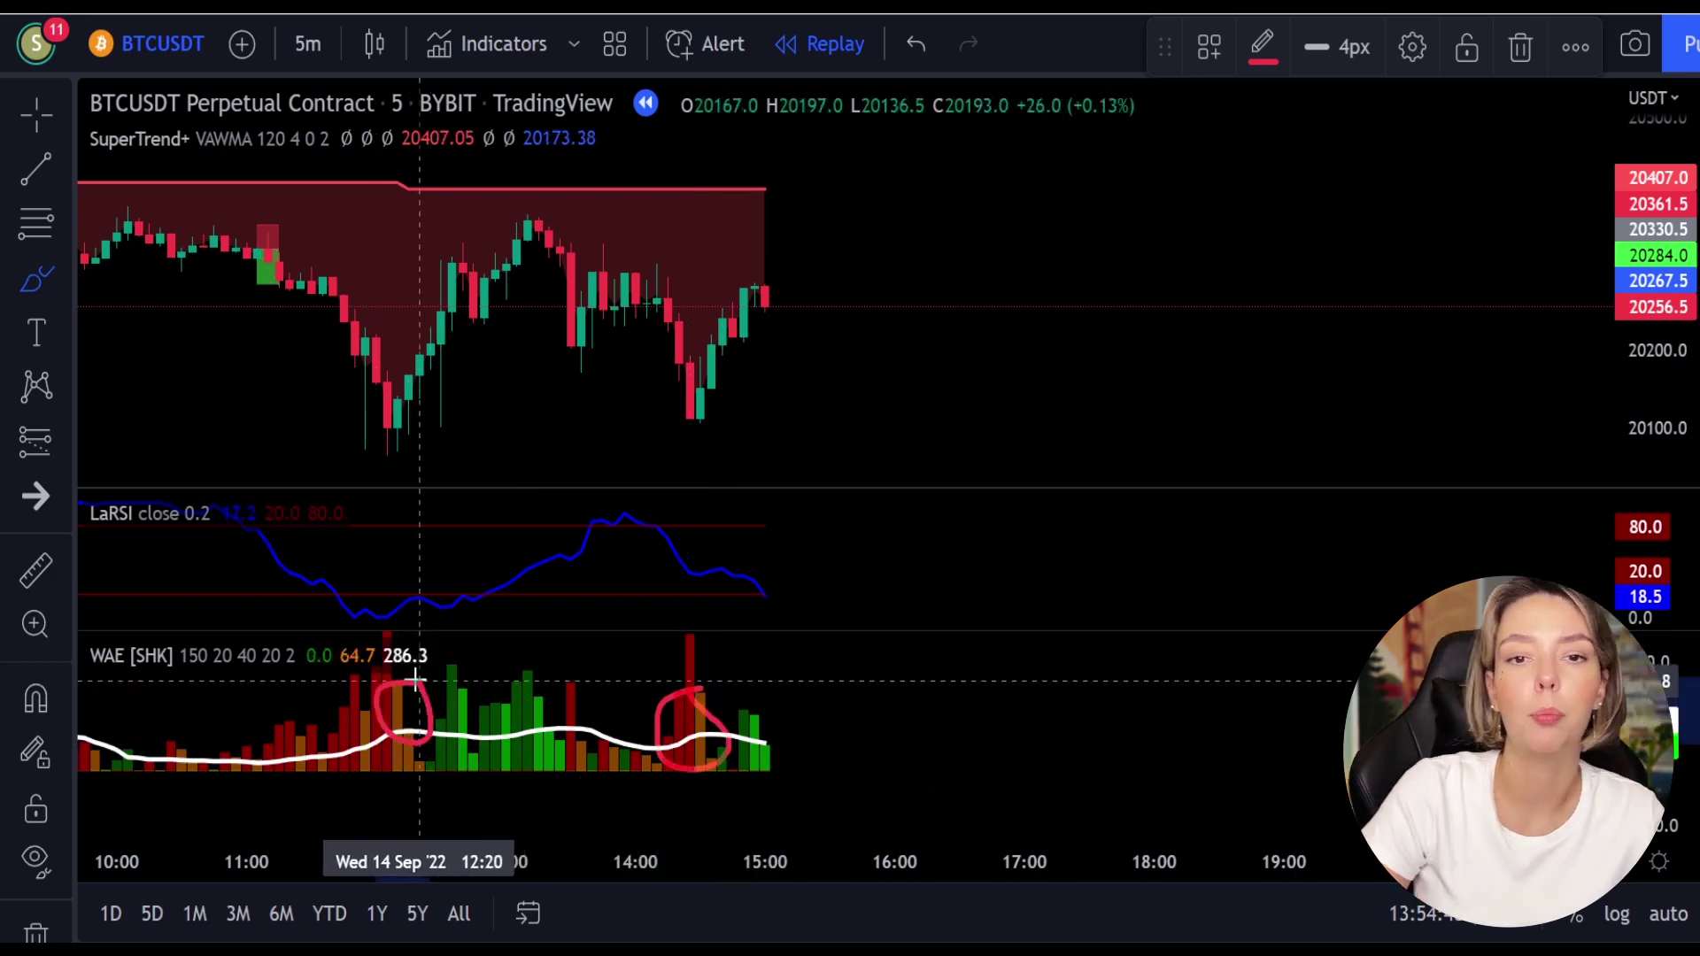
pyautogui.hotkey('ctrl', 'z')
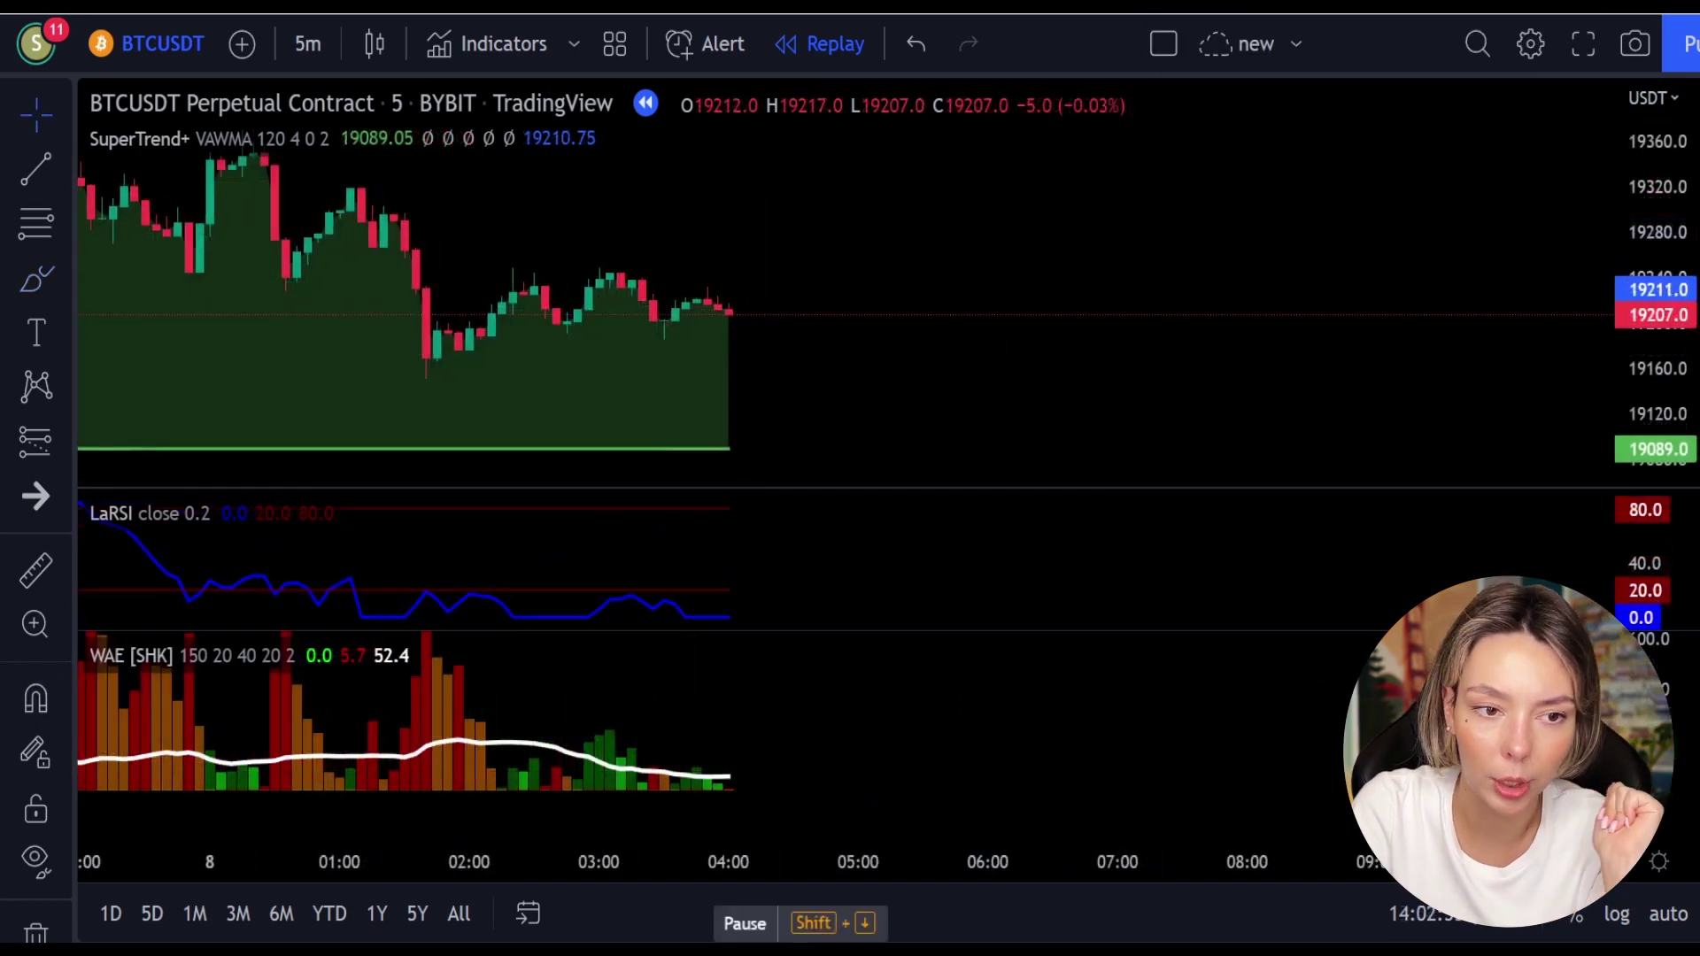
# Step: Pause replay at 04:15, briefly circle the green WAE bars and rising LaRSI, then pick Long Position
pyautogui.hotkey('shift', 'Down')
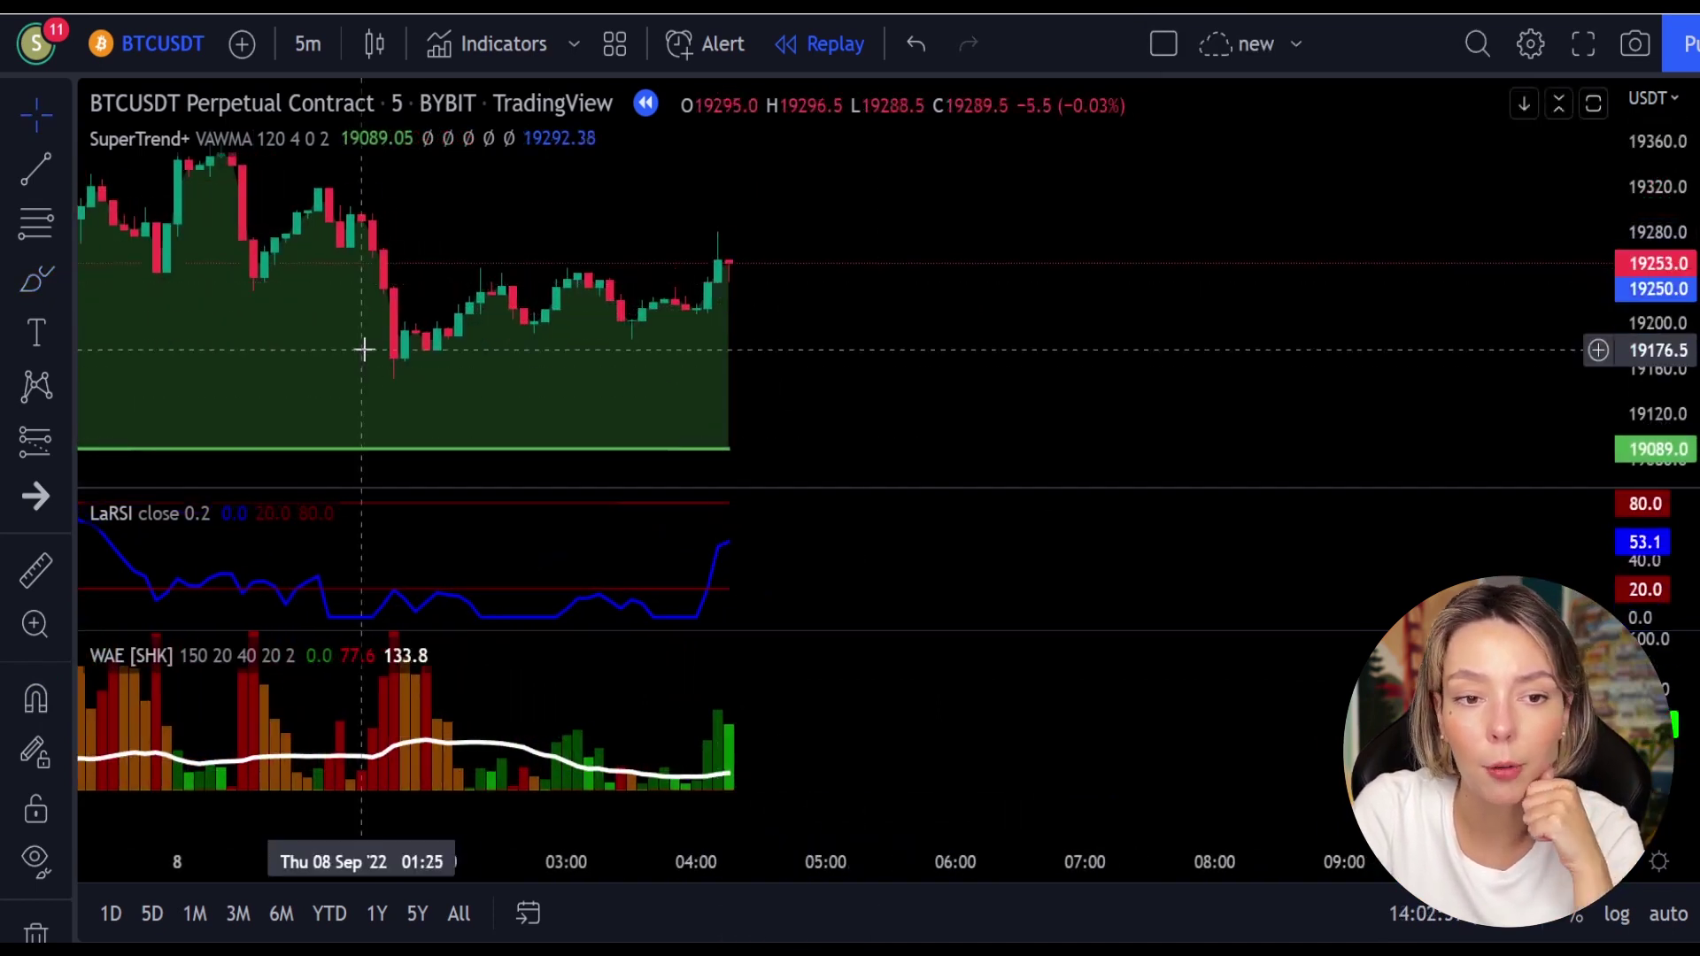
pyautogui.click(37, 279)
pyautogui.moveTo(755, 351)
pyautogui.mouseDown()
pyautogui.moveTo(686, 433)
pyautogui.moveTo(717, 347)
pyautogui.mouseUp()
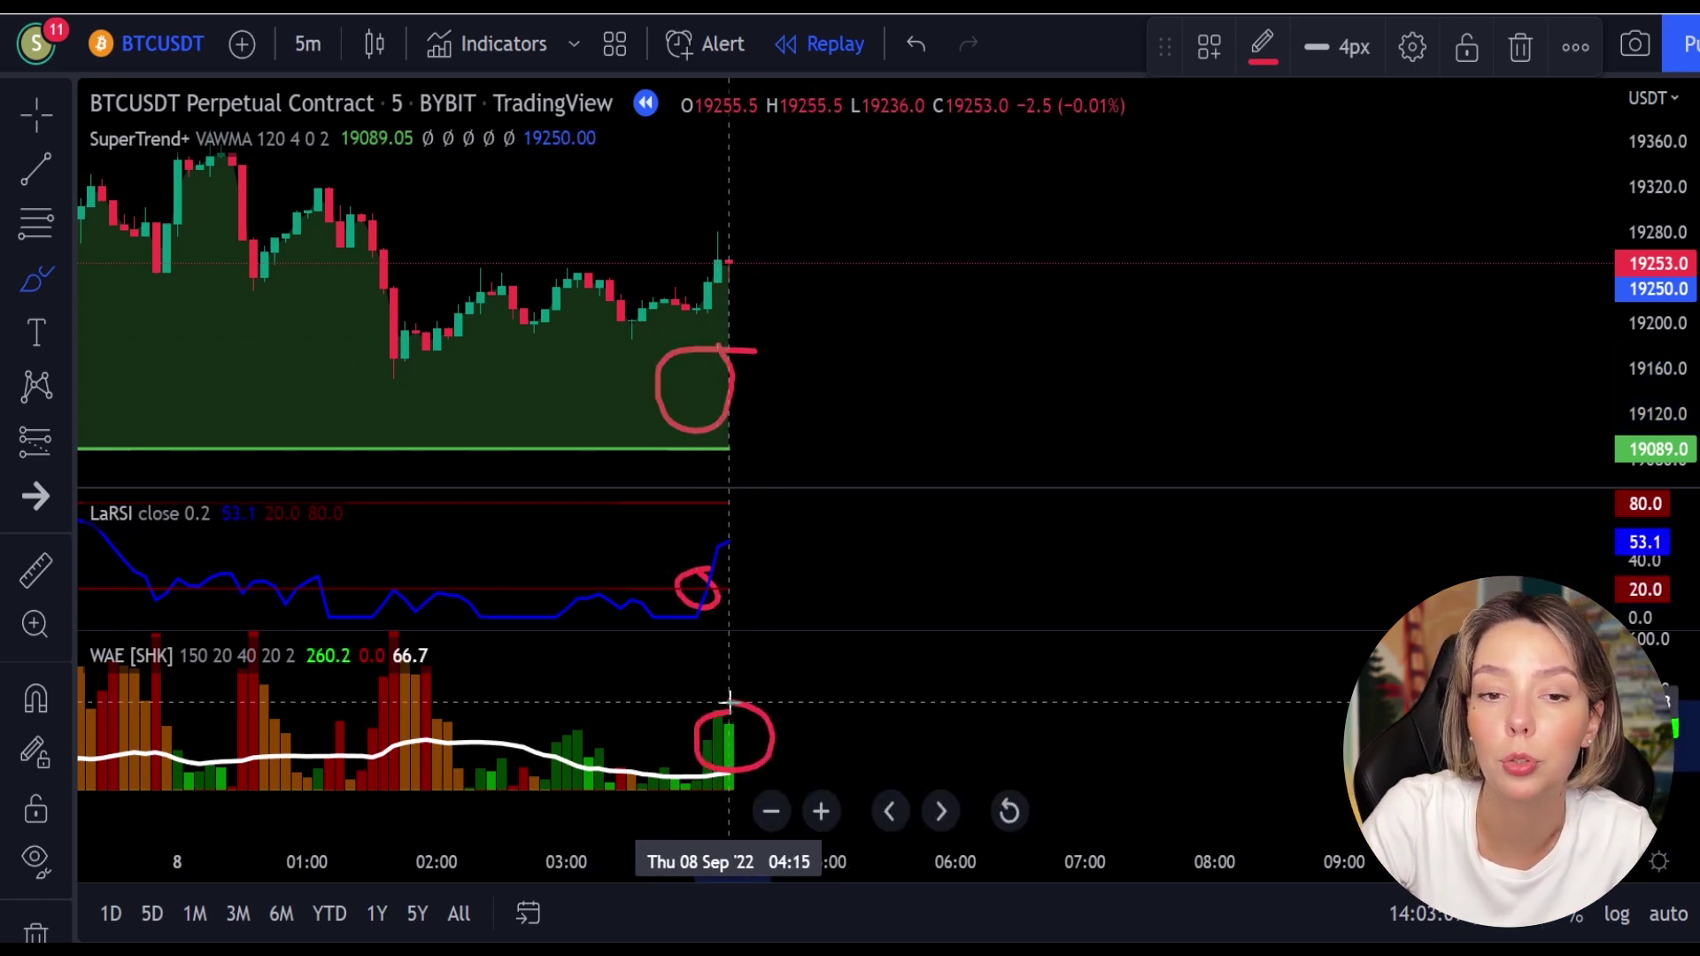
pyautogui.hotkey('ctrl', 'z')
pyautogui.hotkey('ctrl', 'z')
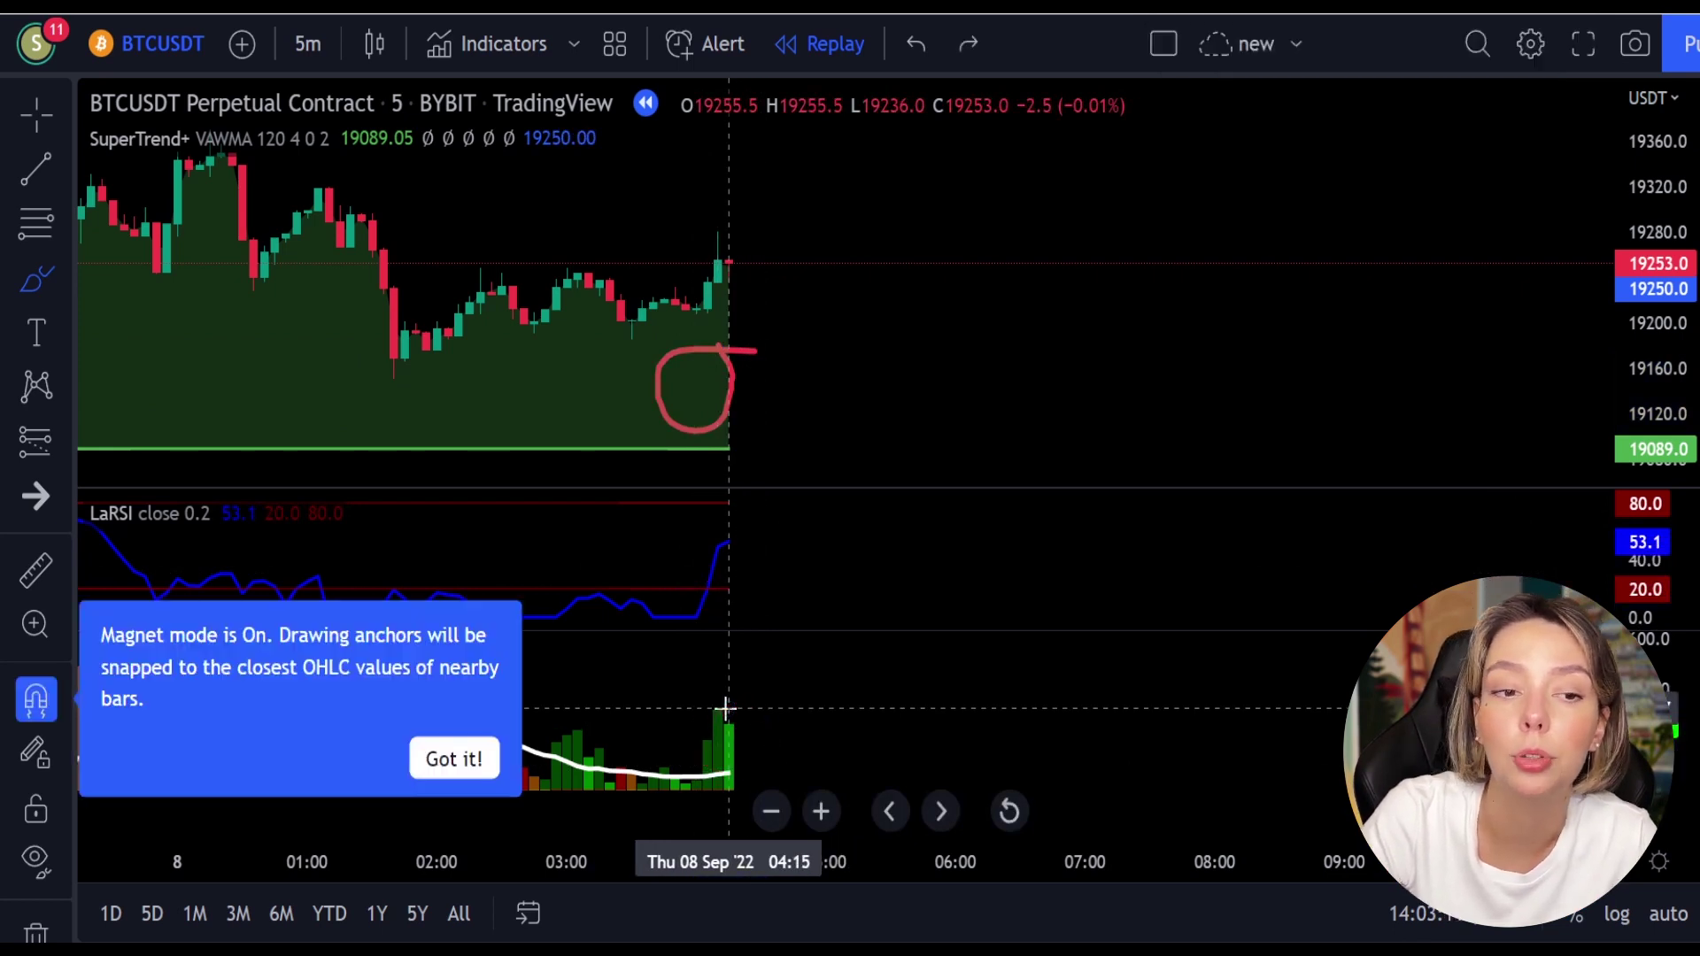
pyautogui.click(52, 444)
pyautogui.click(143, 437)
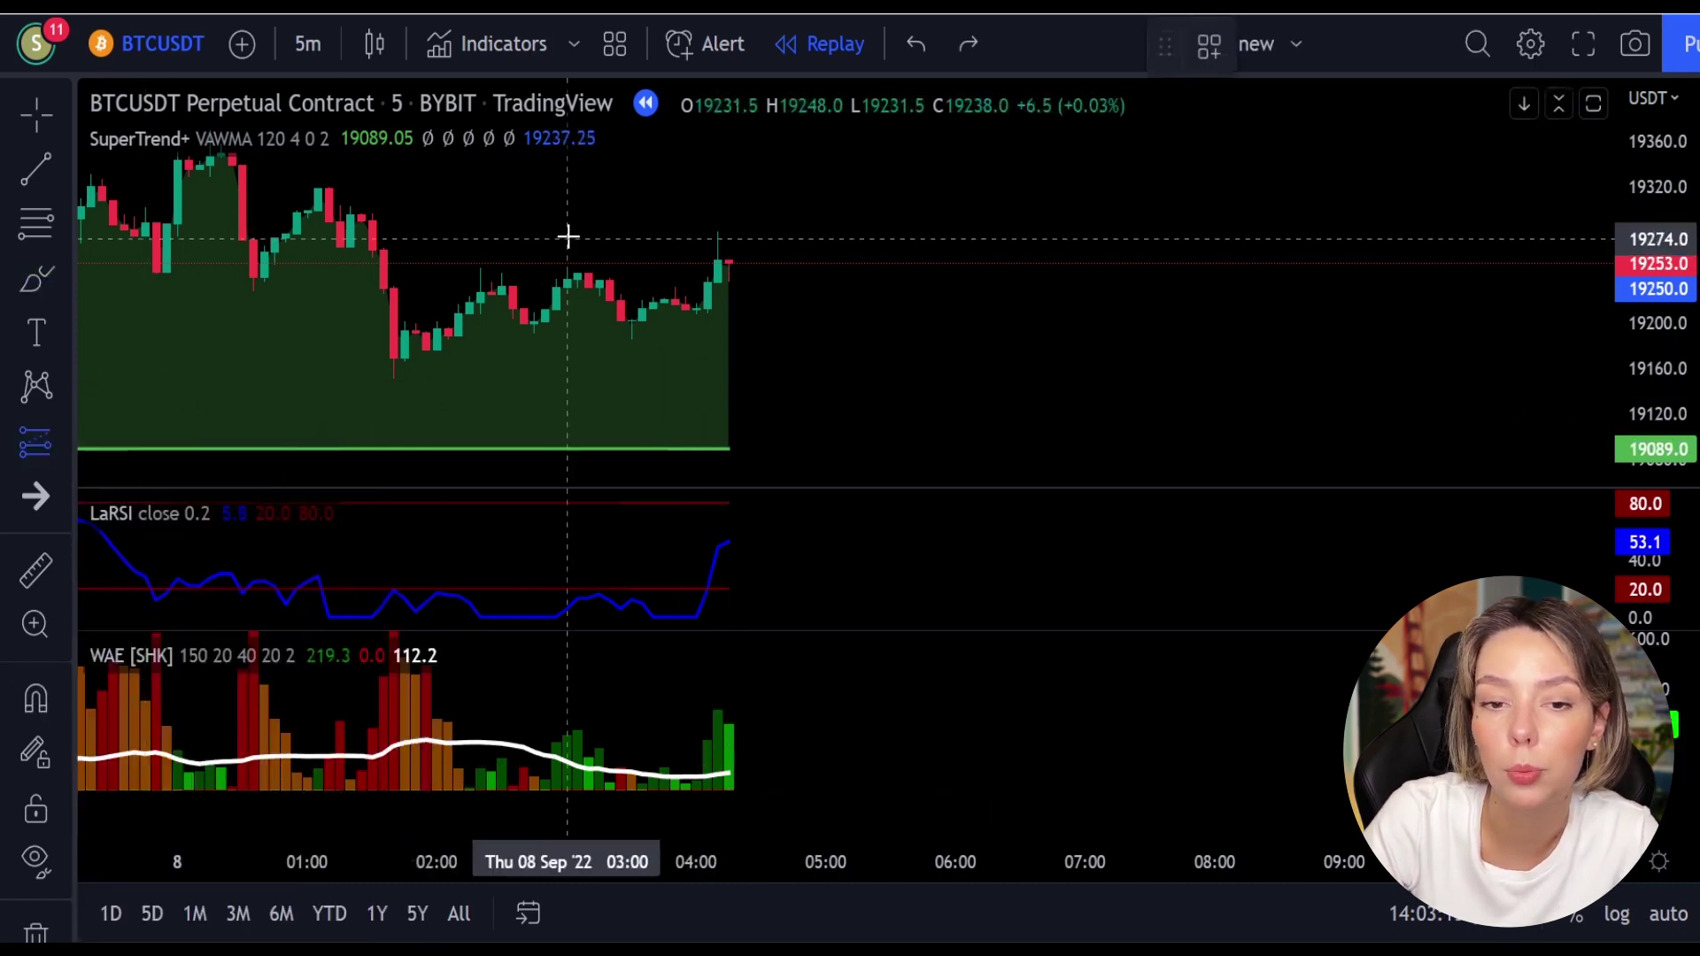
# Step: Place a long at 19253 with a lowered stop and target near 19359, widened rightward
pyautogui.click(732, 264)
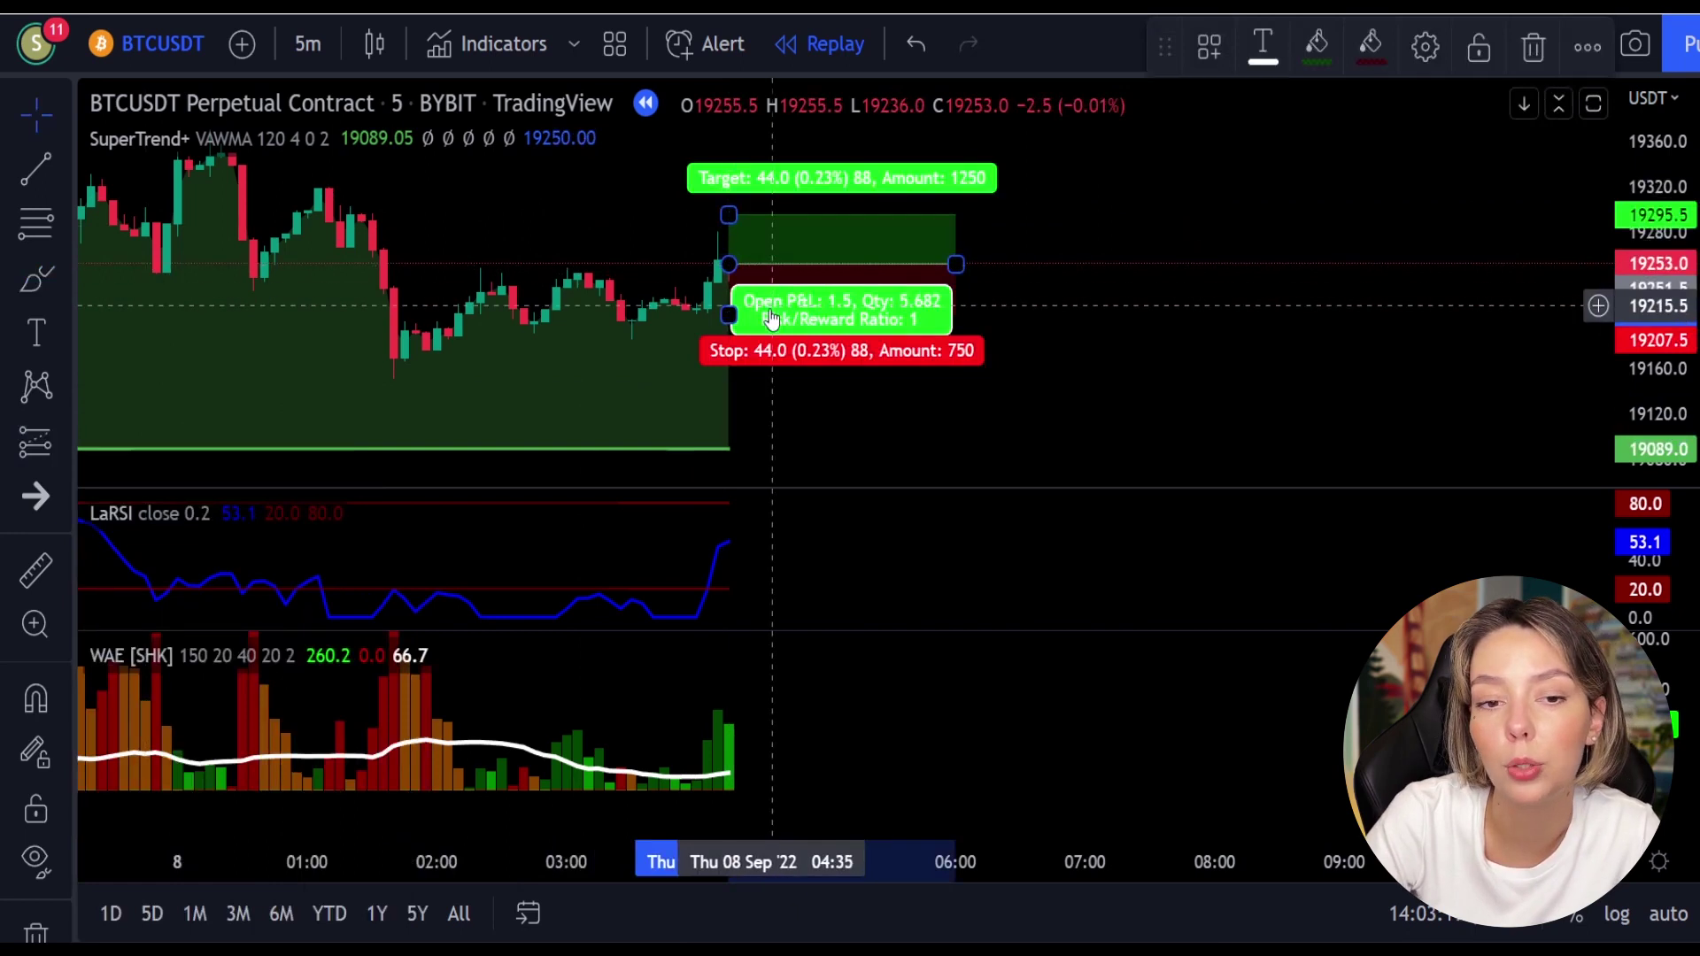
pyautogui.moveTo(731, 316); pyautogui.dragTo(735, 341)
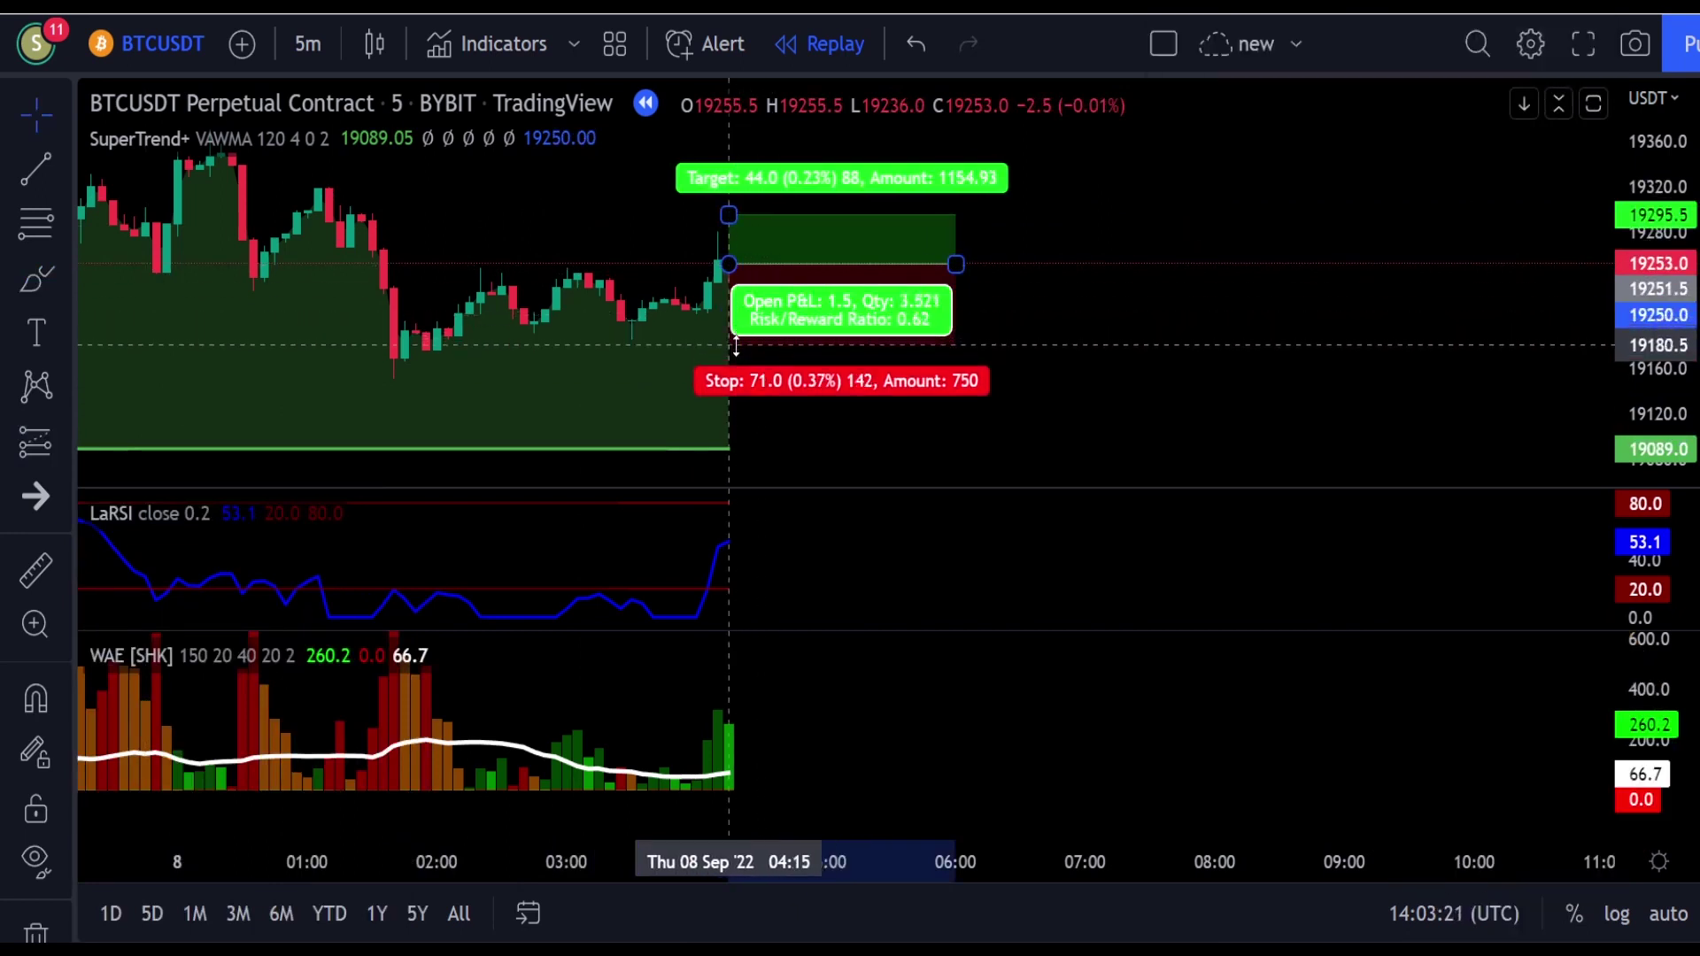
pyautogui.moveTo(1039, 227); pyautogui.dragTo(1039, 363)
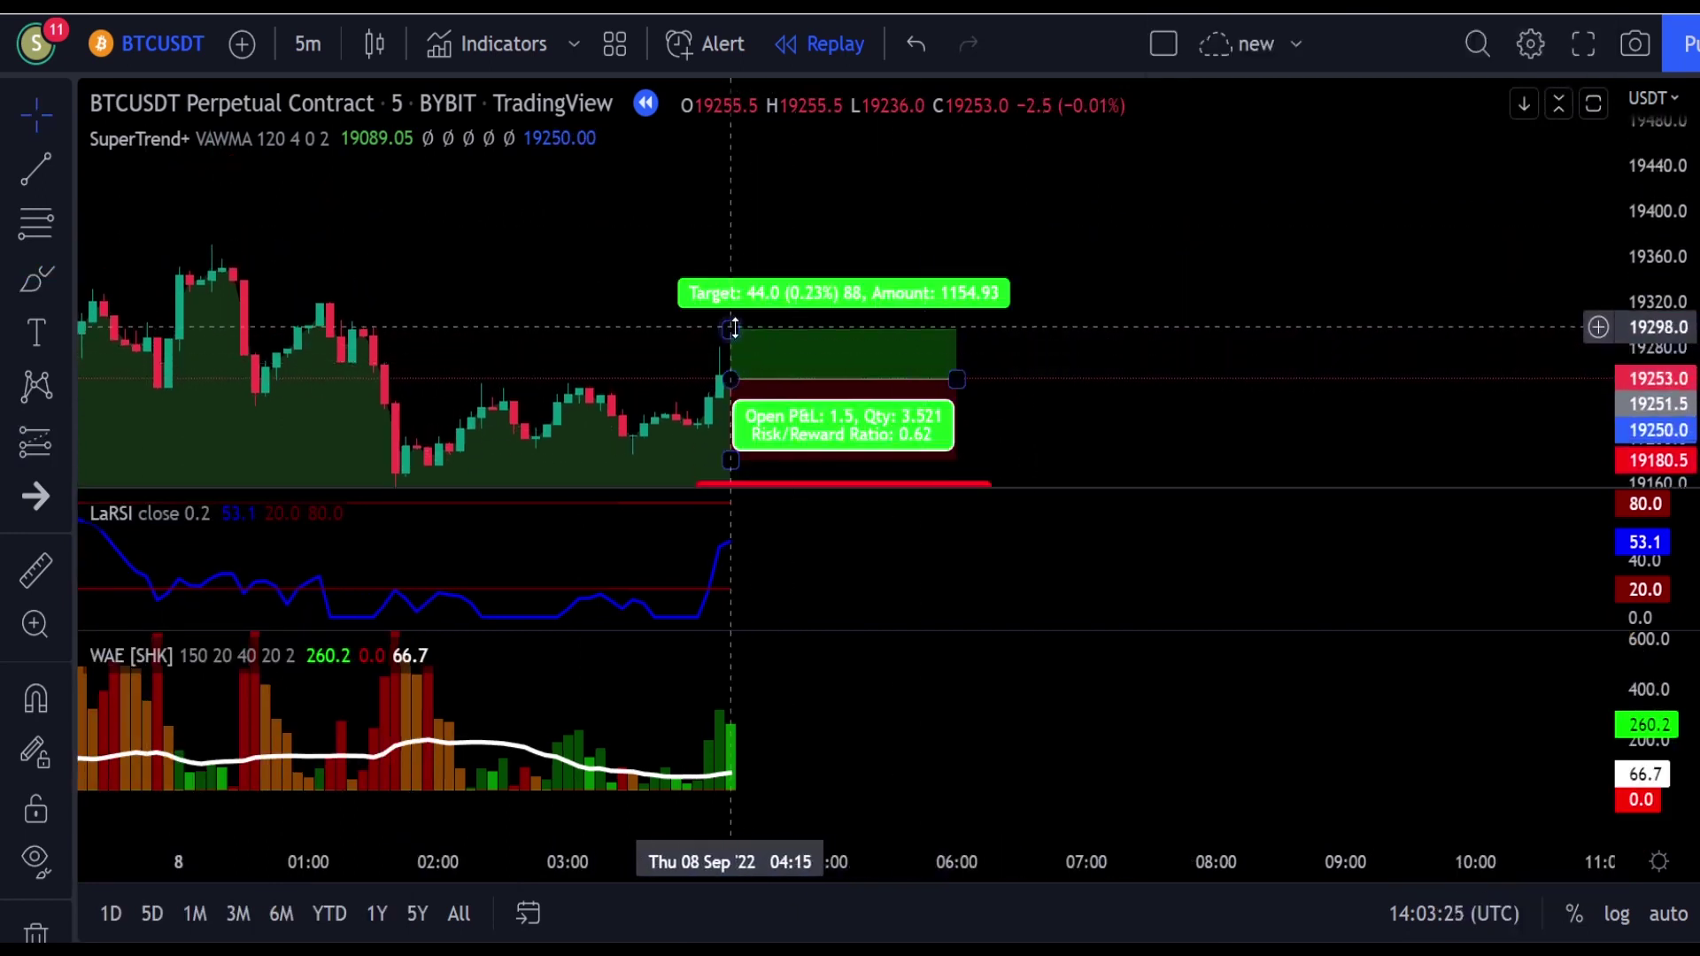
pyautogui.moveTo(734, 329); pyautogui.dragTo(746, 252)
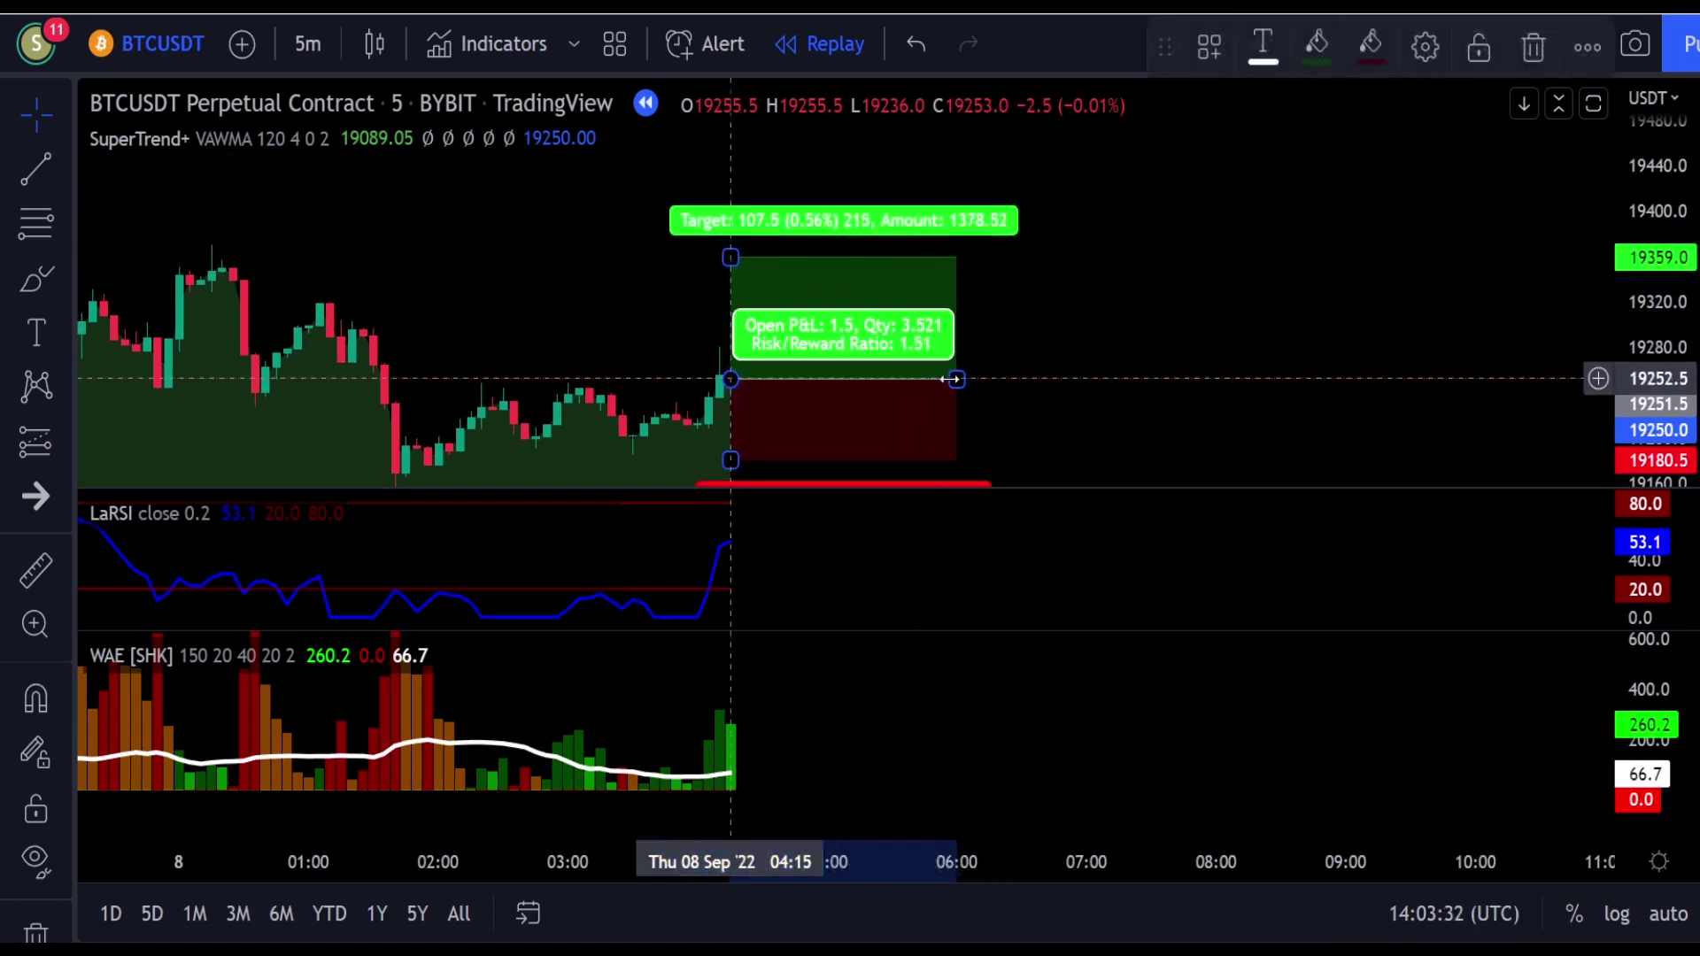
pyautogui.moveTo(955, 378); pyautogui.dragTo(1219, 354)
pyautogui.click(1331, 401)
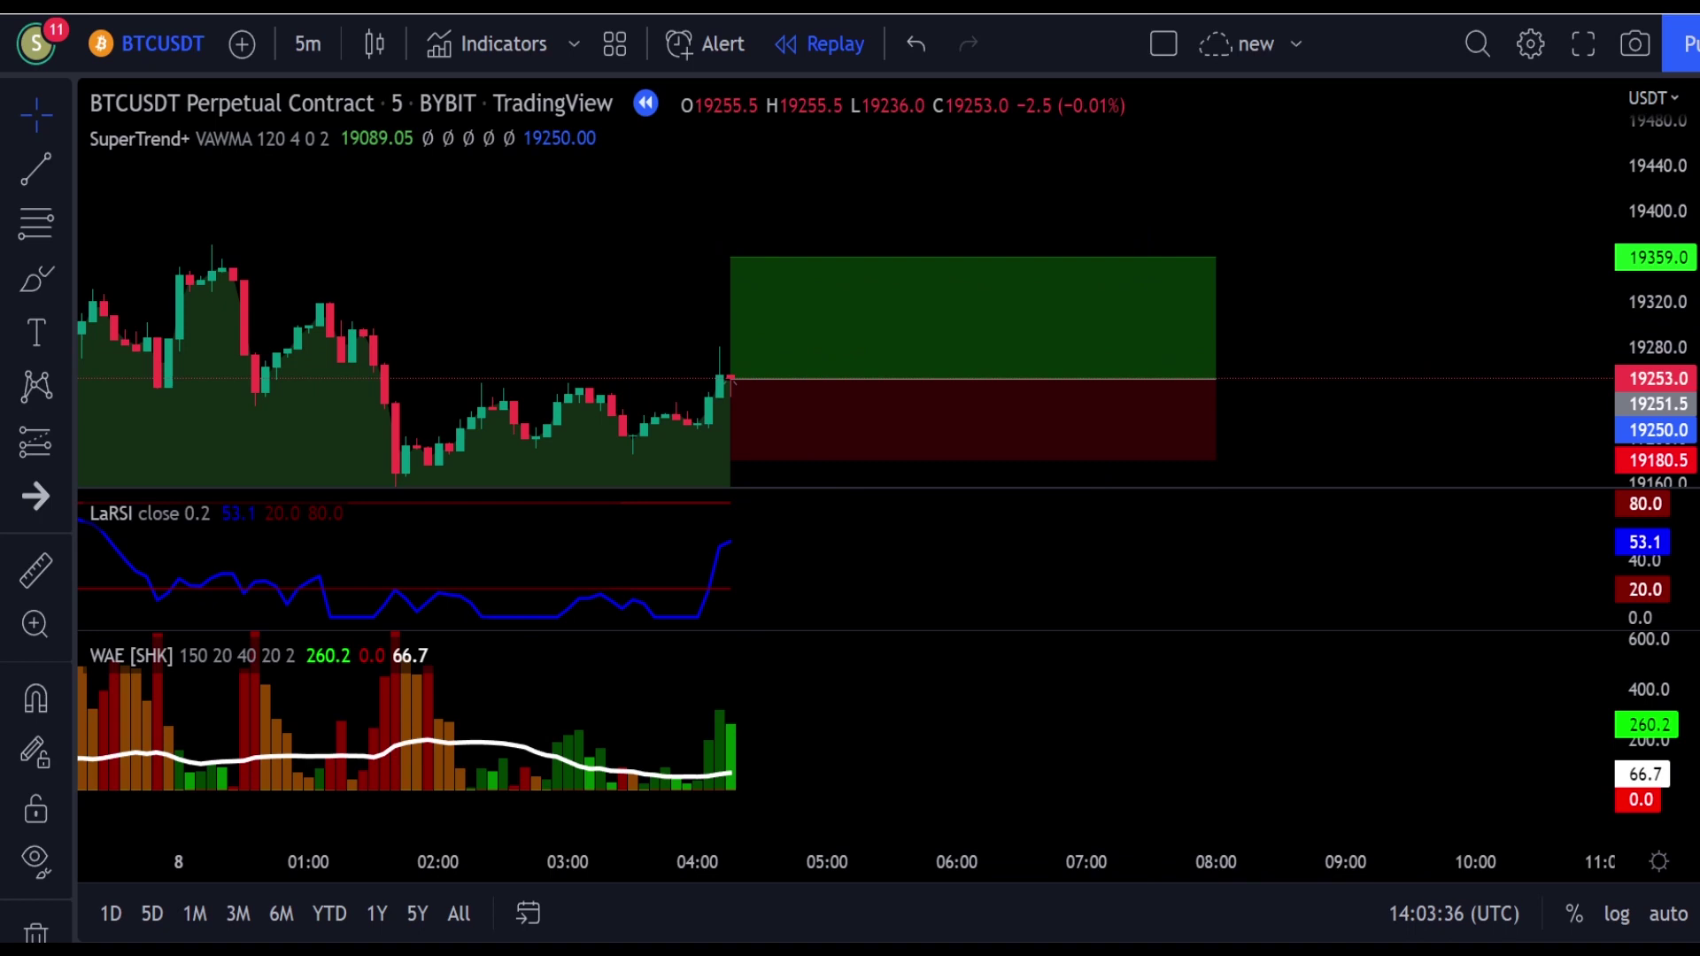
# Step: Replay until the long hits its 107.5-point target, narrow the box, and replay onward
pyautogui.hotkey('shift', 'Down')
pyautogui.hotkey('shift', 'Down')
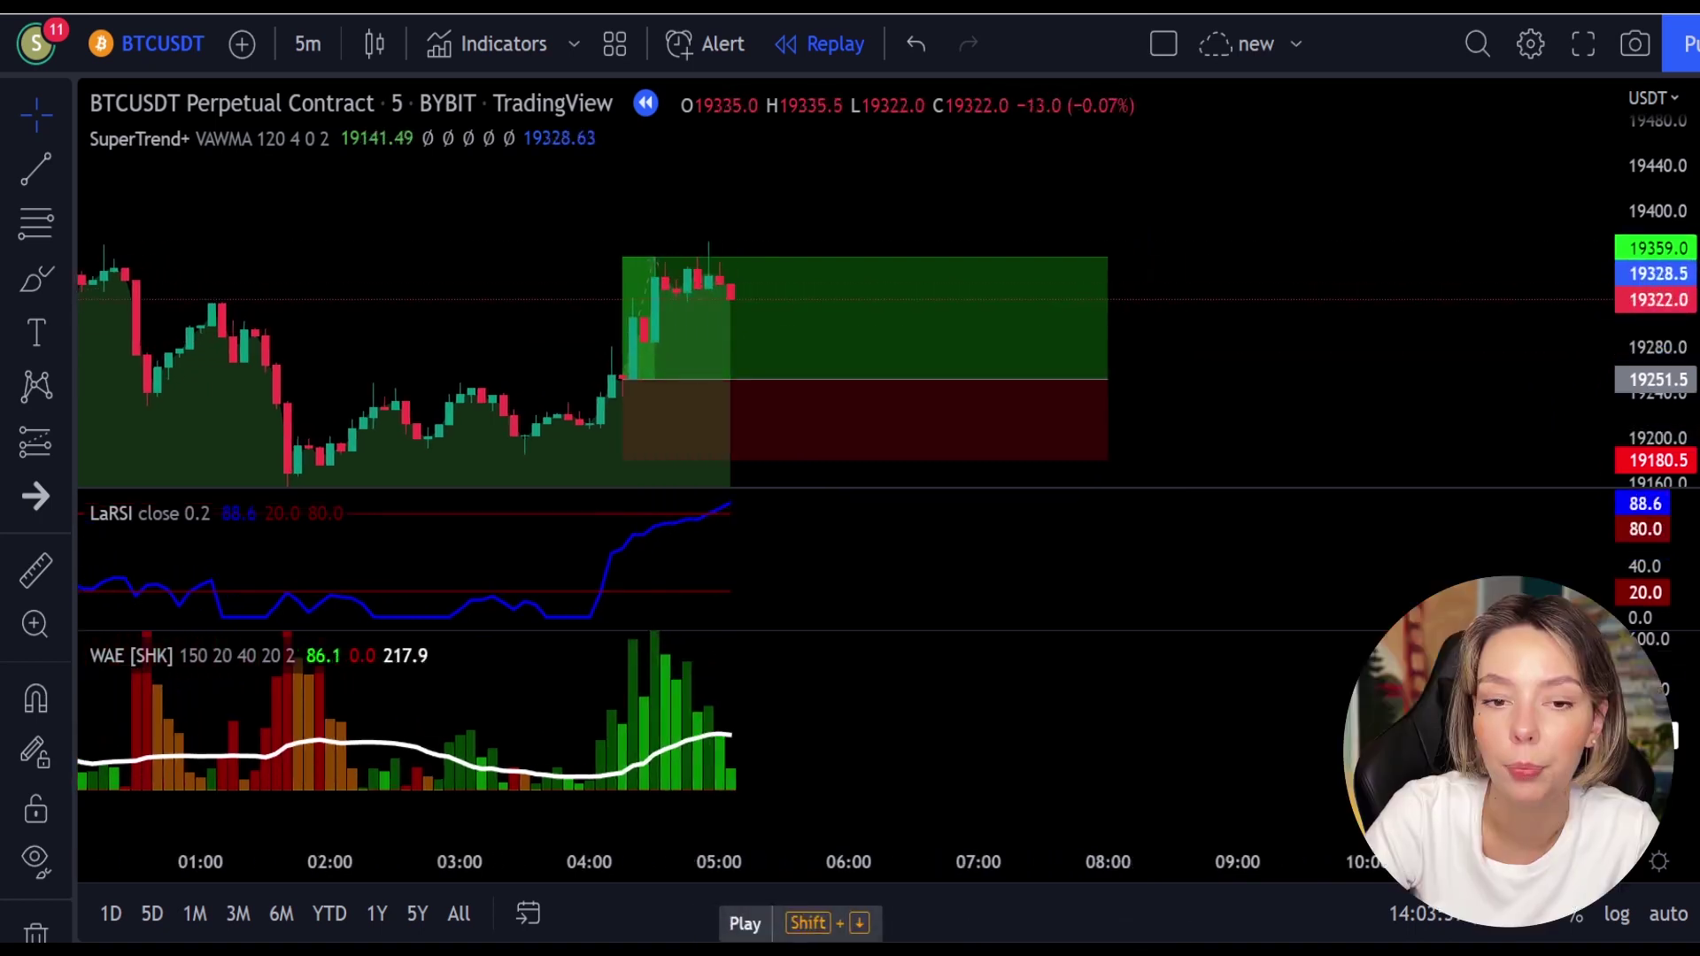
pyautogui.click(1110, 376)
pyautogui.moveTo(1109, 375); pyautogui.dragTo(666, 422)
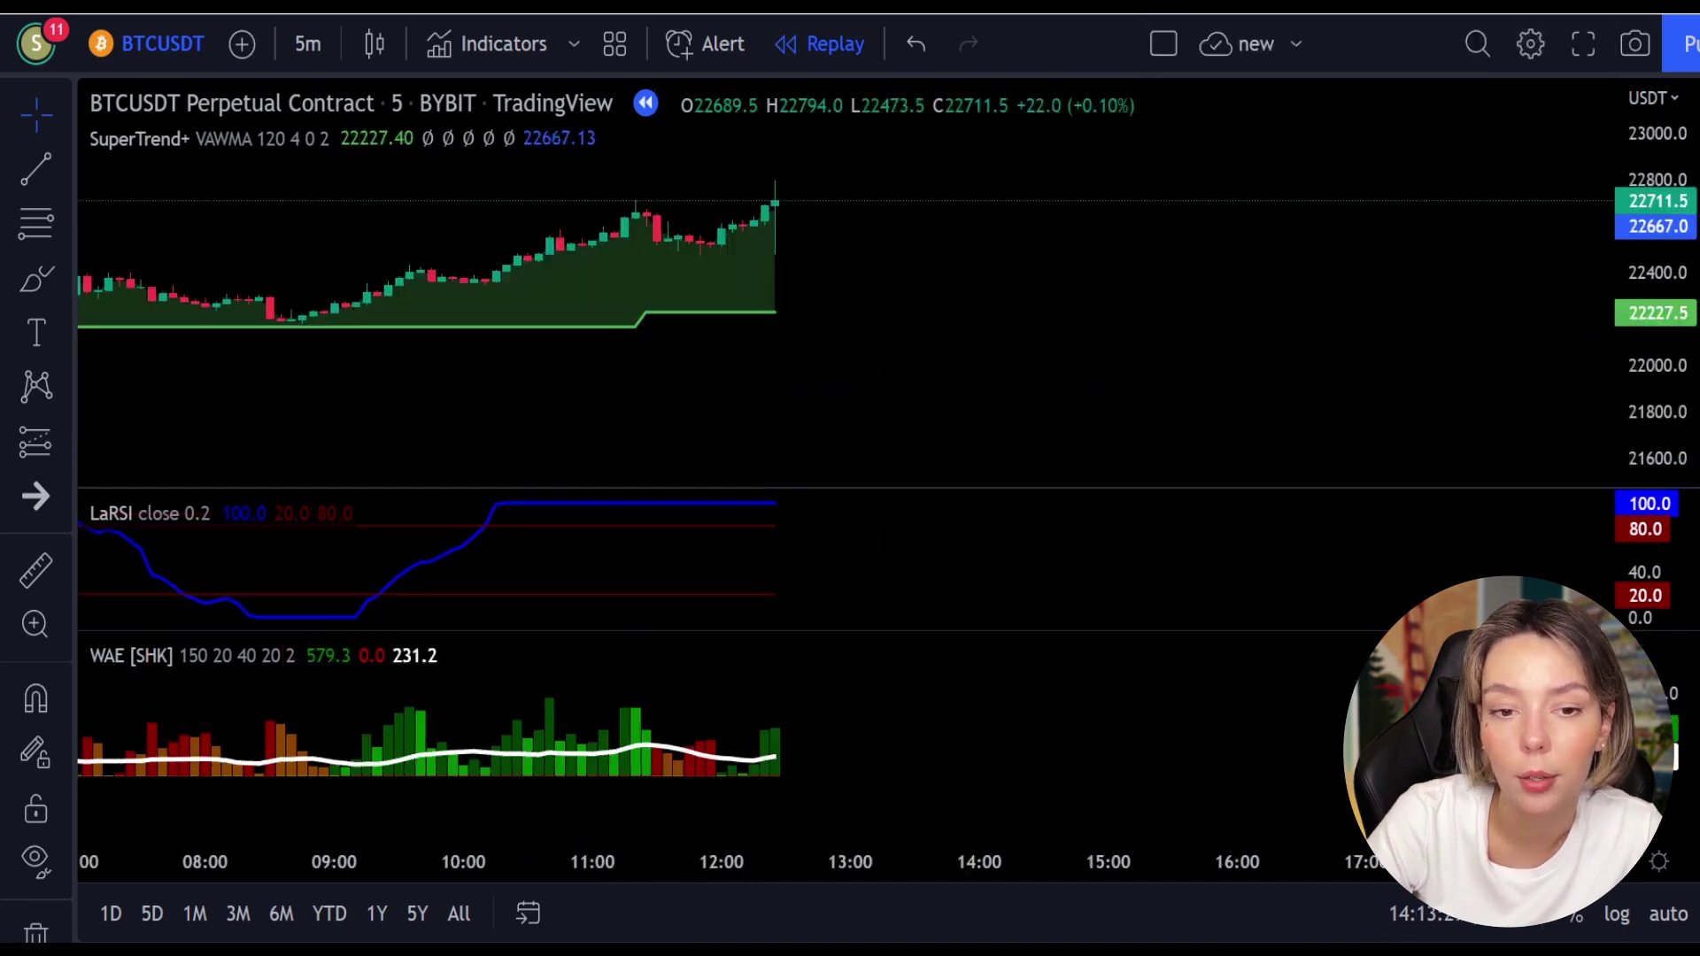
pyautogui.hotkey('shift', 'Down')
pyautogui.hotkey('shift', 'Down')
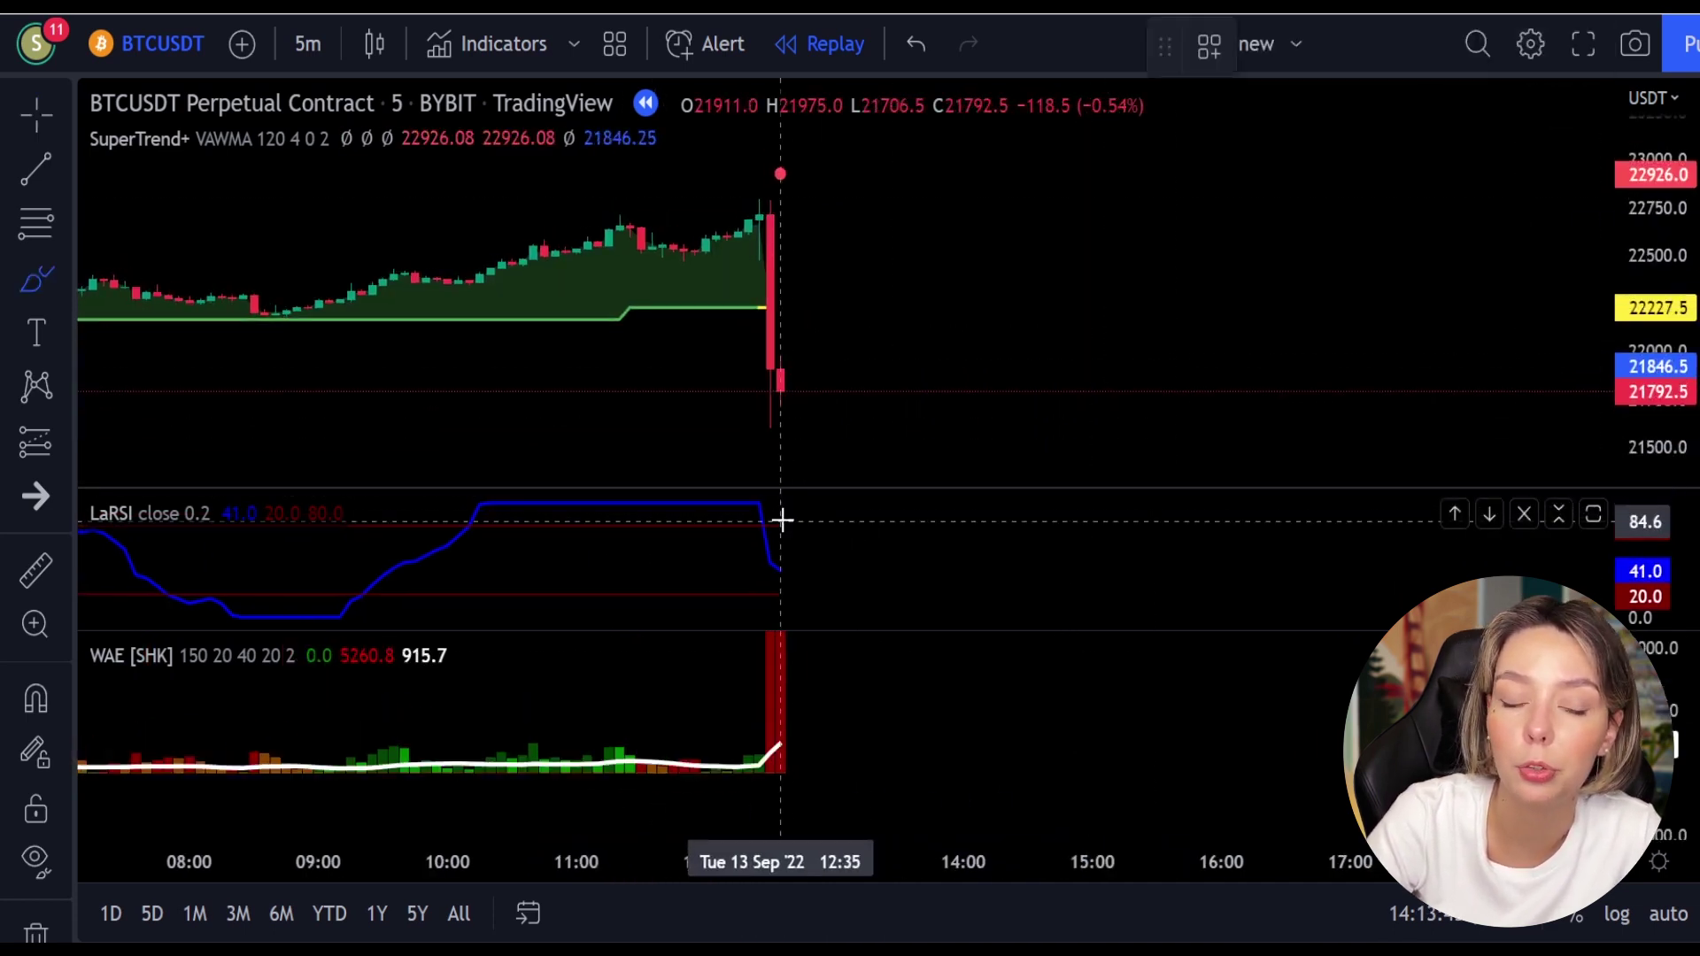
# Step: Circle the LaRSI turning down, tall red WAE bars and sell dot, then undo them
pyautogui.moveTo(782, 521)
pyautogui.mouseDown()
pyautogui.moveTo(756, 516)
pyautogui.moveTo(747, 550)
pyautogui.moveTo(785, 529)
pyautogui.mouseUp()
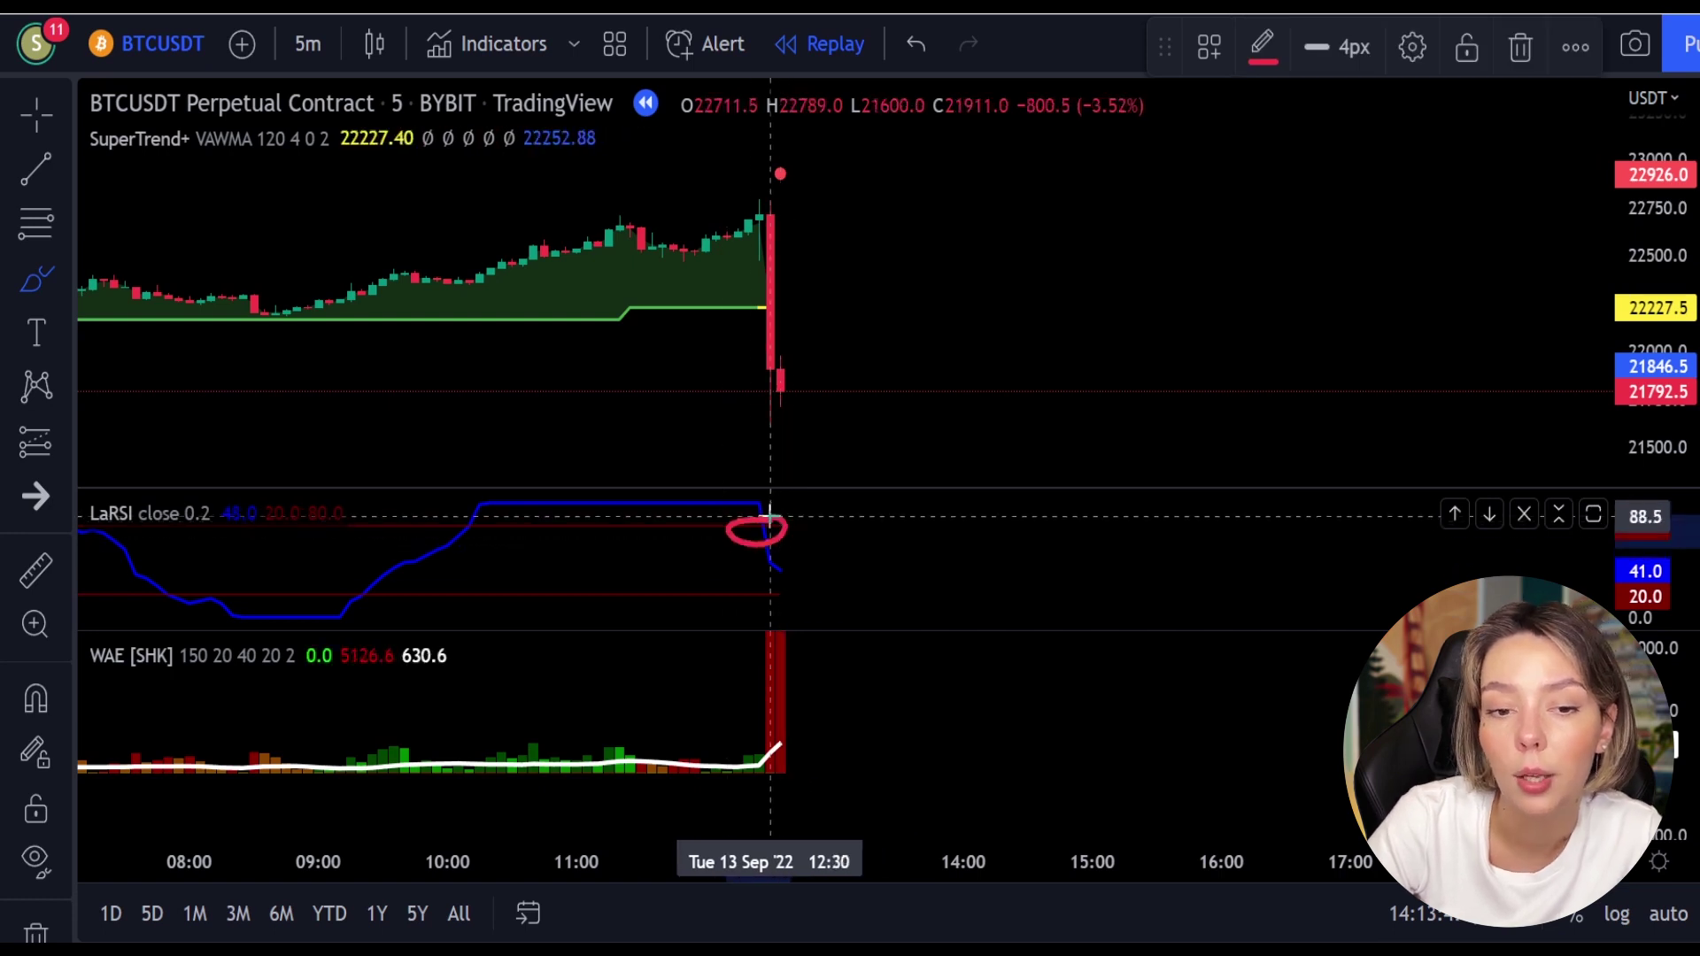
pyautogui.moveTo(820, 668)
pyautogui.mouseDown()
pyautogui.moveTo(717, 698)
pyautogui.moveTo(812, 734)
pyautogui.mouseUp()
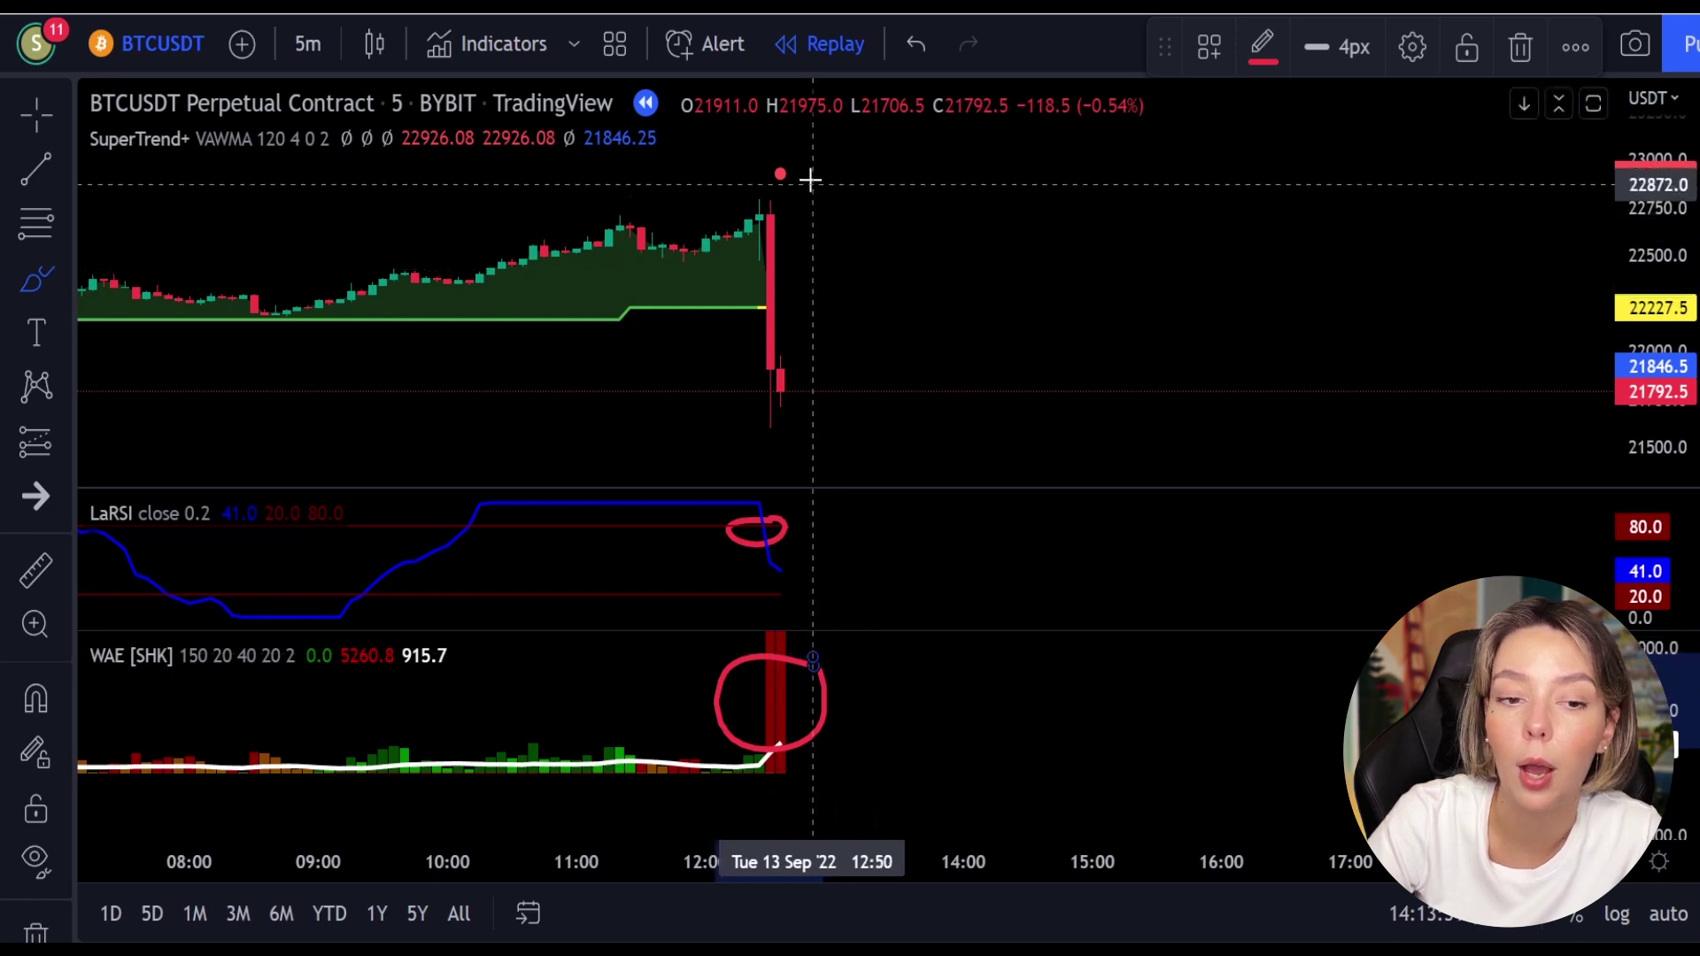
pyautogui.moveTo(814, 164)
pyautogui.mouseDown()
pyautogui.moveTo(753, 164)
pyautogui.moveTo(798, 235)
pyautogui.mouseUp()
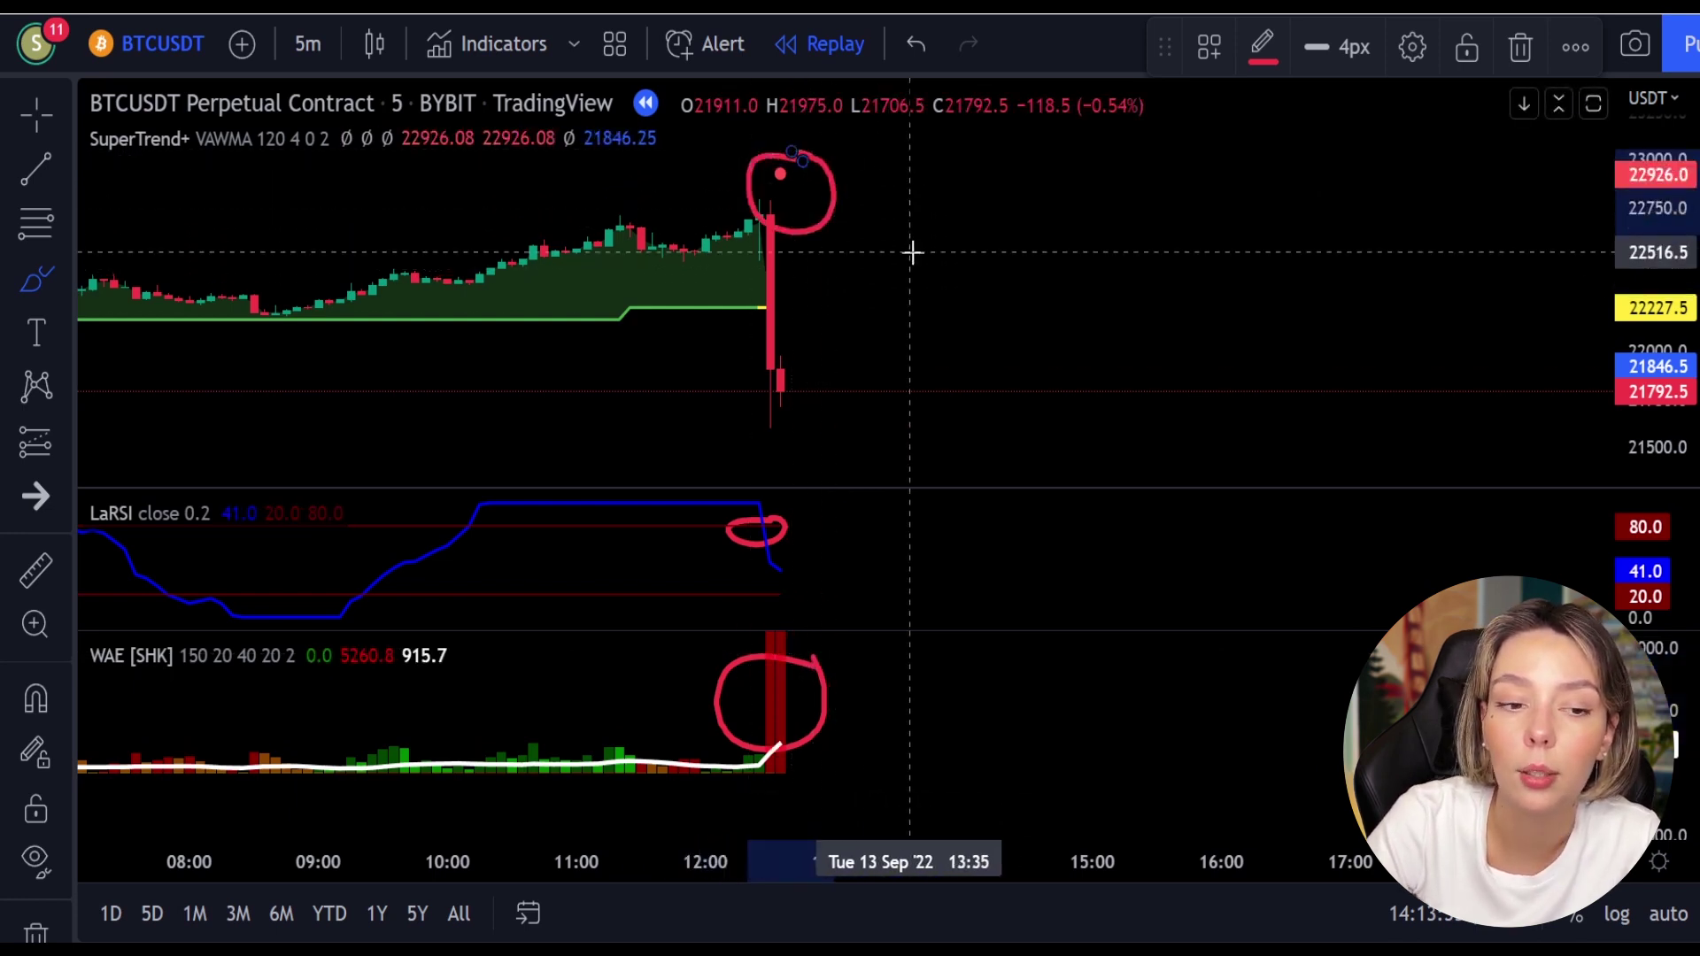
pyautogui.hotkey('ctrl', 'z')
pyautogui.hotkey('ctrl', 'z')
pyautogui.hotkey('ctrl', 'z')
# Step: Place a short near 21806 with stop at 22824.5 and target near 20275, stretched right
pyautogui.click(41, 445)
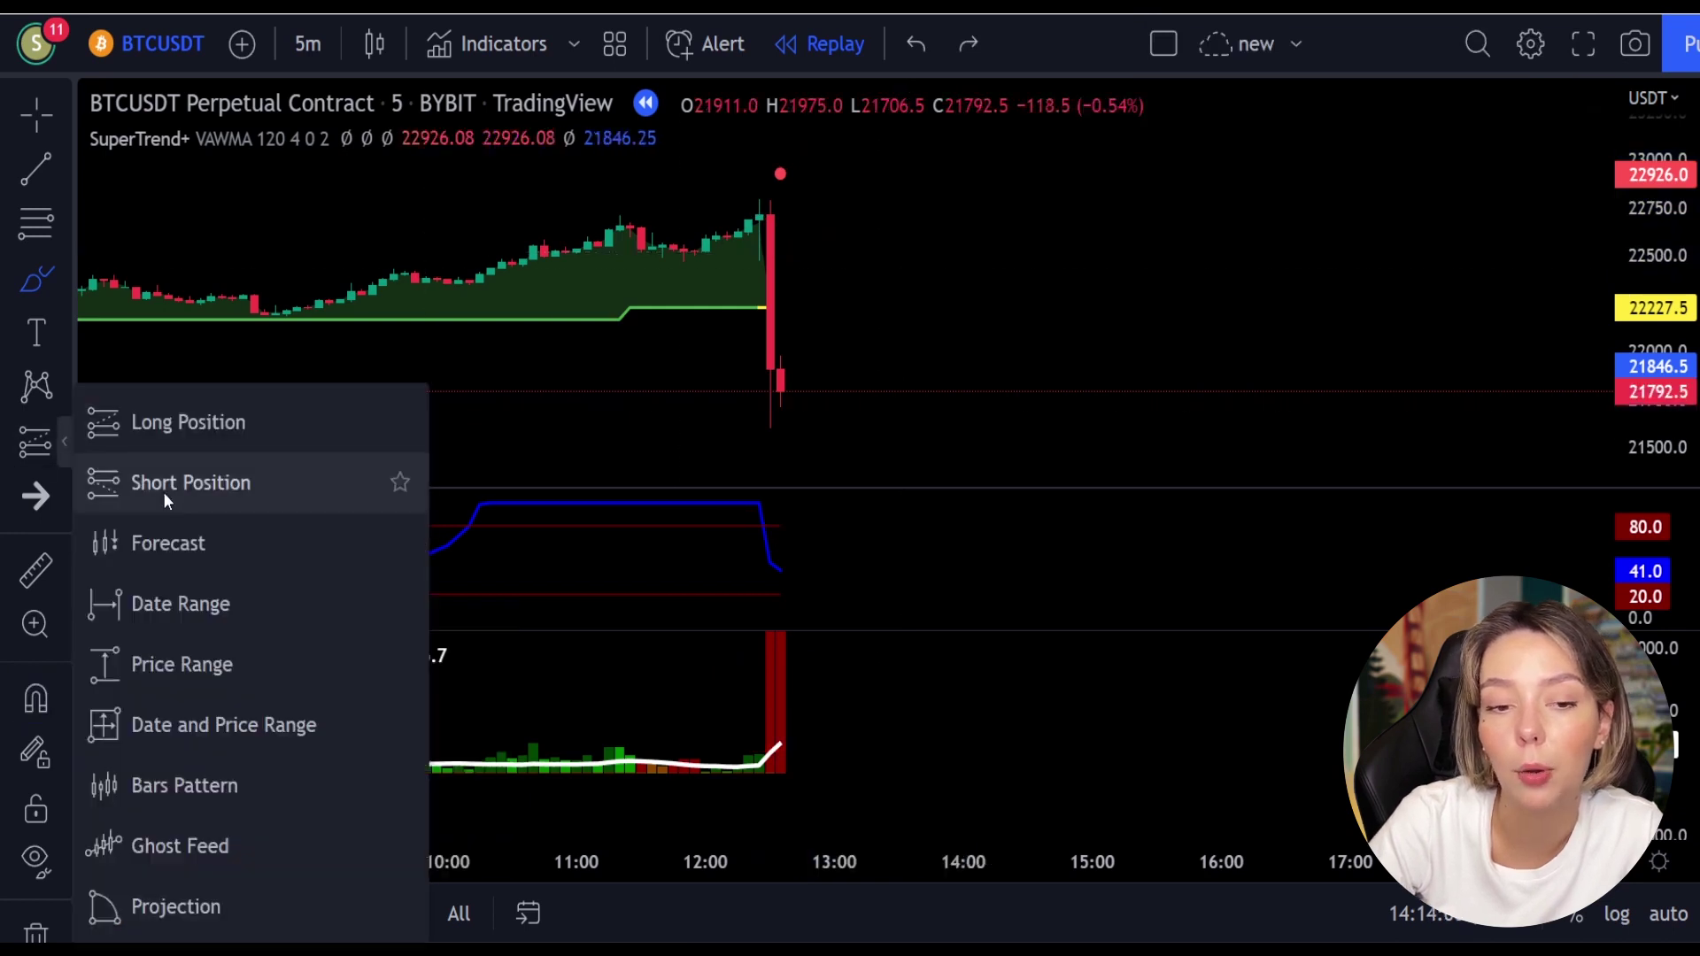
pyautogui.click(163, 500)
pyautogui.click(779, 387)
pyautogui.moveTo(780, 343); pyautogui.dragTo(781, 193)
pyautogui.moveTo(1649, 196); pyautogui.dragTo(1648, 293)
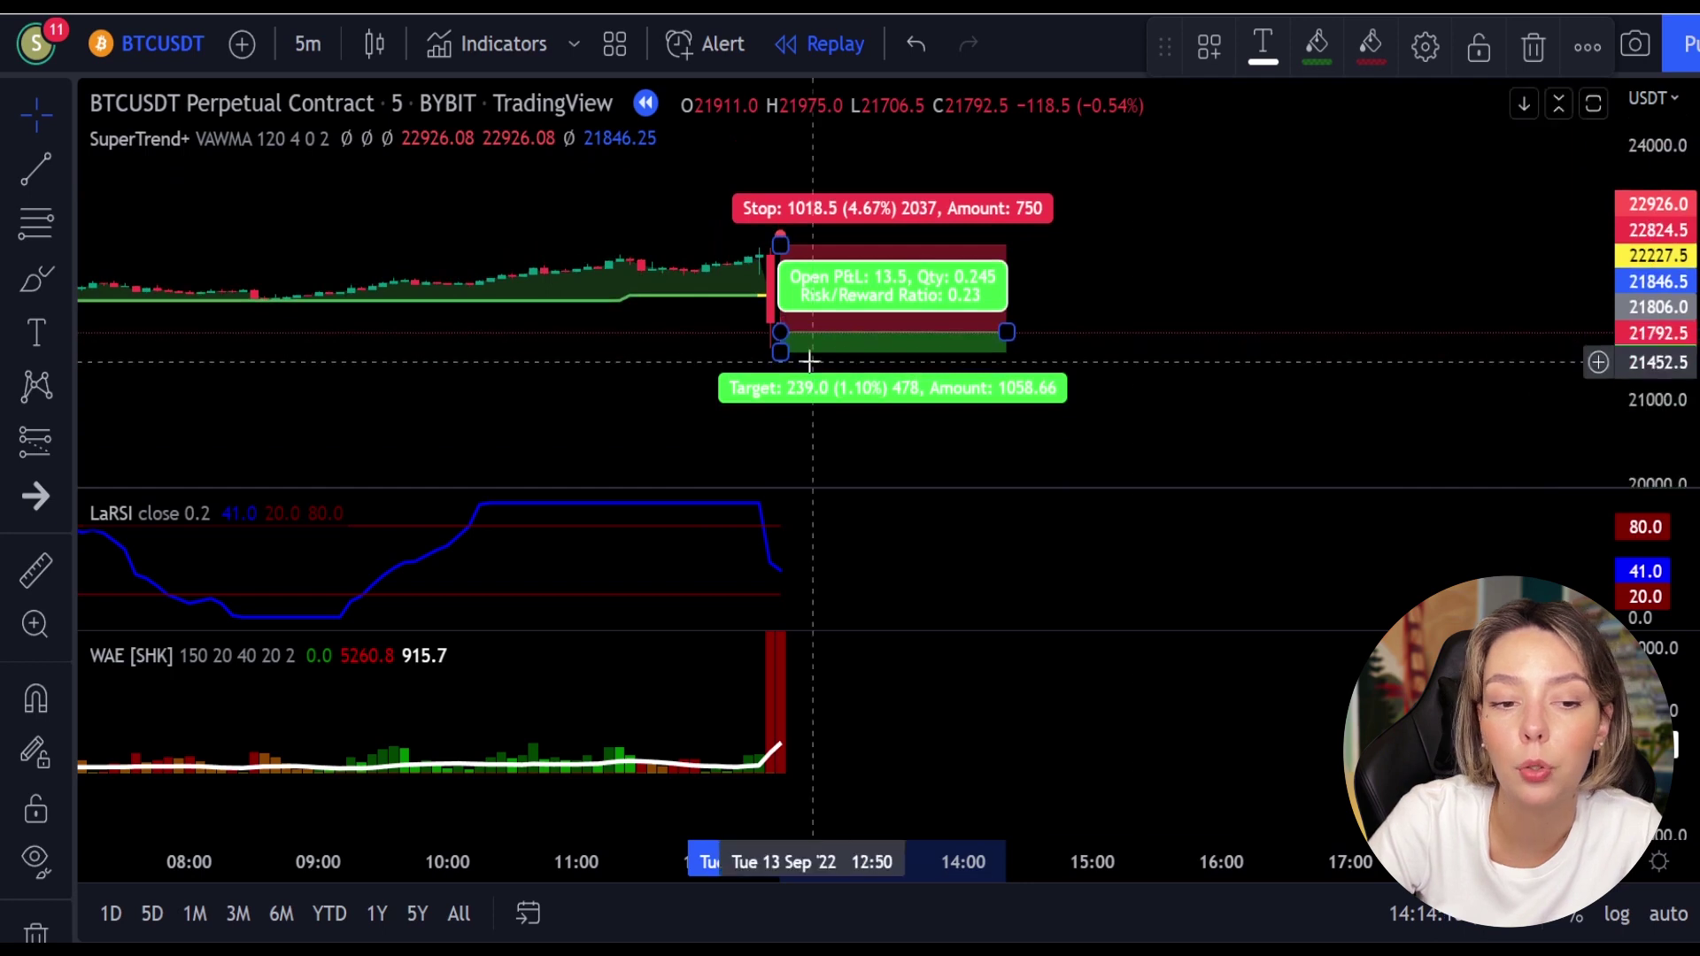
pyautogui.moveTo(780, 353); pyautogui.dragTo(792, 469)
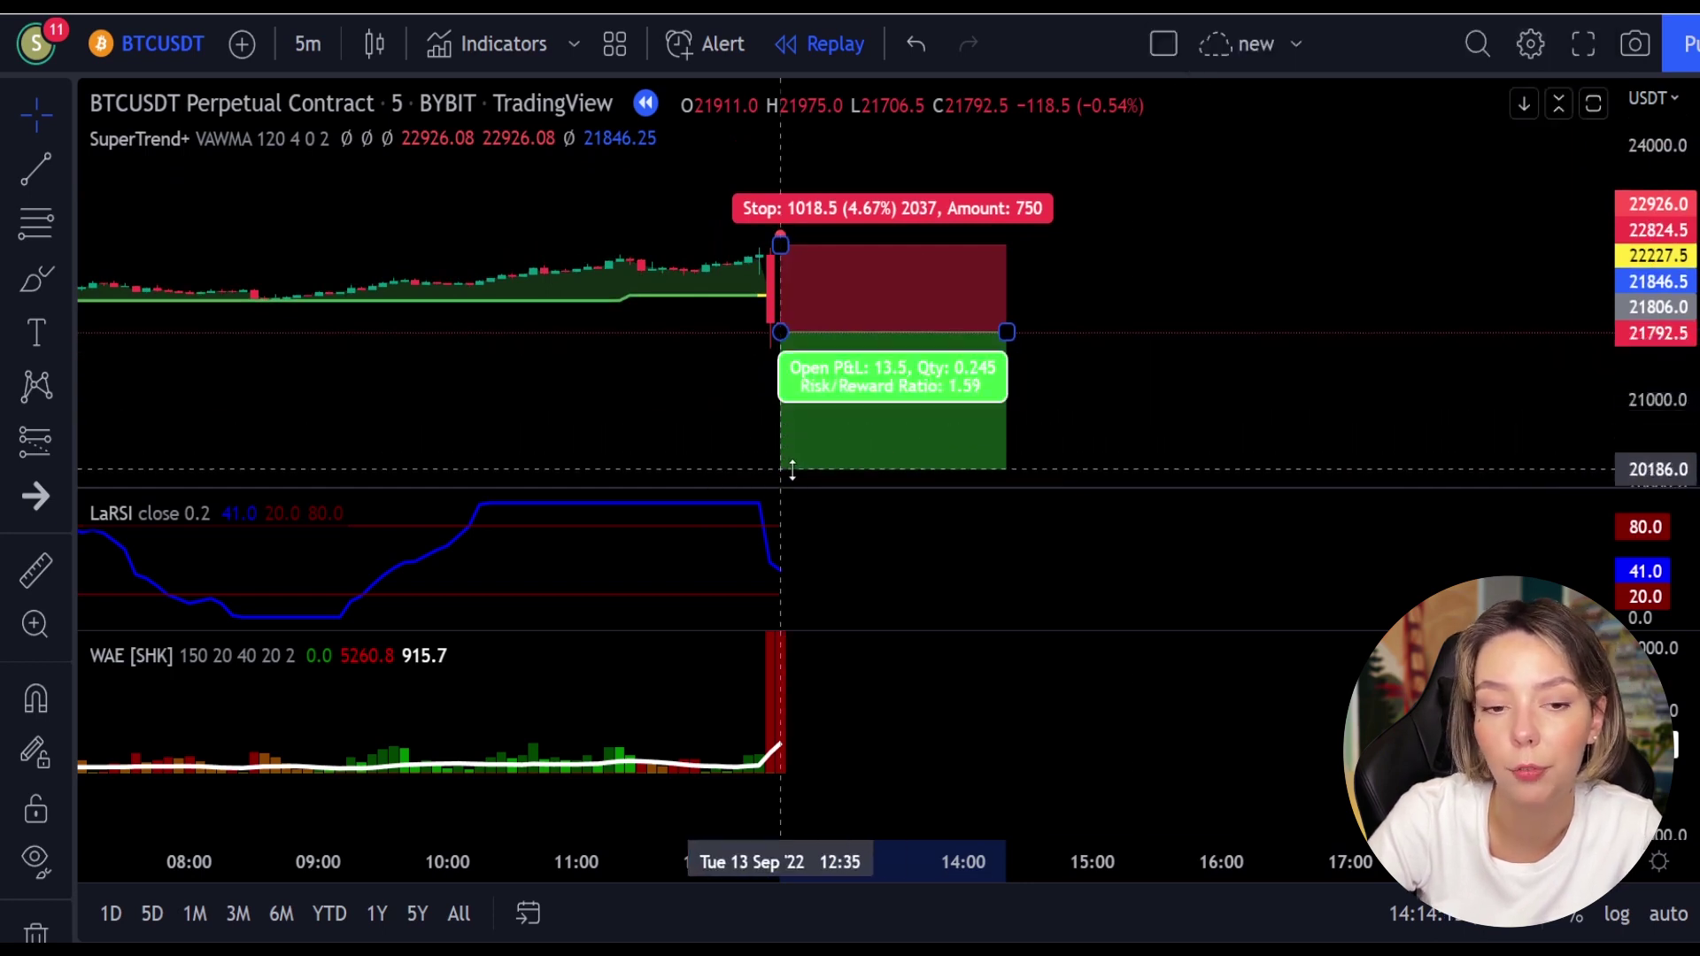
pyautogui.moveTo(1092, 364); pyautogui.dragTo(1578, 216)
# Step: Stretch the short position box across the replayed bars and pan to show the whole trade
pyautogui.click(944, 421)
pyautogui.moveTo(945, 421); pyautogui.dragTo(850, 444)
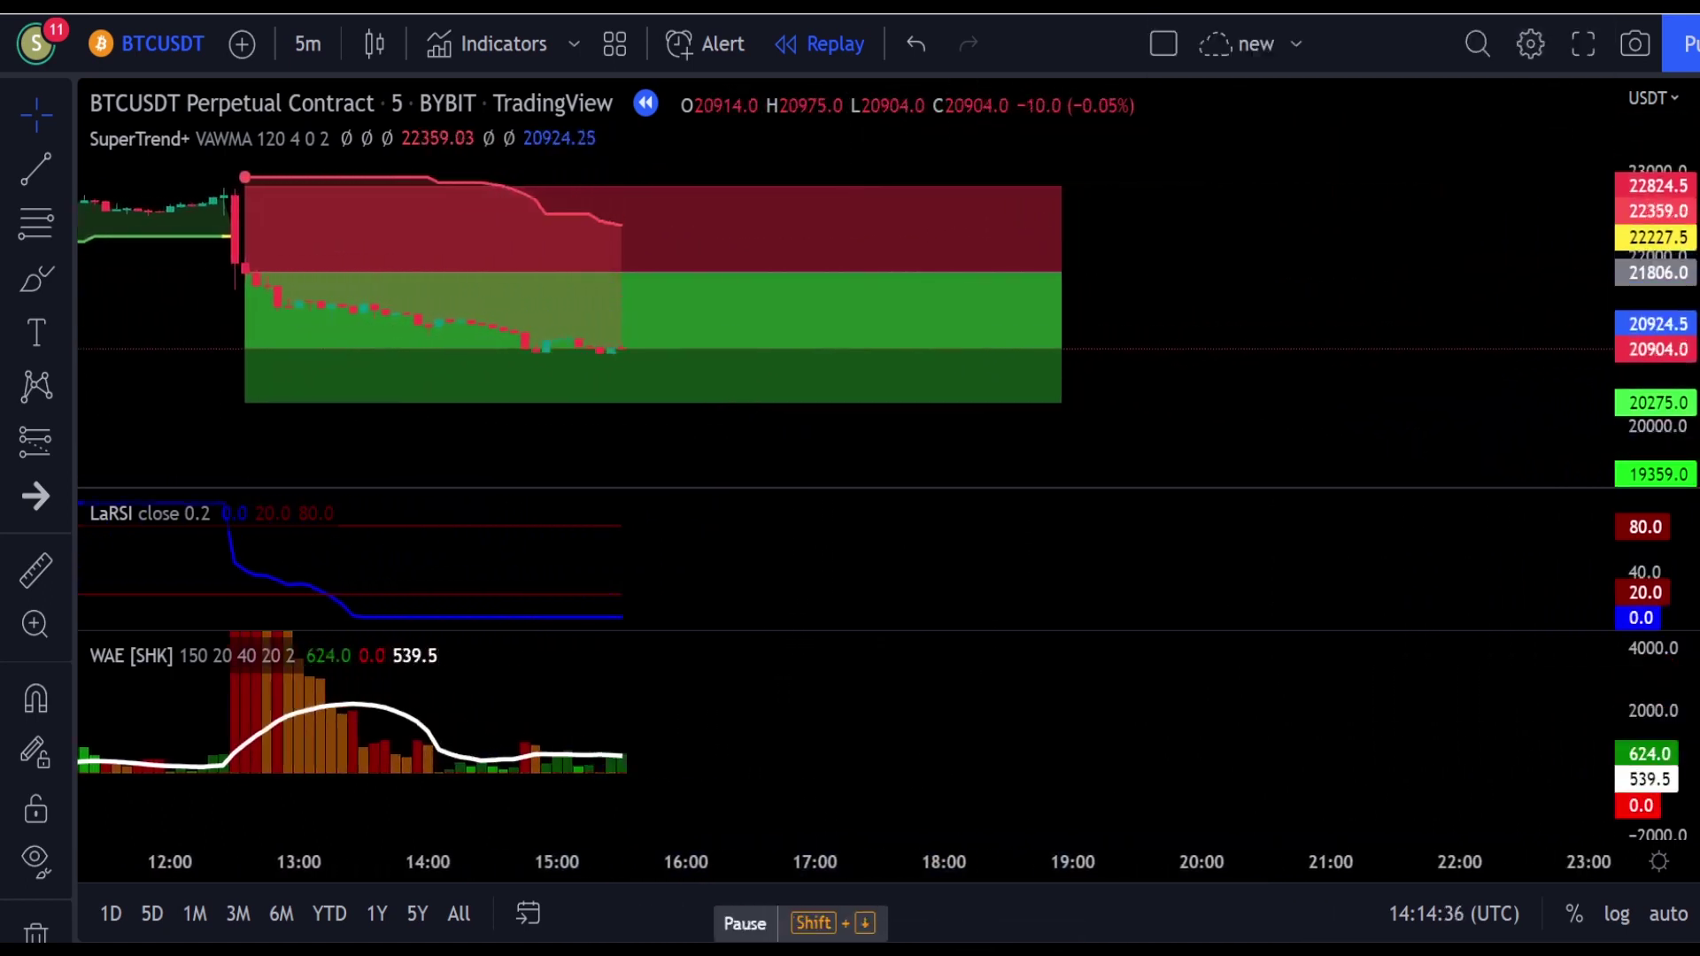
pyautogui.moveTo(653, 272)
pyautogui.mouseDown()
pyautogui.moveTo(1188, 229)
pyautogui.moveTo(1372, 274)
pyautogui.moveTo(557, 272)
pyautogui.mouseUp()
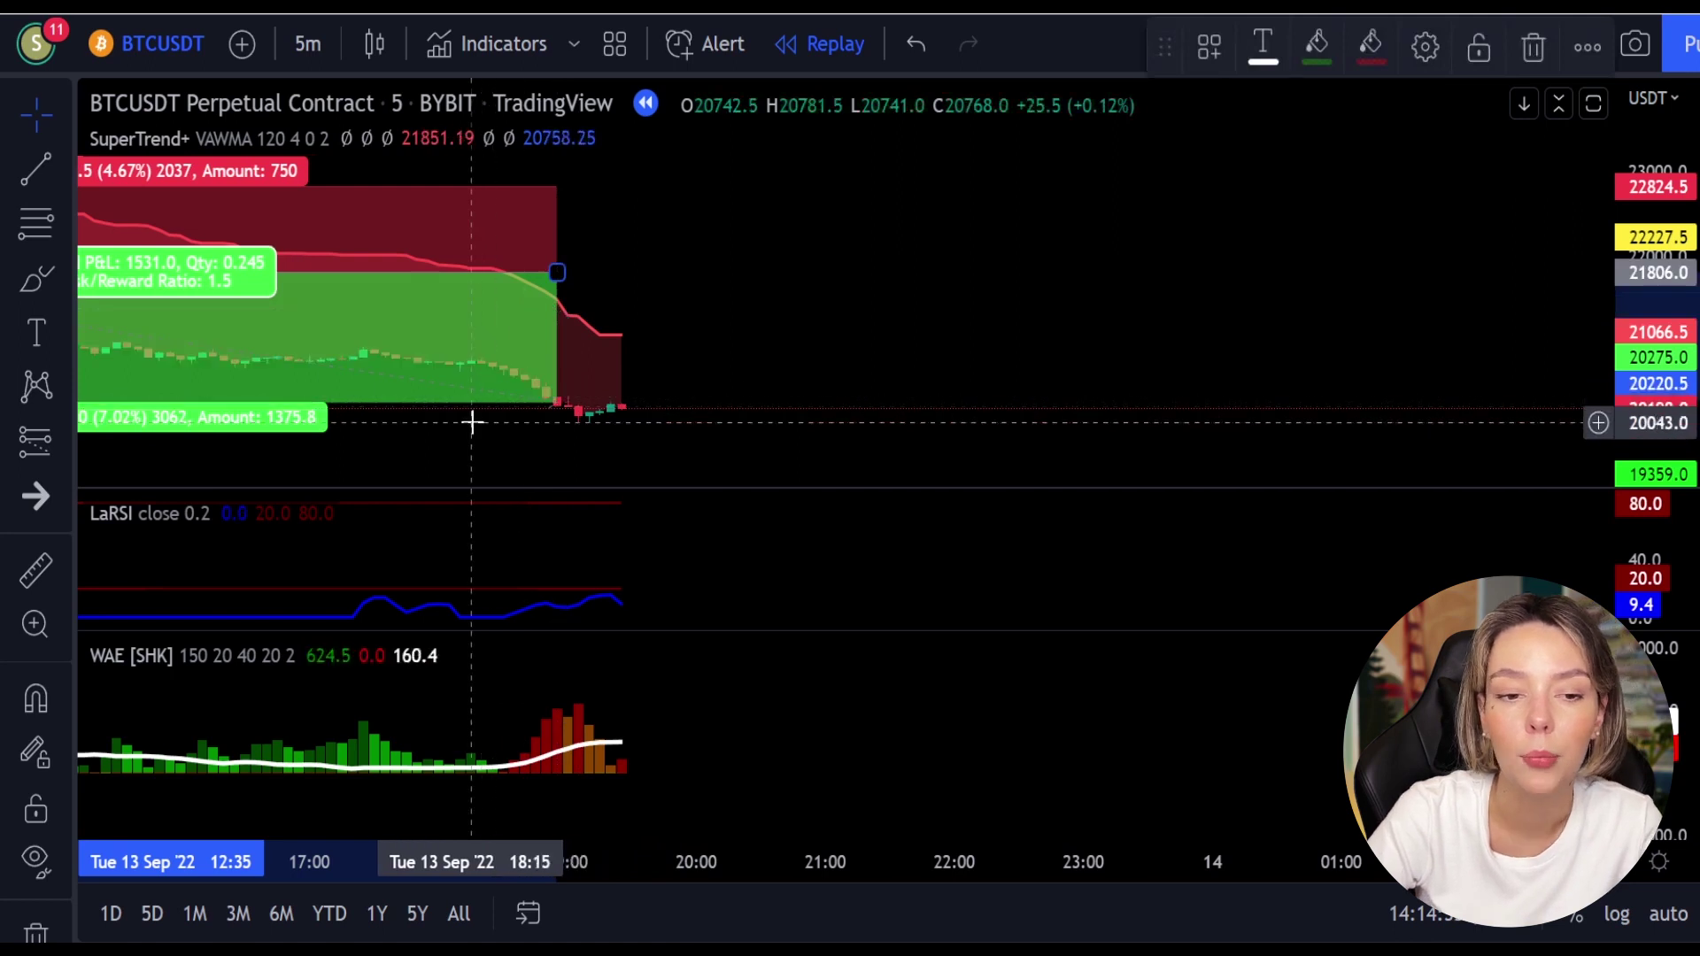
pyautogui.moveTo(416, 453); pyautogui.dragTo(824, 414)
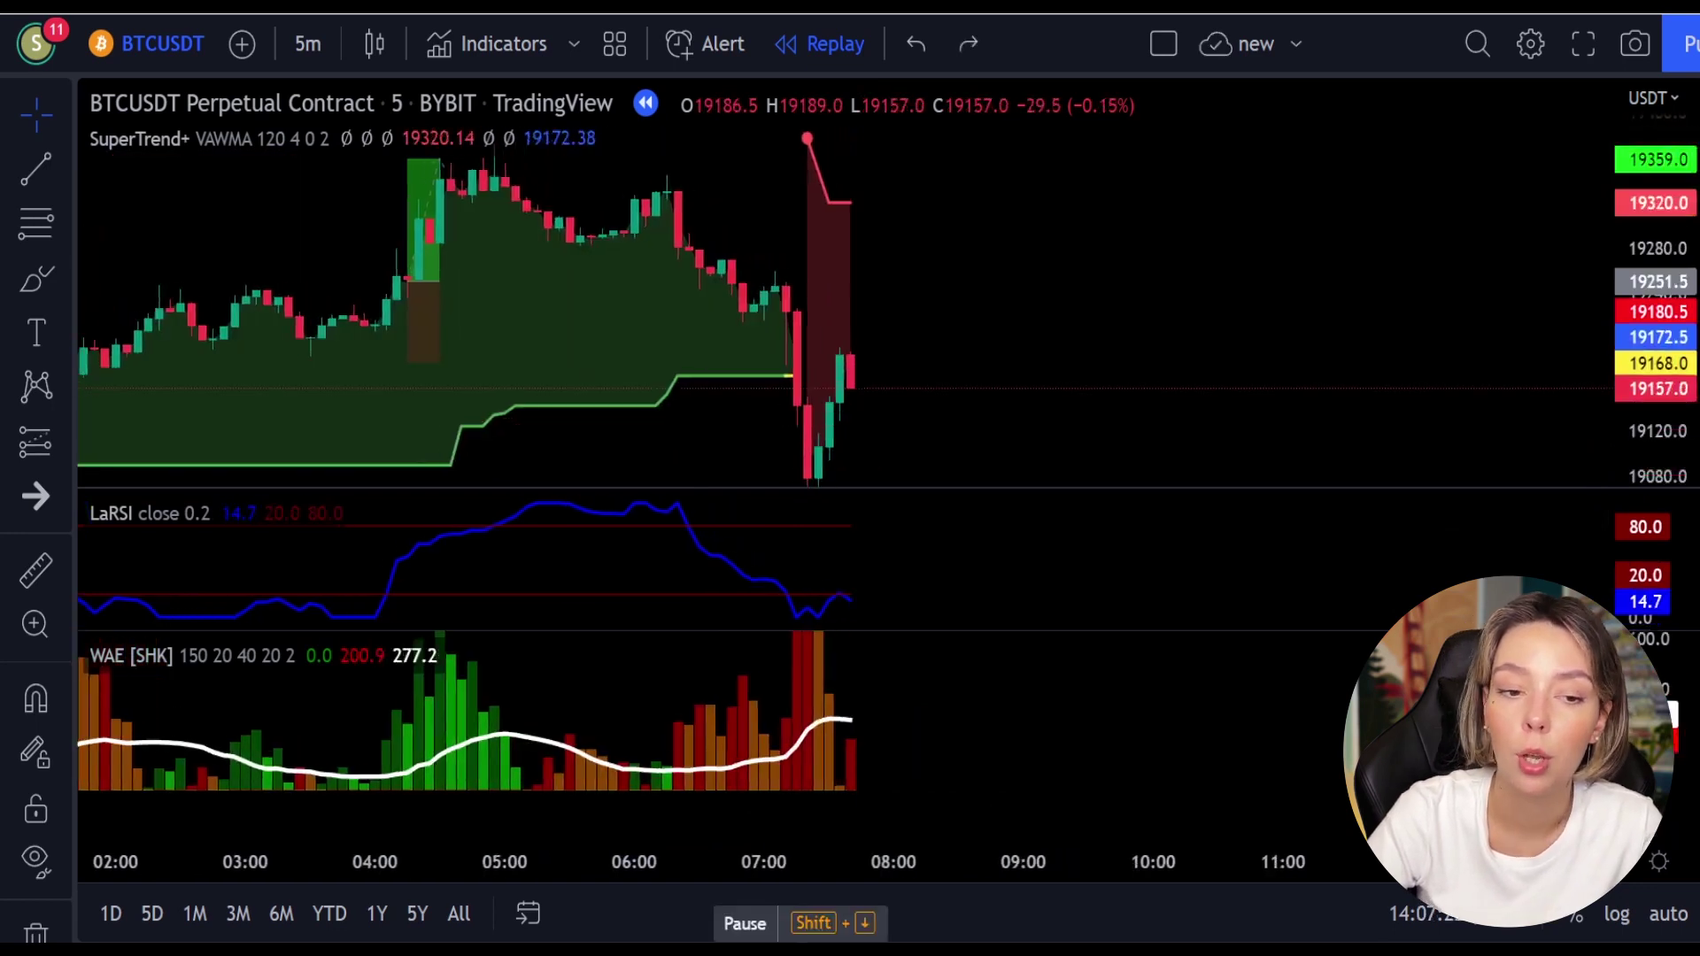
# Step: Play the 8 Sep replay forward to about 10:00, with price near 19299.5
pyautogui.hotkey('shift', 'Down')
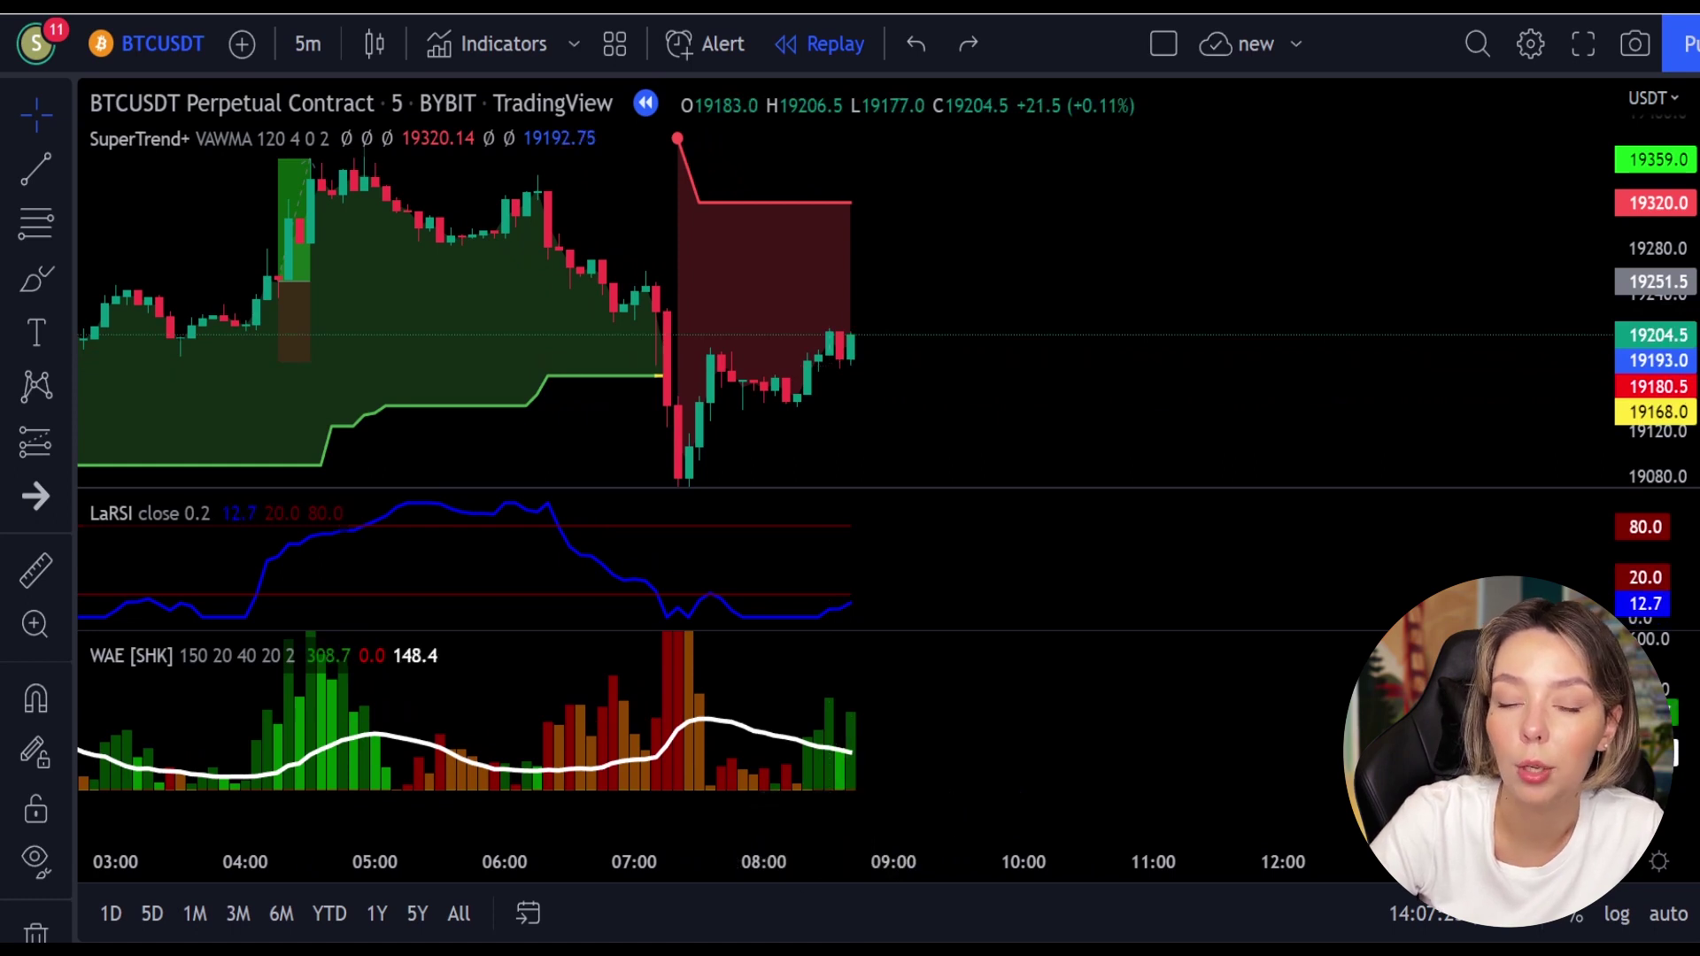
pyautogui.hotkey('shift', 'Down')
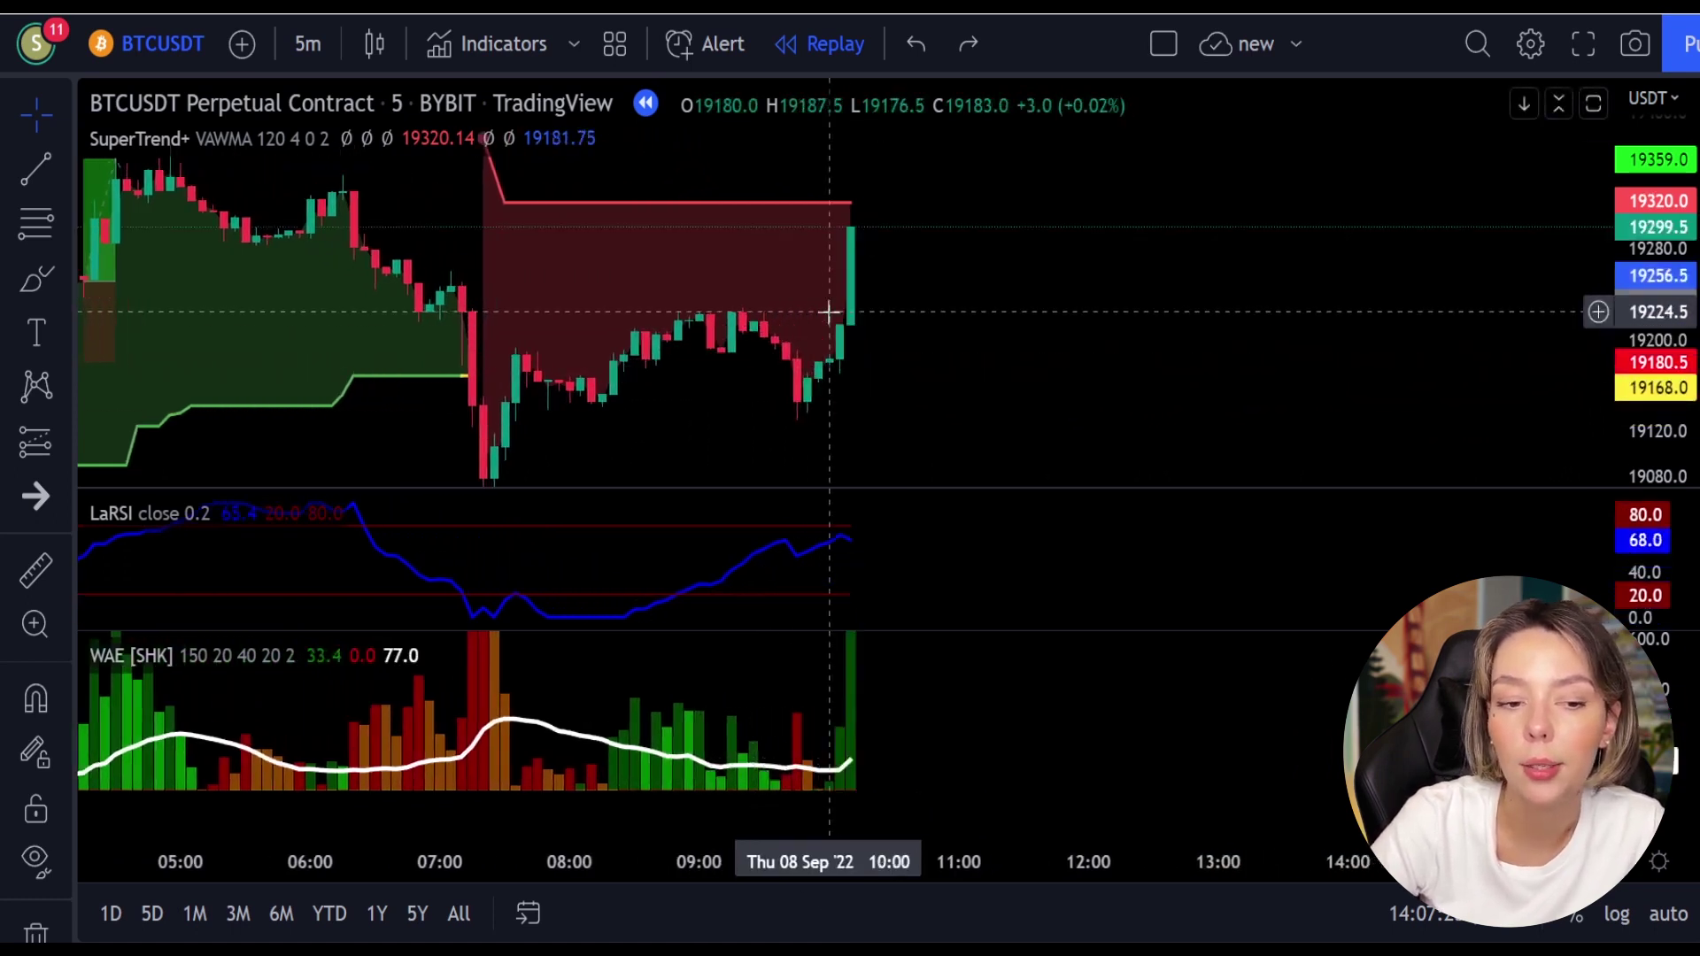